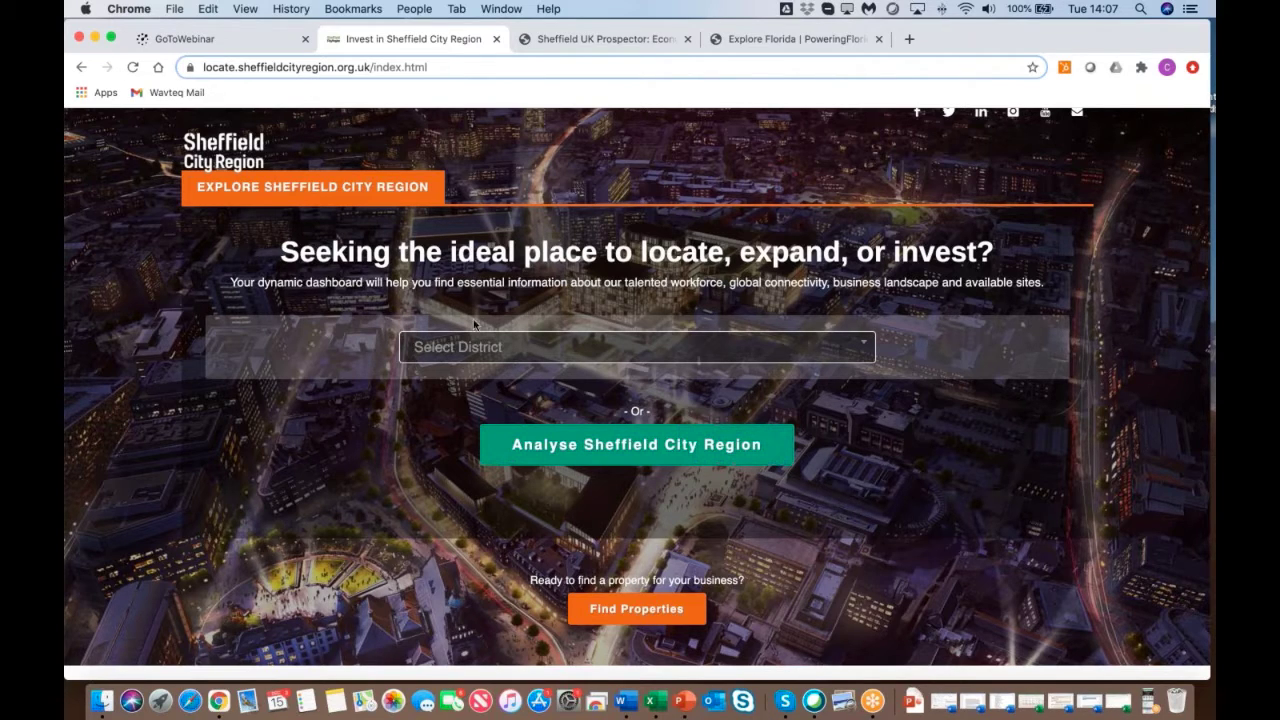
# Step: Run the analysis for the whole Sheffield City Region rather than a single district
pyautogui.click(485, 348)
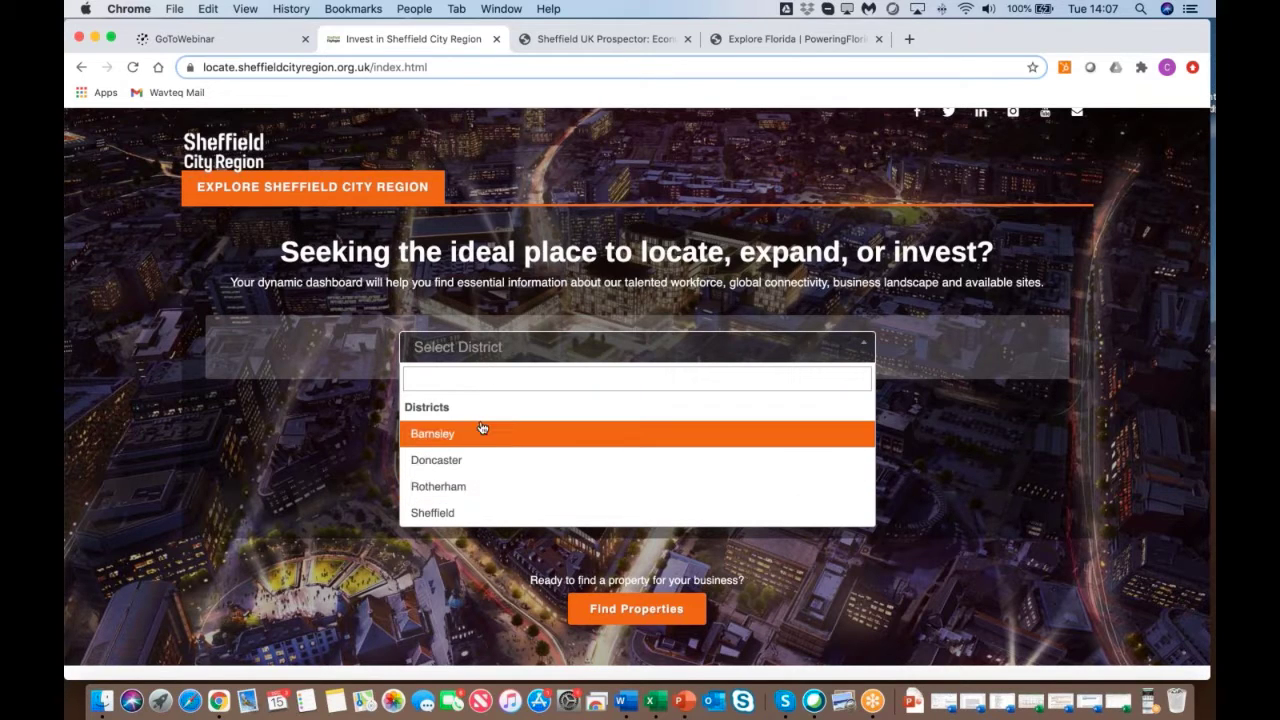
pyautogui.click(563, 250)
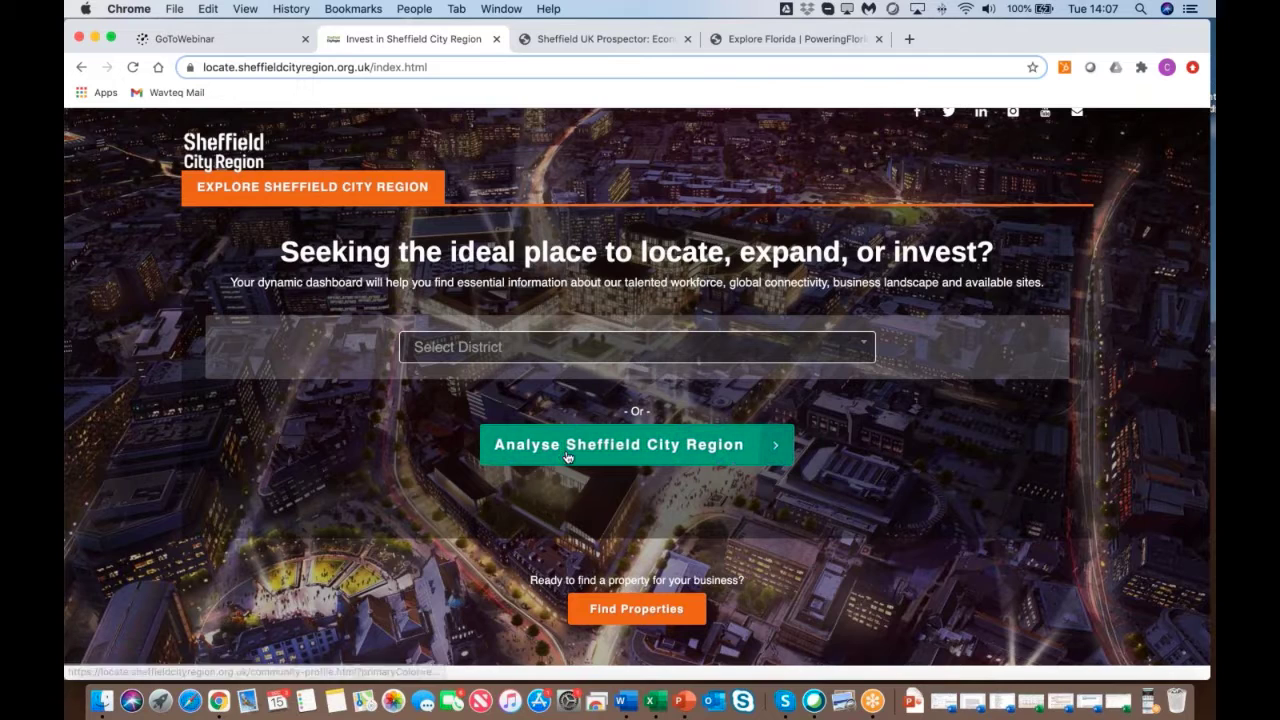
pyautogui.click(572, 455)
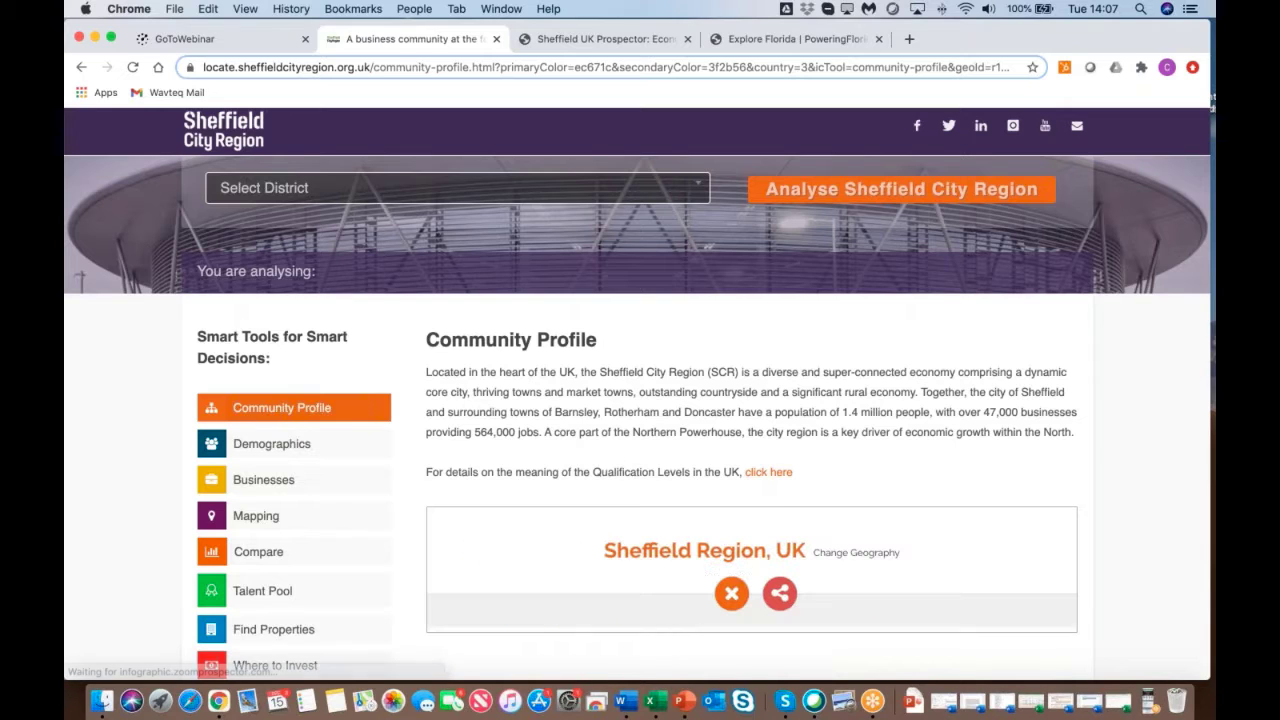
# Step: Review the region's community profile from population and qualifications through to the labour force and top occupations
pyautogui.scroll(-5, 1143, 396)
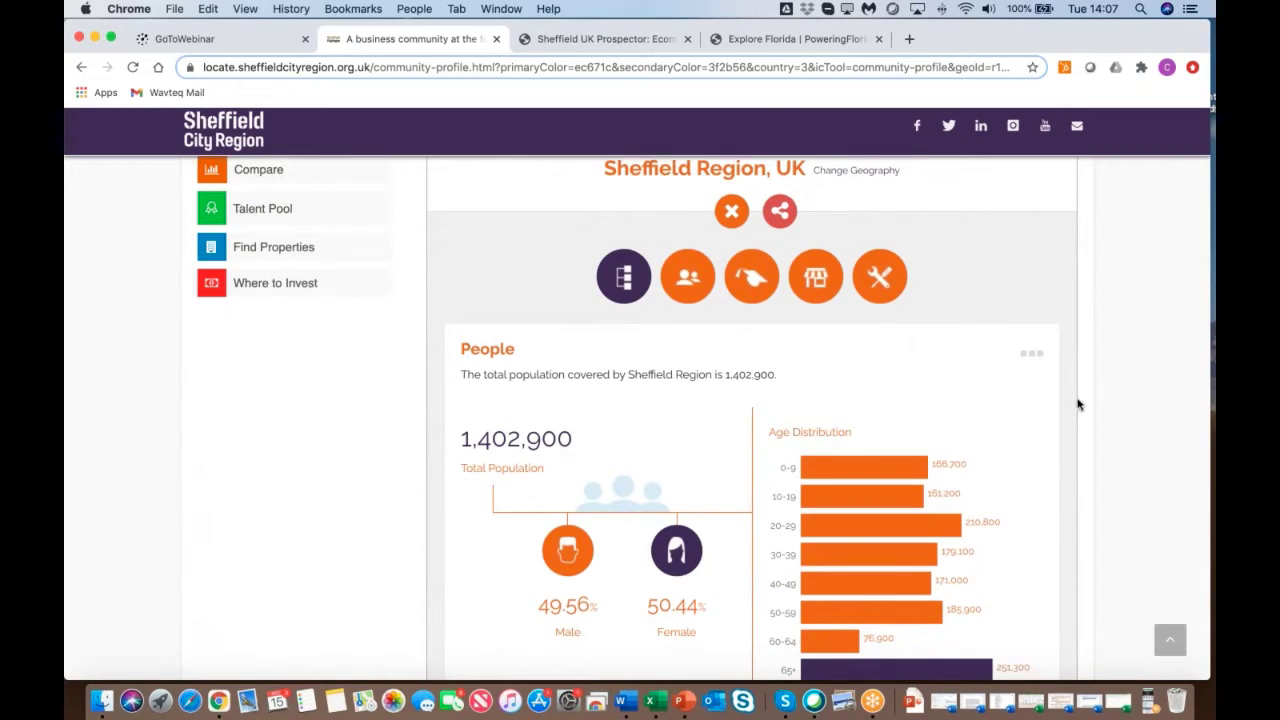
pyautogui.scroll(-2, 1078, 404)
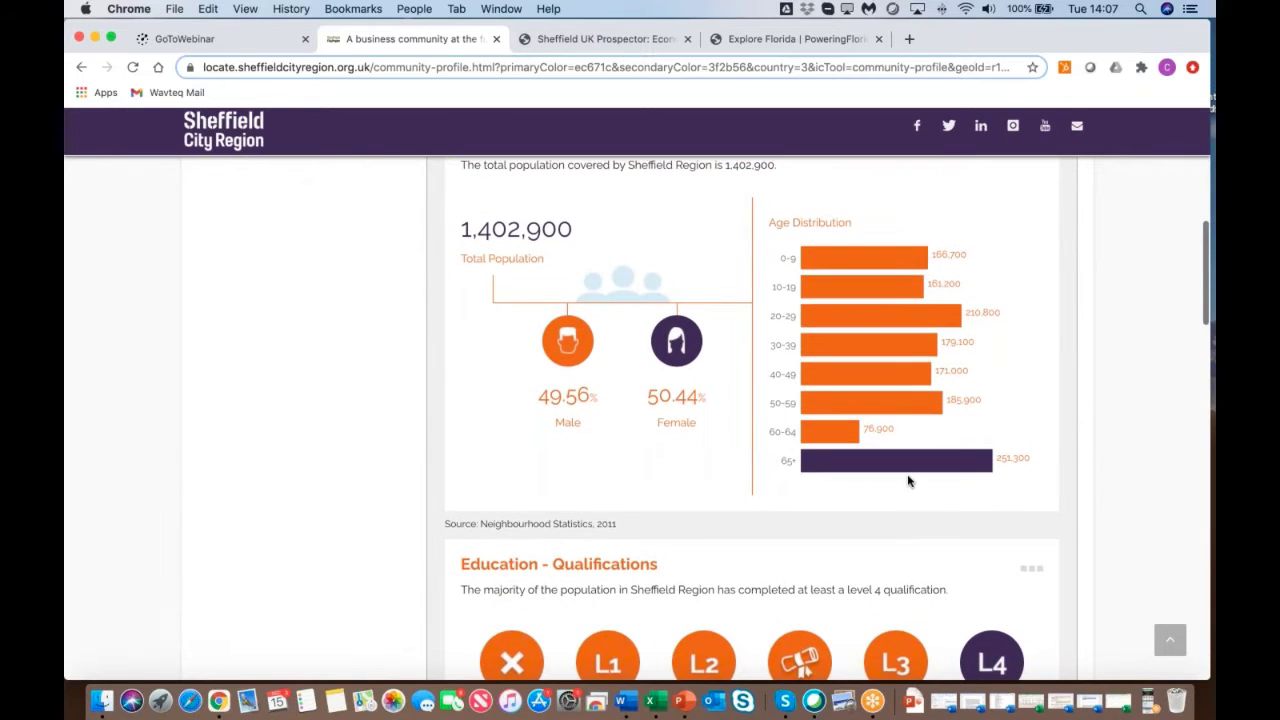
pyautogui.scroll(-3, 909, 480)
pyautogui.scroll(-3, 909, 480)
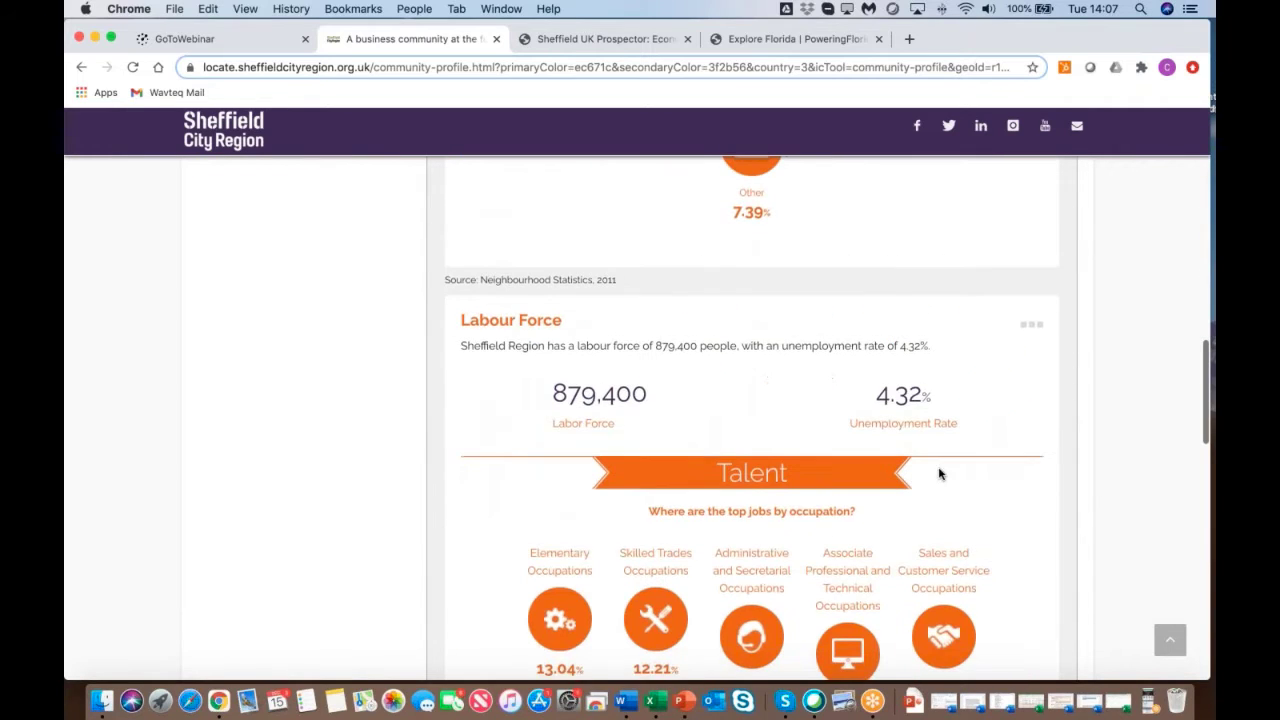
pyautogui.scroll(2, 1146, 418)
pyautogui.scroll(8, 1146, 418)
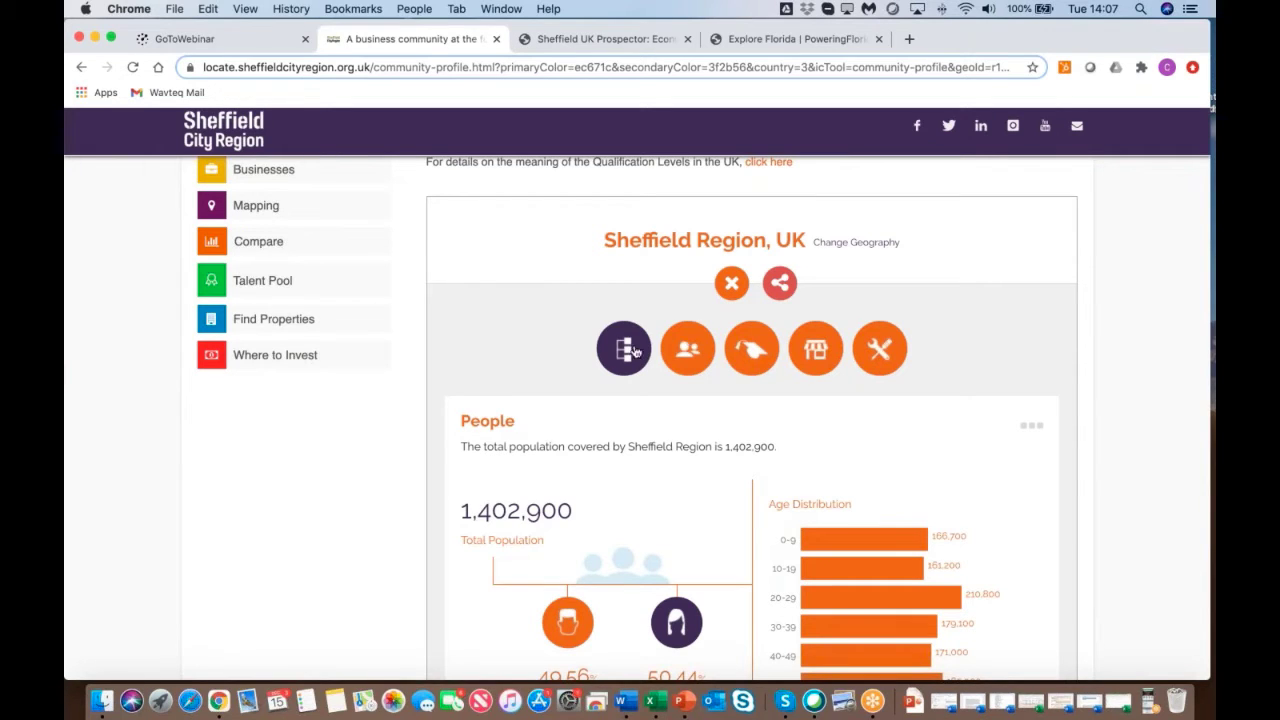
# Step: Switch the community profile to the People category and look over its figures
pyautogui.click(675, 360)
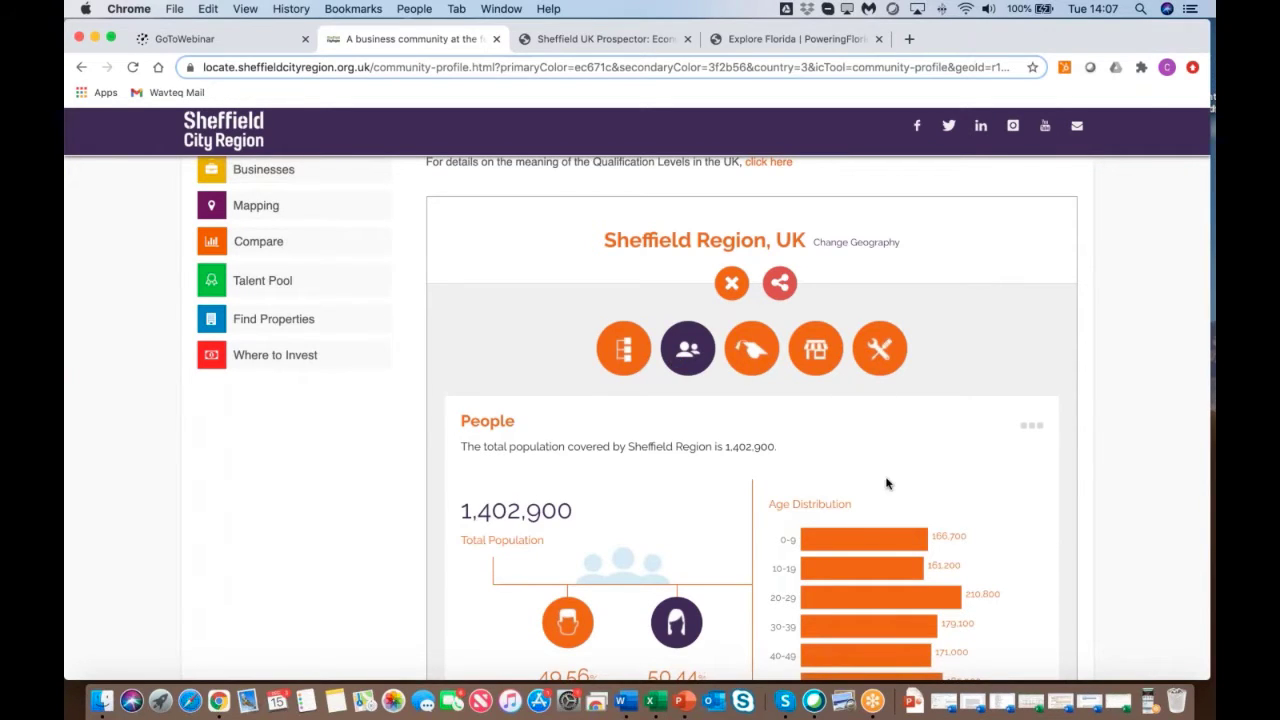
pyautogui.scroll(-10, 886, 480)
pyautogui.scroll(7, 886, 483)
pyautogui.scroll(3, 886, 483)
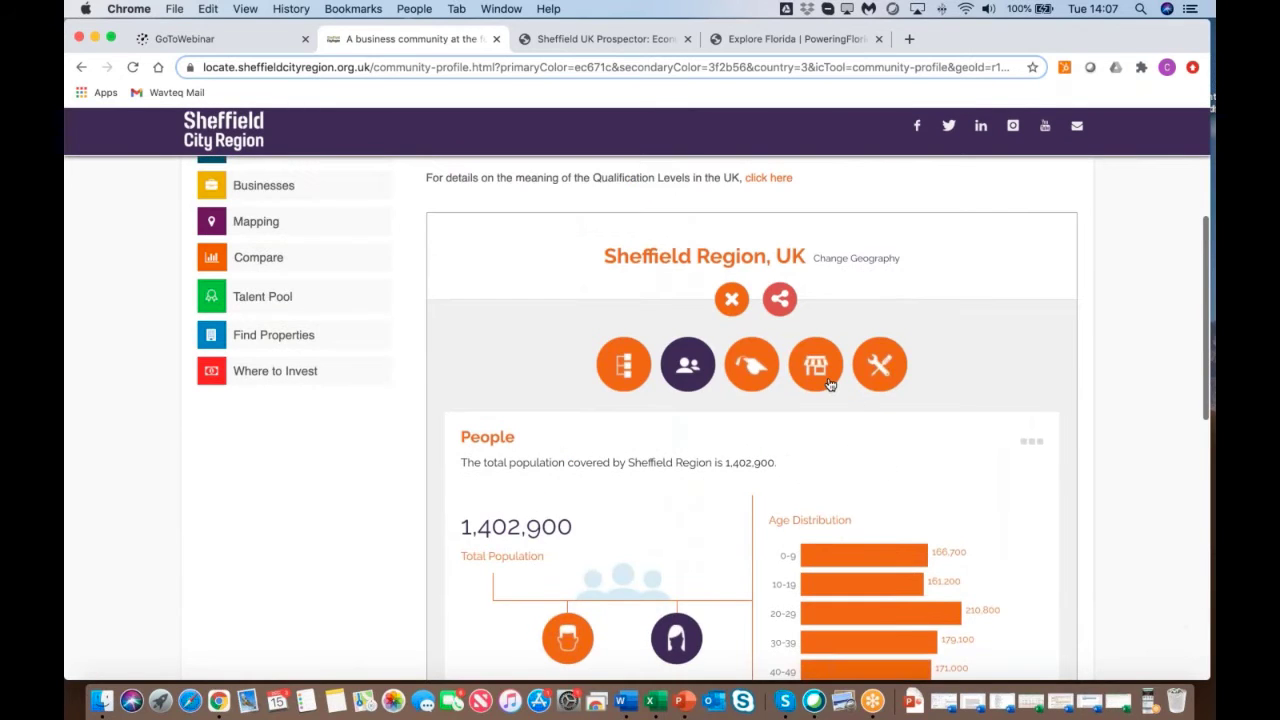
# Step: Show the Businesses and Jobs category of the community profile and view the top industries by jobs
pyautogui.click(826, 380)
pyautogui.scroll(-1, 590, 468)
pyautogui.scroll(-1, 590, 468)
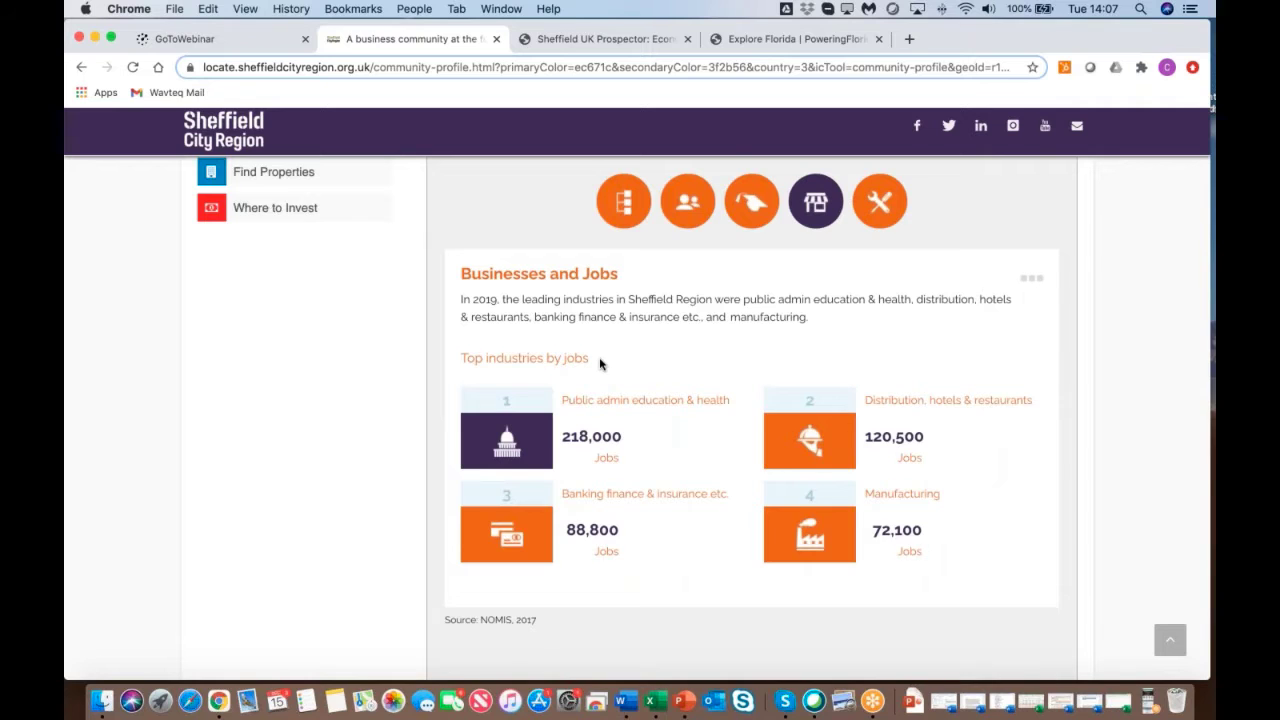
pyautogui.scroll(3, 600, 364)
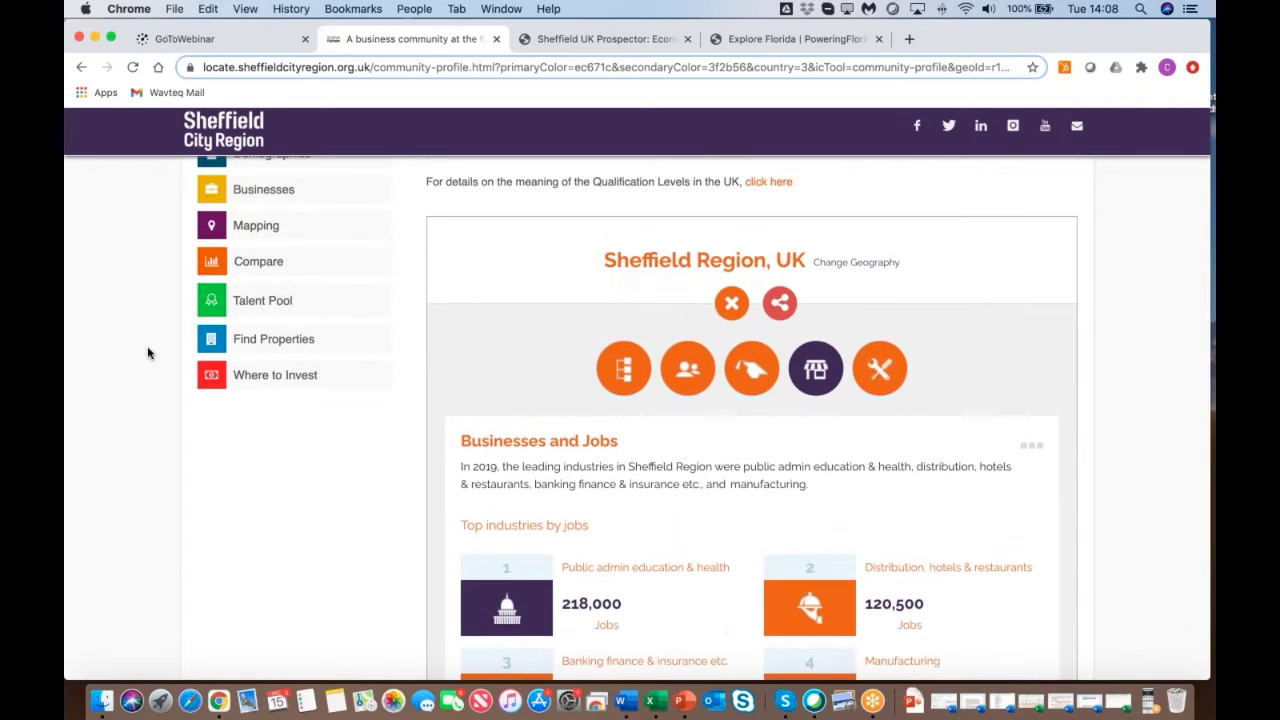
pyautogui.scroll(2, 148, 352)
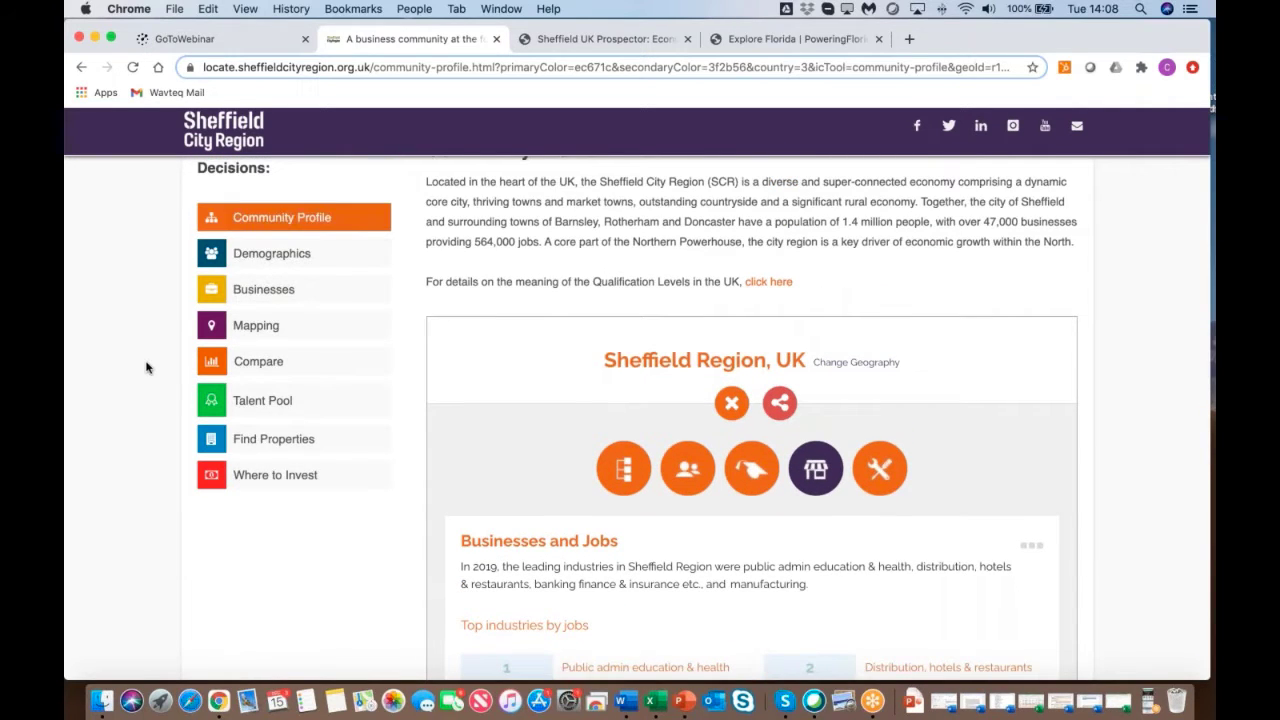
pyautogui.scroll(1, 146, 367)
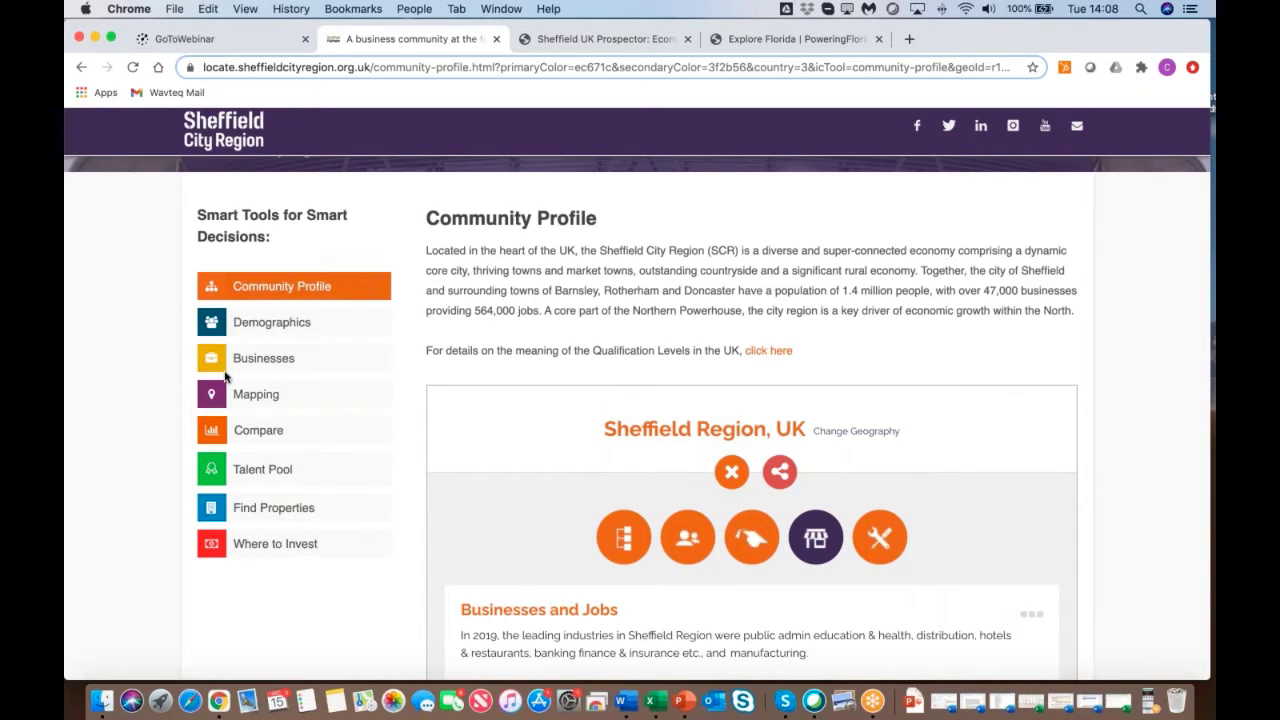
# Step: Open the Demographics tool and examine the Age Distribution breakdown for Sheffield Region
pyautogui.click(298, 325)
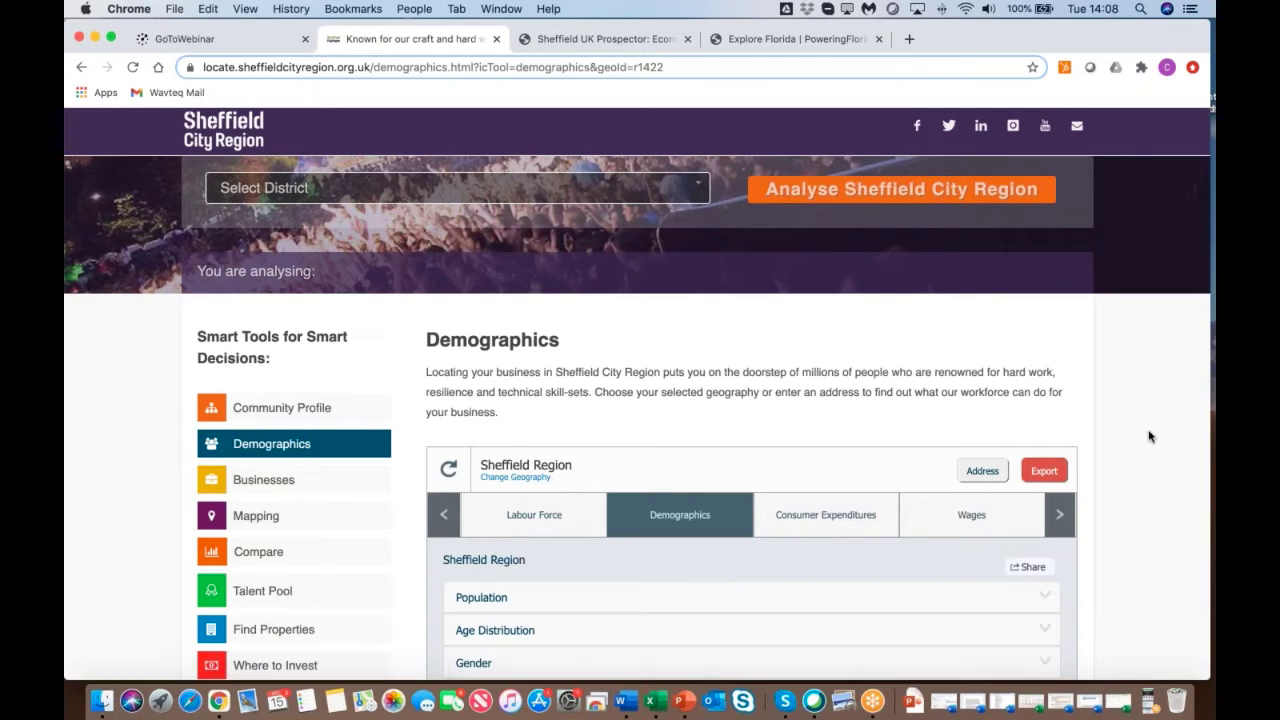
pyautogui.scroll(-5, 1149, 436)
pyautogui.scroll(-2, 1149, 436)
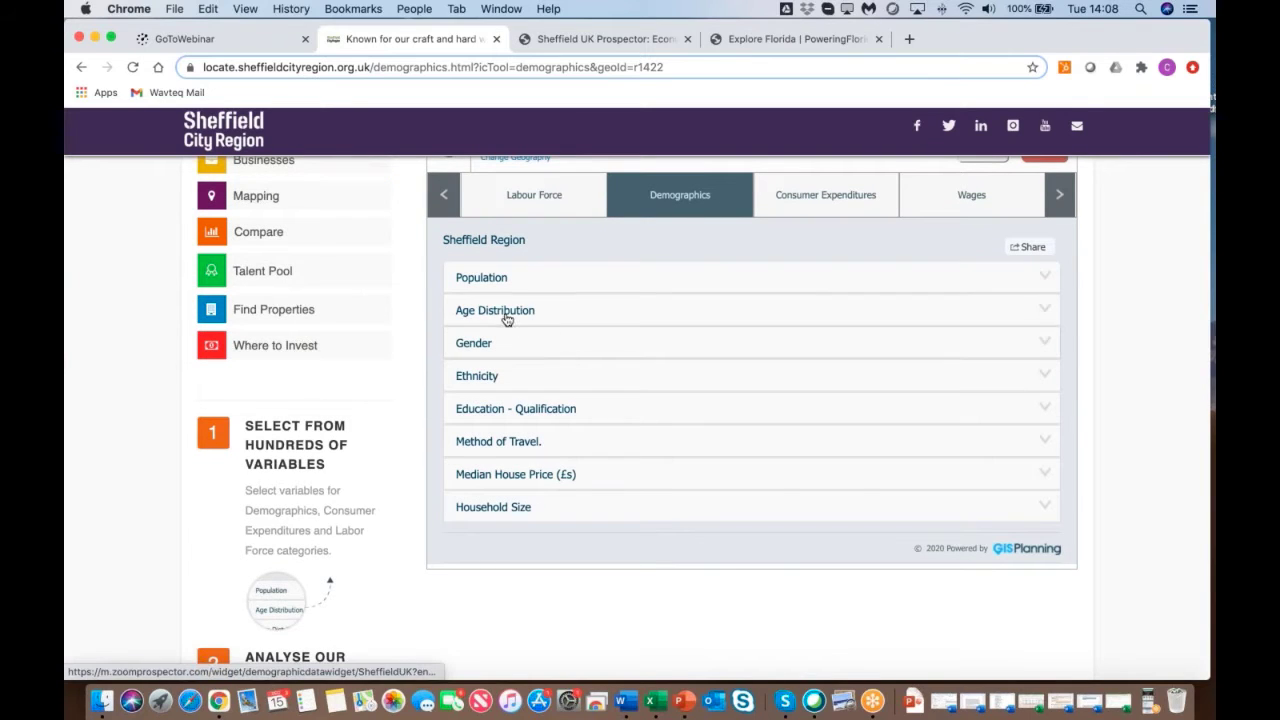
pyautogui.click(1042, 312)
pyautogui.scroll(-3, 640, 480)
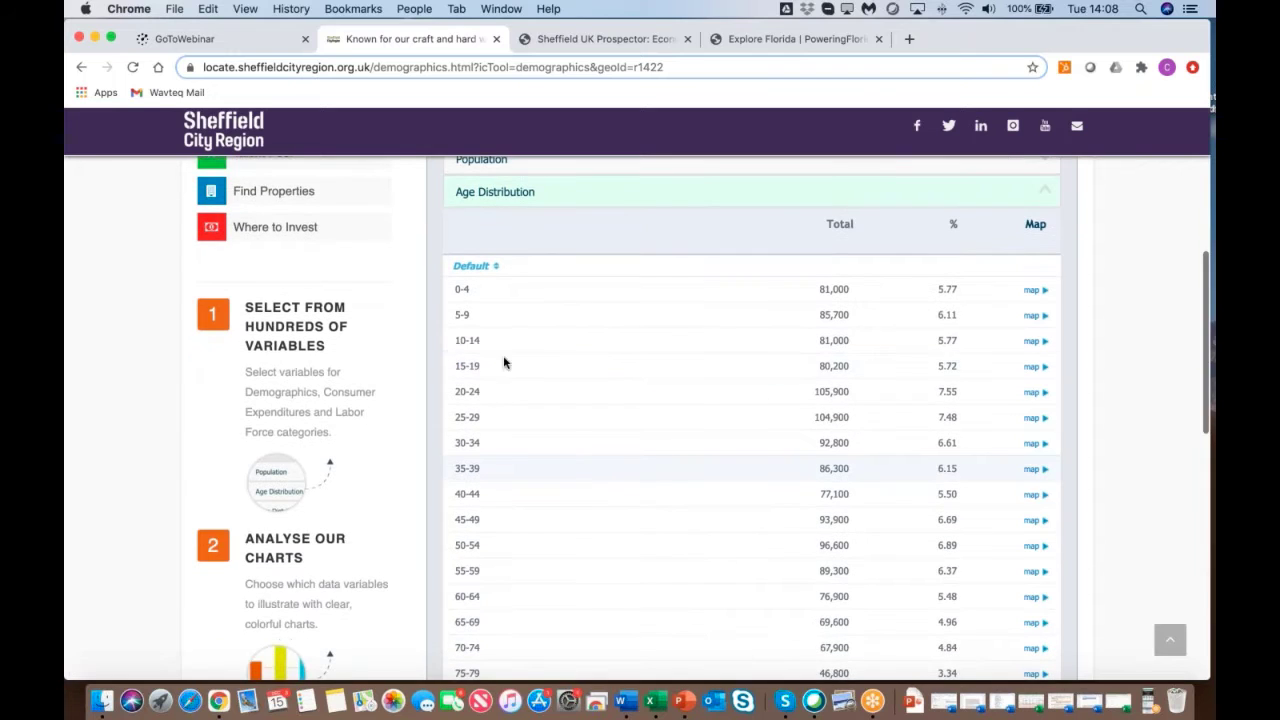
pyautogui.scroll(-2, 483, 440)
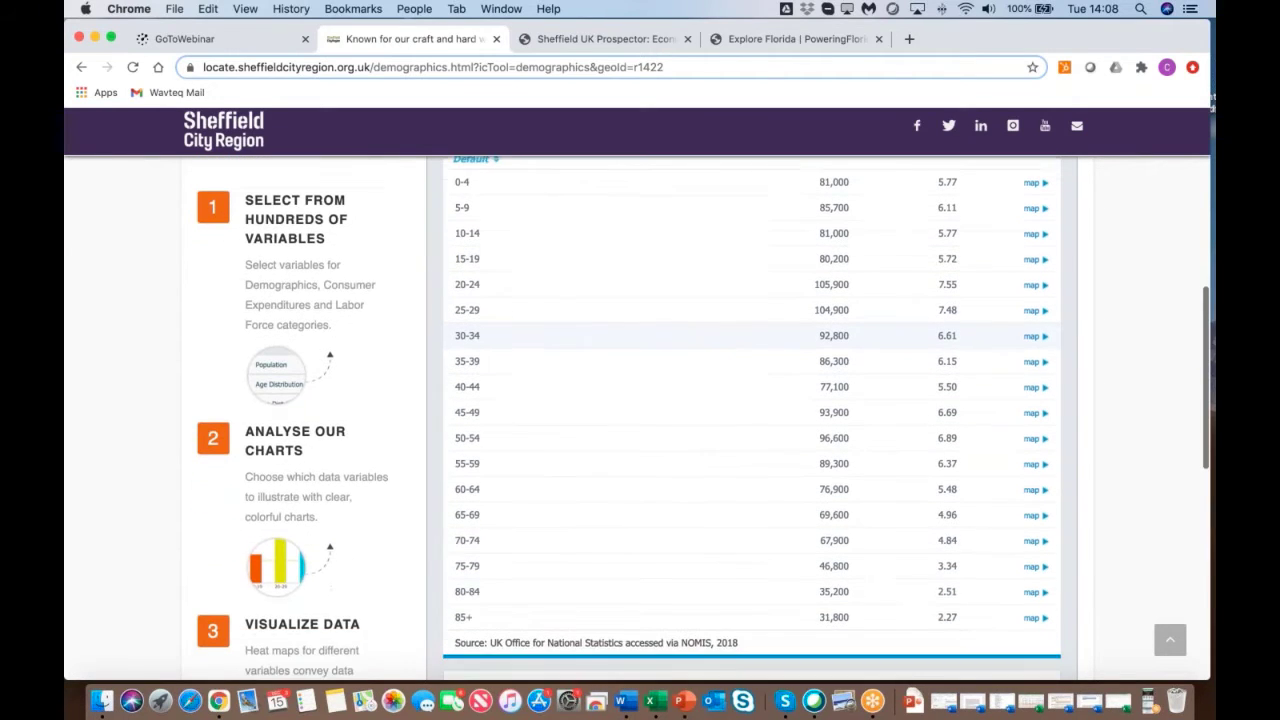
pyautogui.scroll(1, 750, 420)
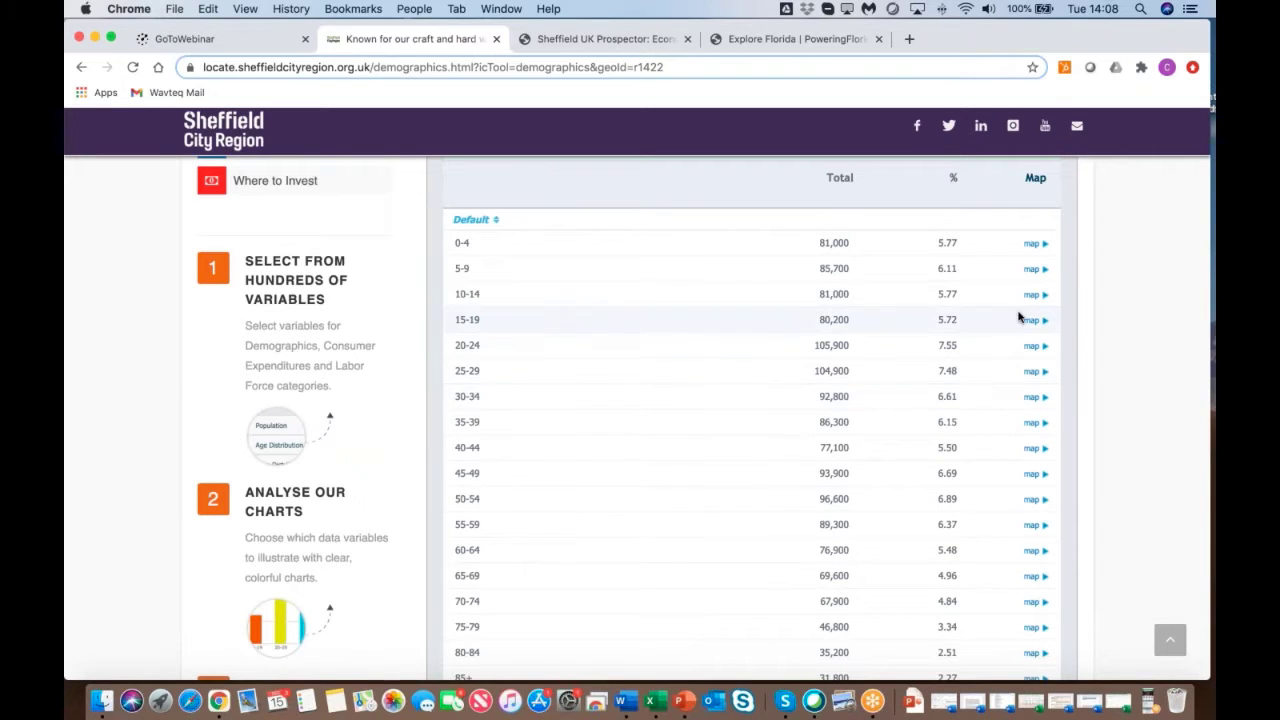
pyautogui.scroll(3, 546, 462)
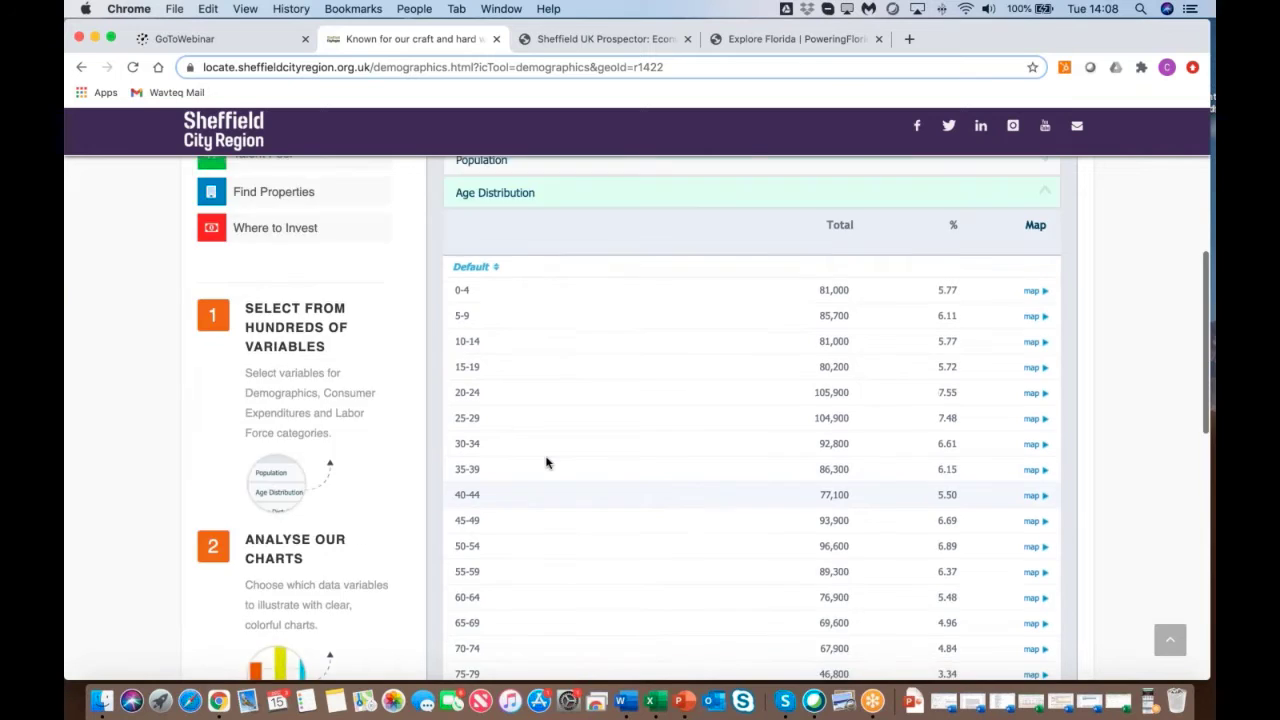
pyautogui.scroll(2, 546, 462)
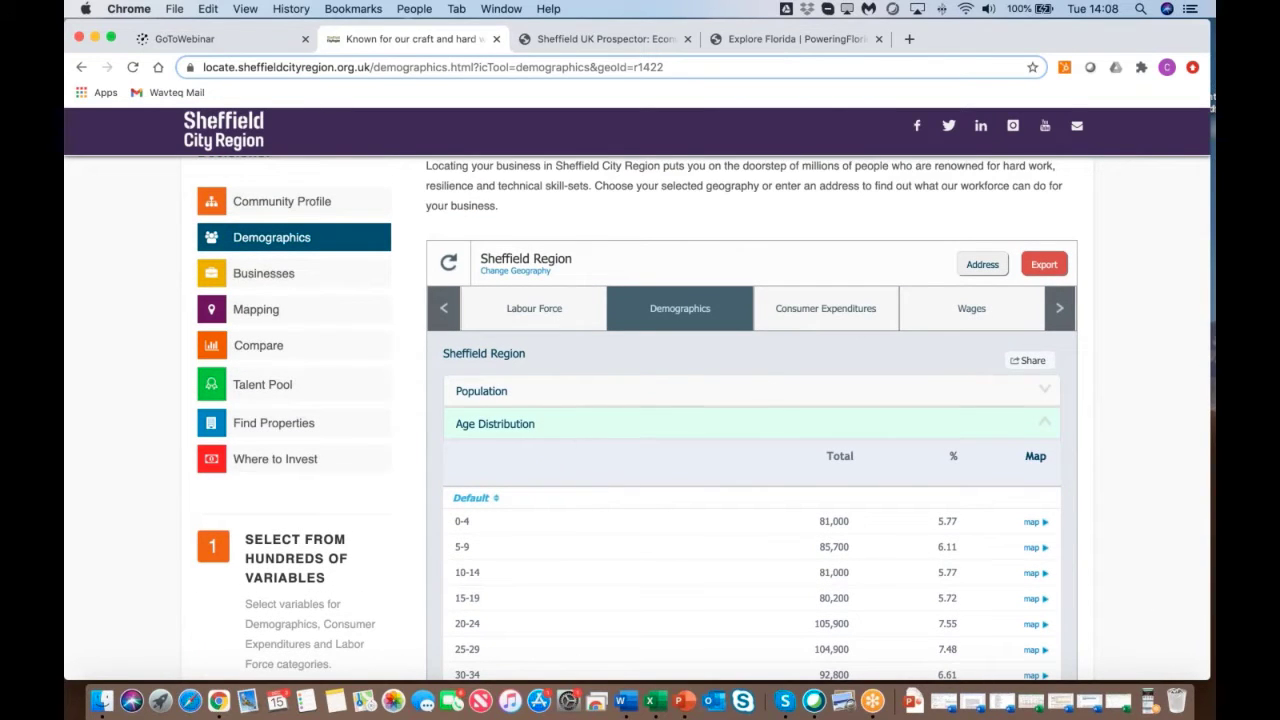
# Step: Show the Consumer Expenditures data and examine the Household Income chart and table by income bracket
pyautogui.click(831, 316)
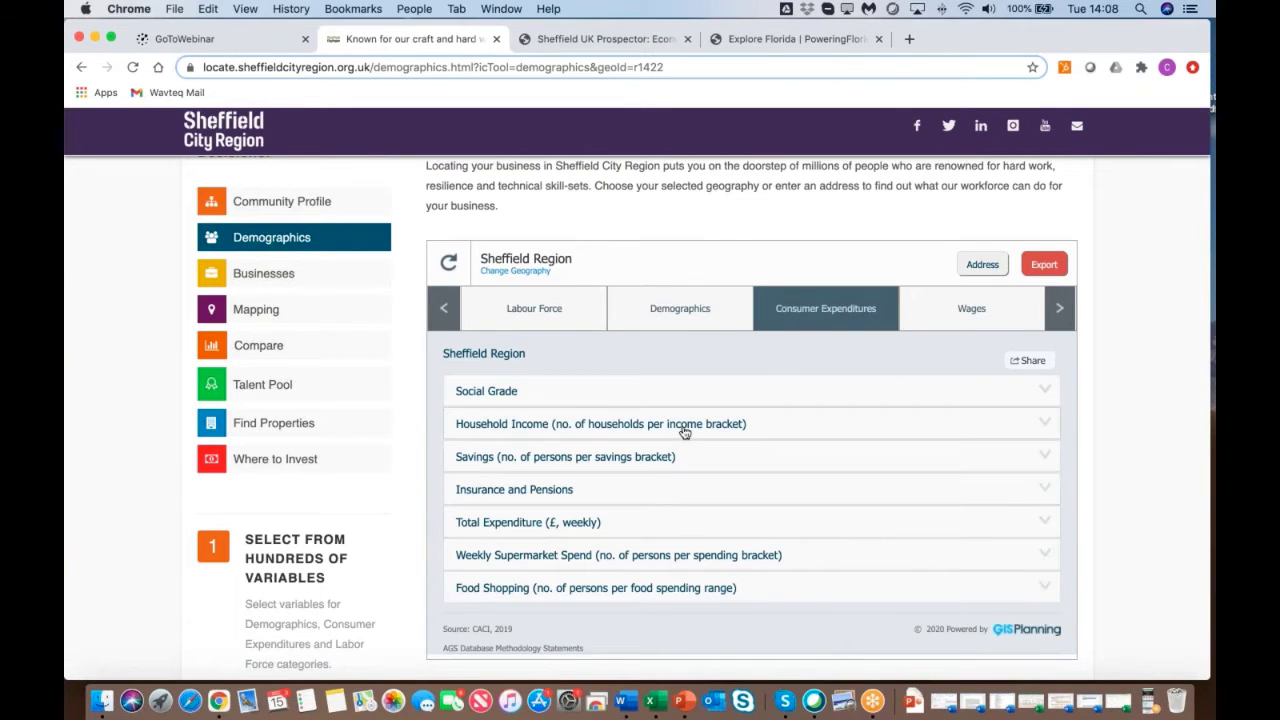
pyautogui.click(529, 430)
pyautogui.scroll(-3, 673, 543)
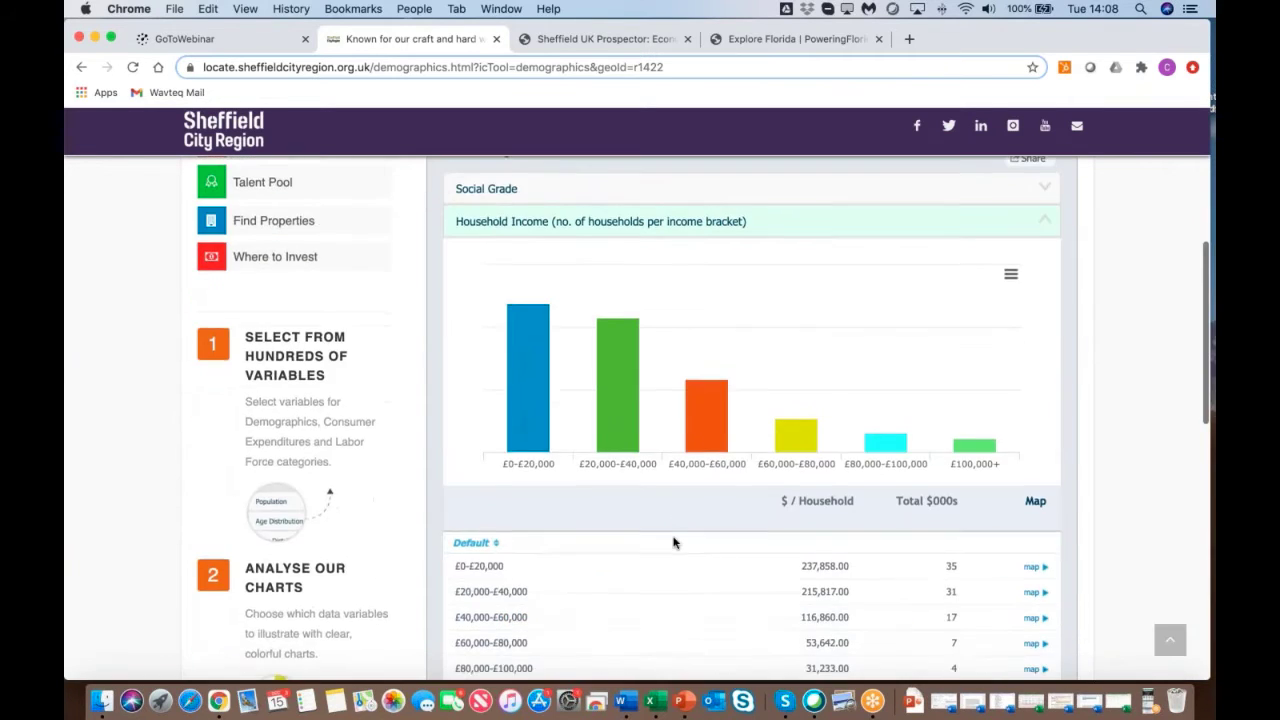
pyautogui.scroll(-2, 673, 543)
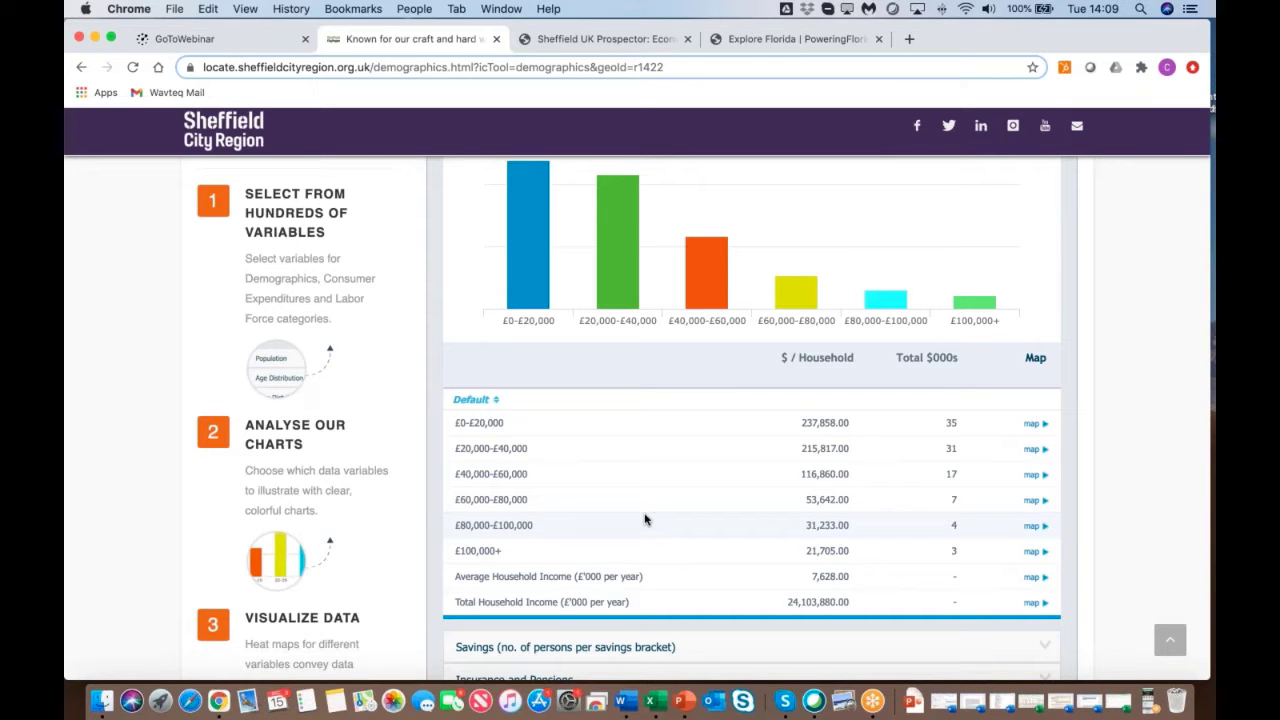
pyautogui.scroll(5, 645, 519)
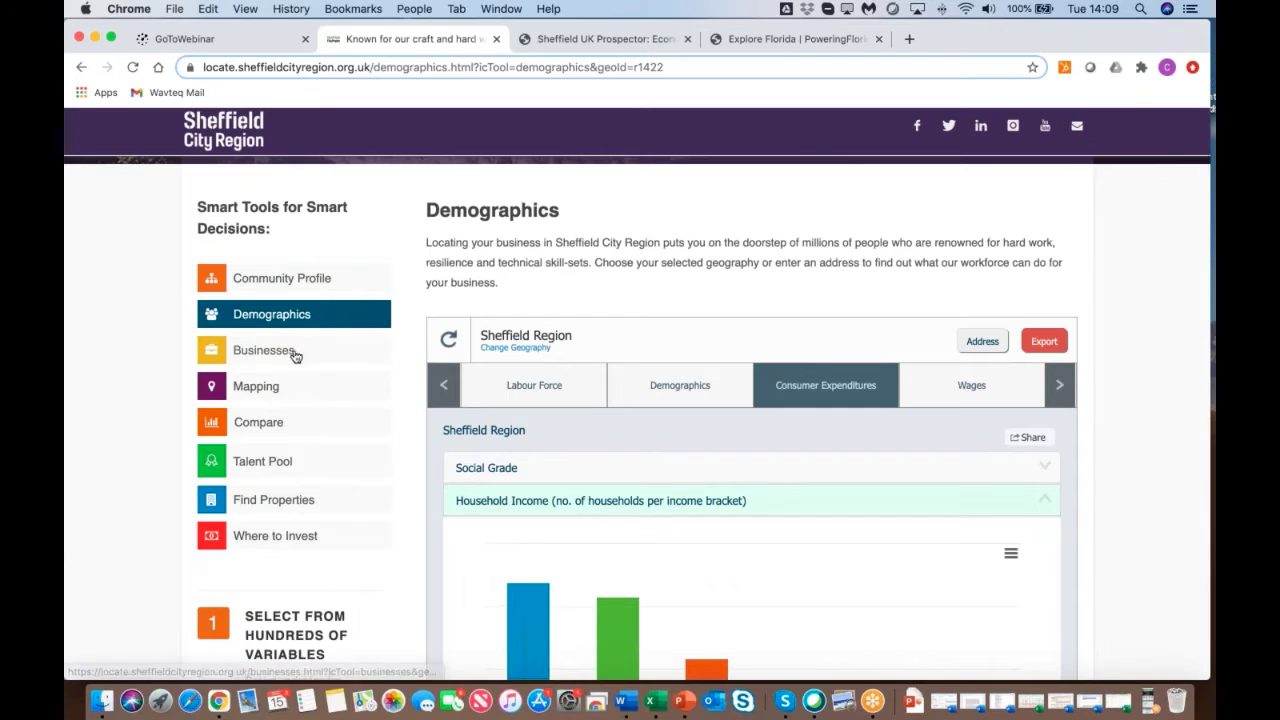
# Step: Open the Businesses tool and map all businesses in the Agriculture, Forestry and Fishing industry
pyautogui.click(292, 352)
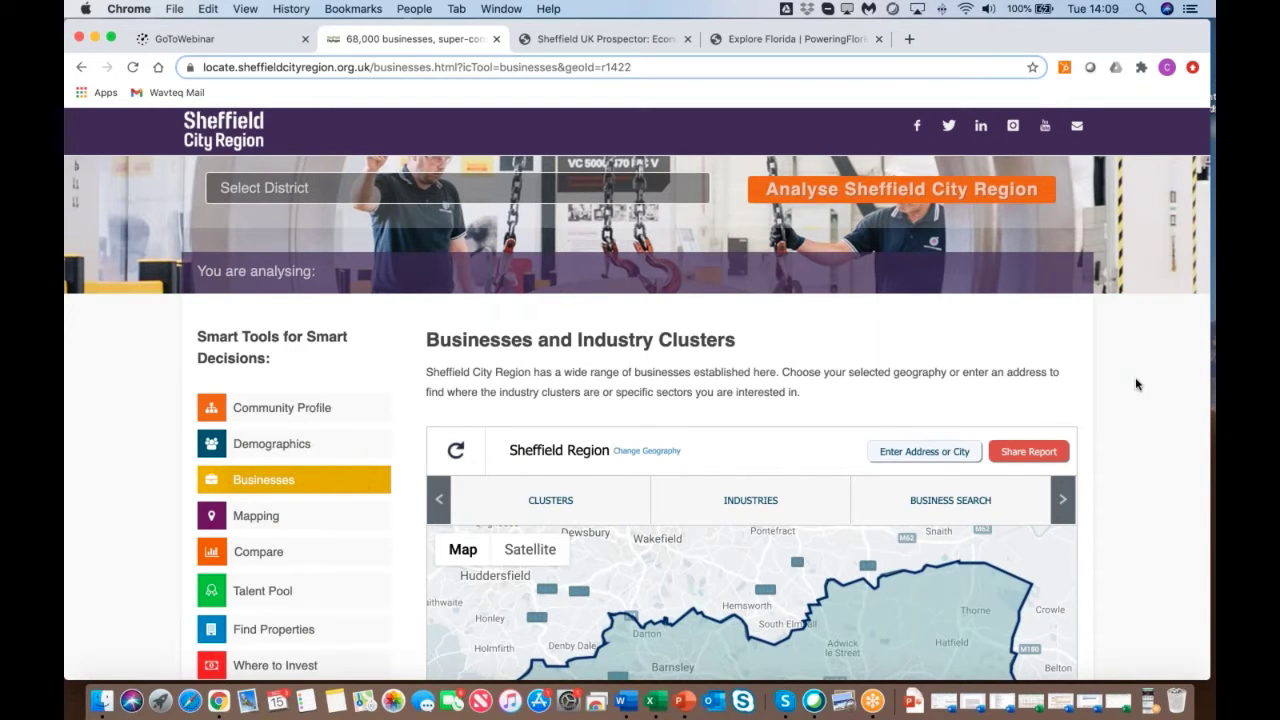
pyautogui.scroll(-5, 1135, 380)
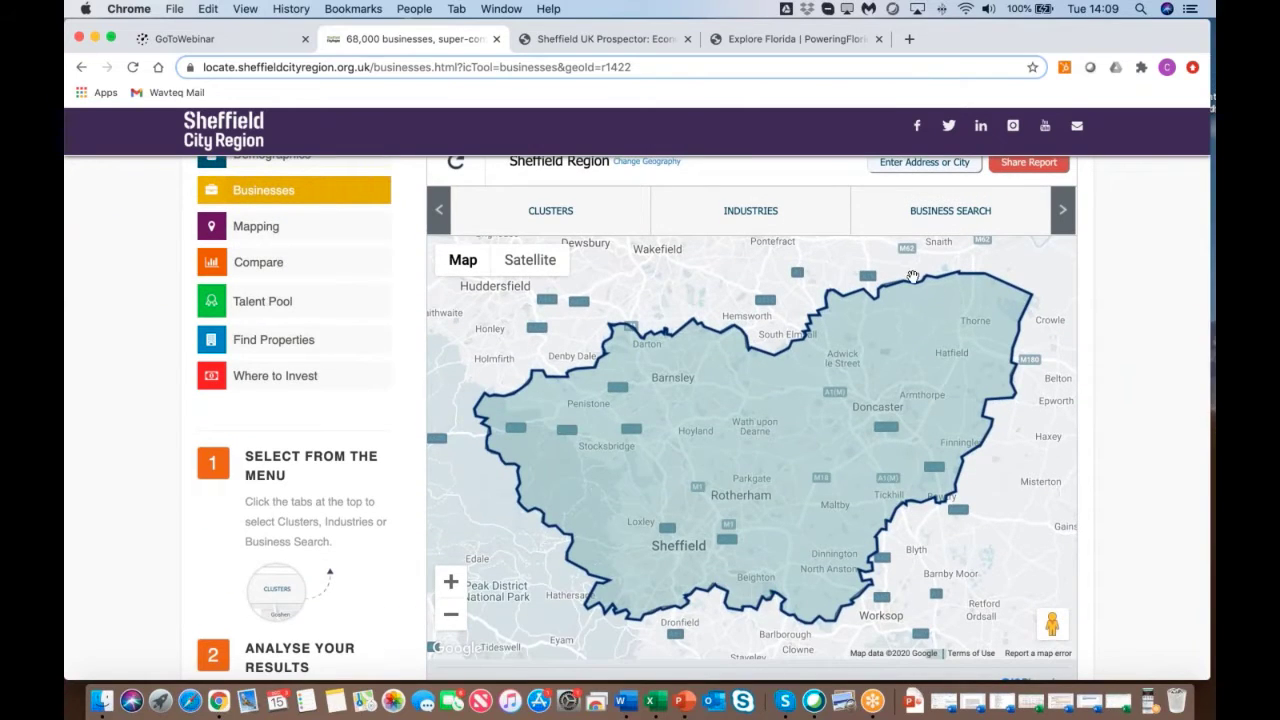
pyautogui.click(767, 217)
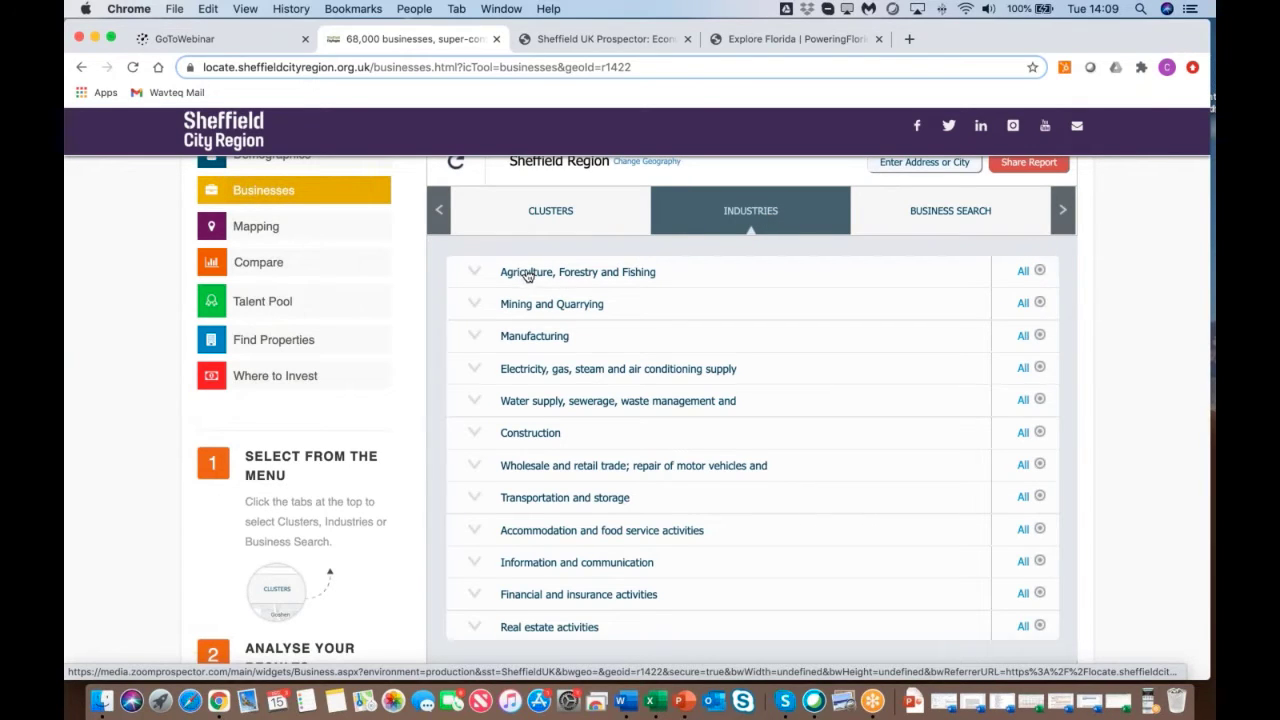
pyautogui.click(479, 274)
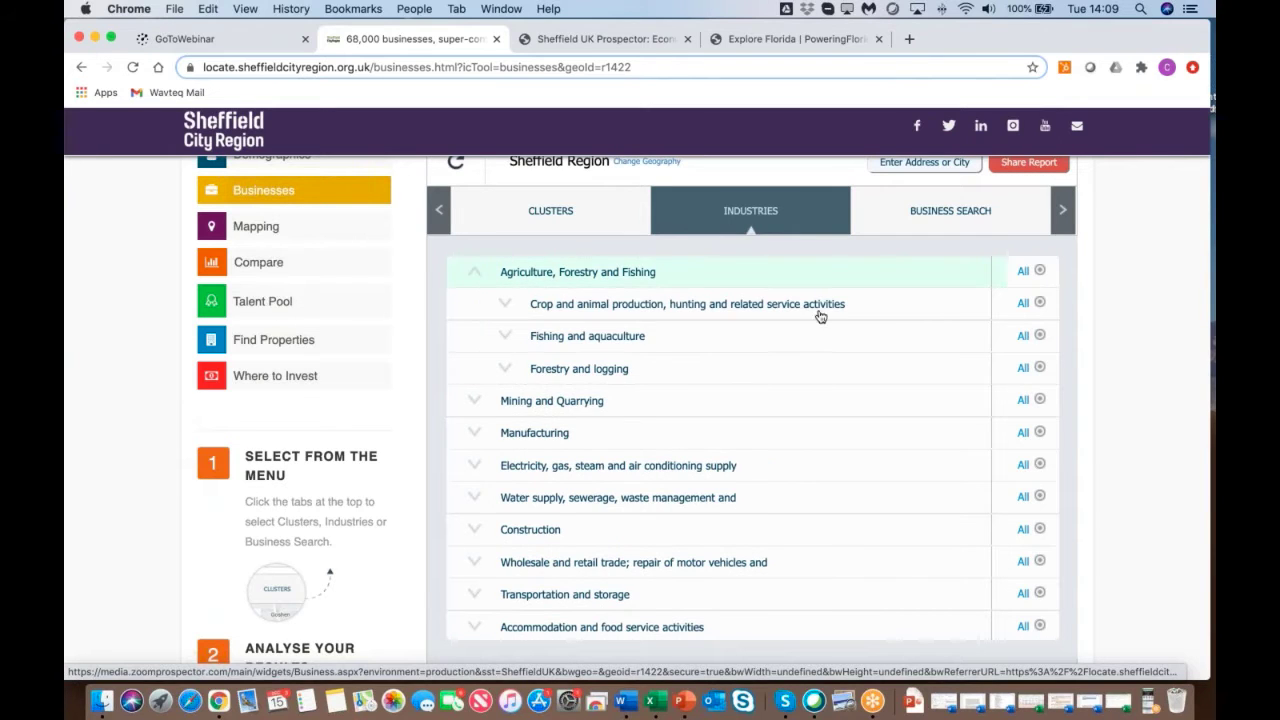
pyautogui.click(1023, 273)
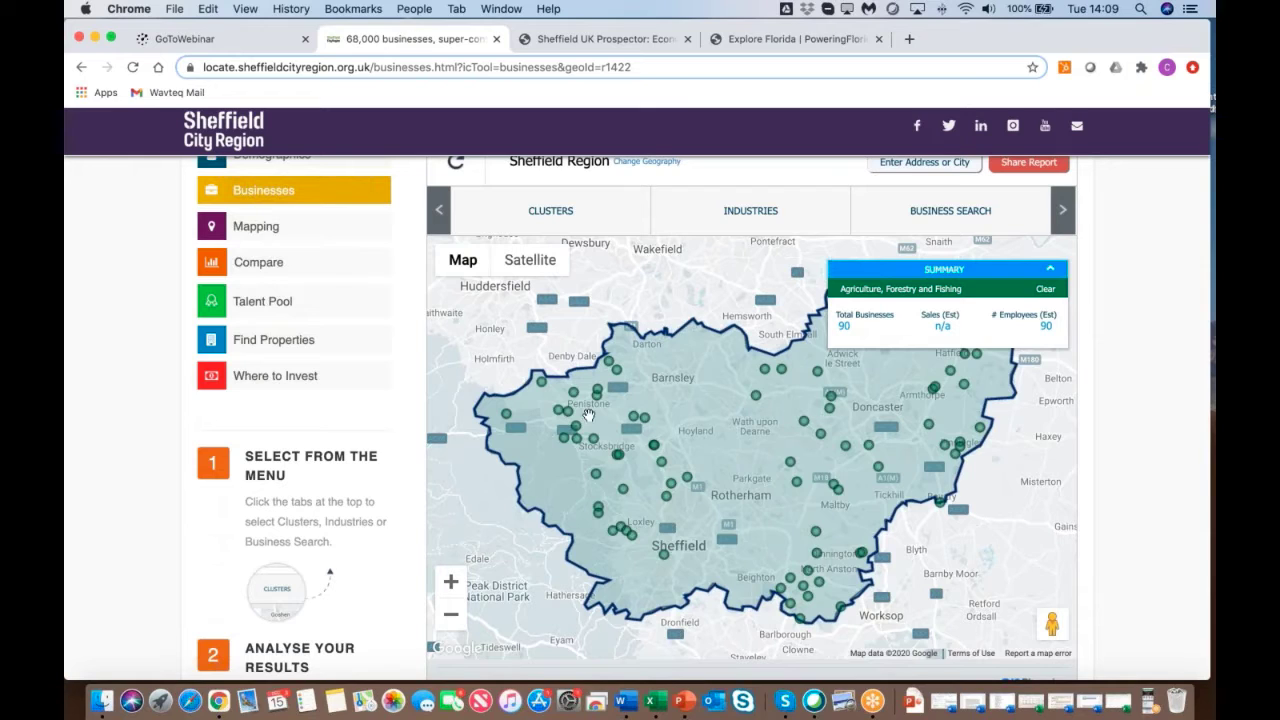
# Step: View the details of the westernmost agriculture business plotted within the region on the map
pyautogui.click(507, 416)
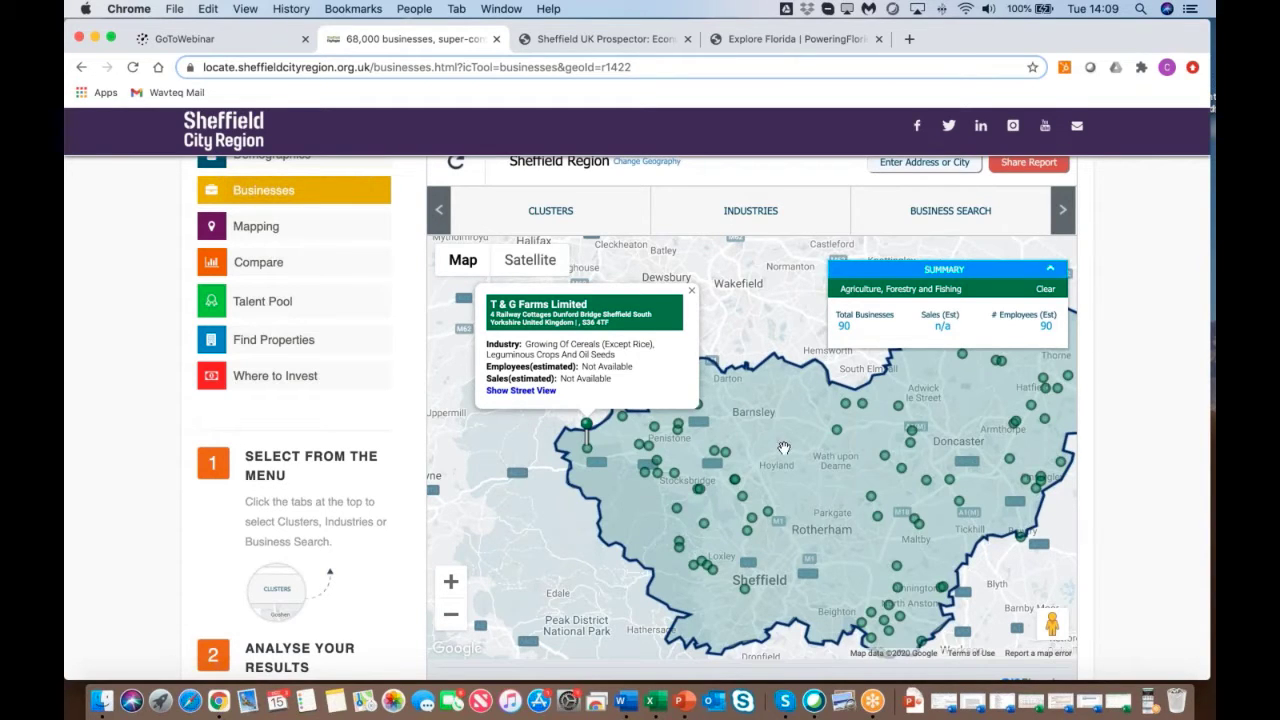
pyautogui.press('XF86AudioRaiseVolume')
pyautogui.press('XF86AudioRaiseVolume')
pyautogui.press('XF86AudioRaiseVolume')
# Step: Try to change the mapped industry selection using the Fishing and aquaculture subcategory of Agriculture, Forestry and Fishing
pyautogui.click(753, 217)
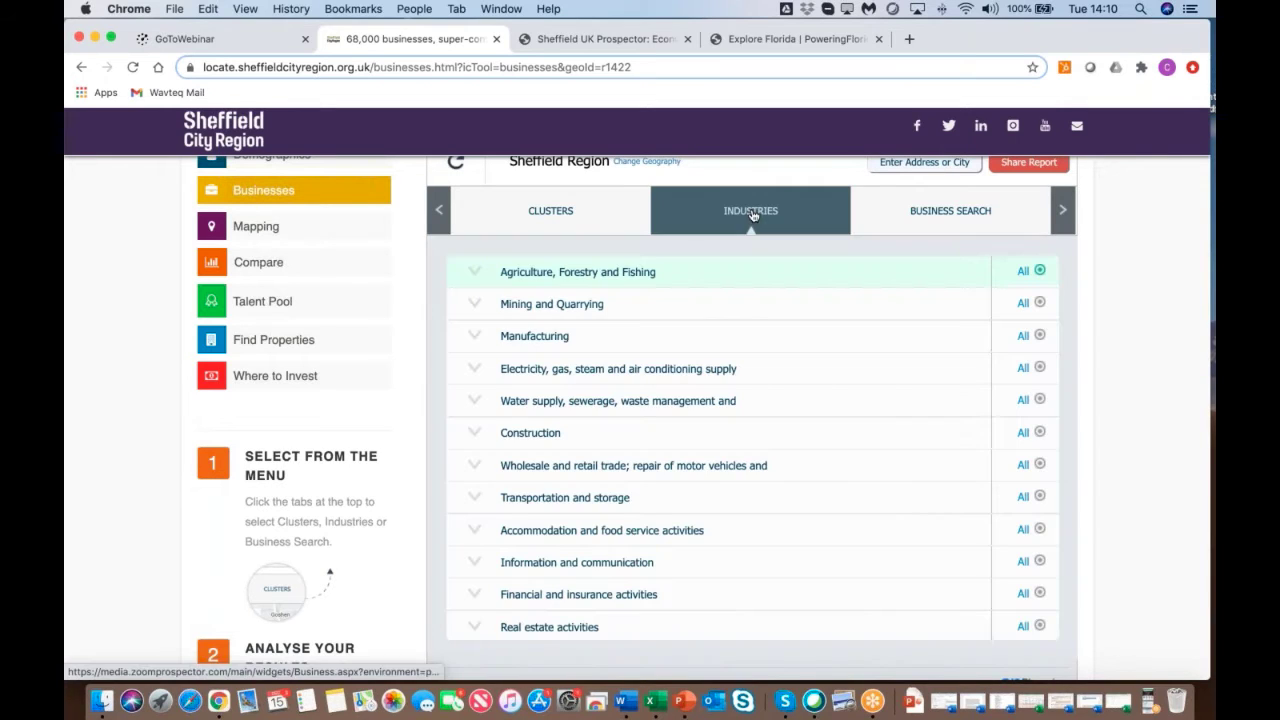
pyautogui.click(472, 275)
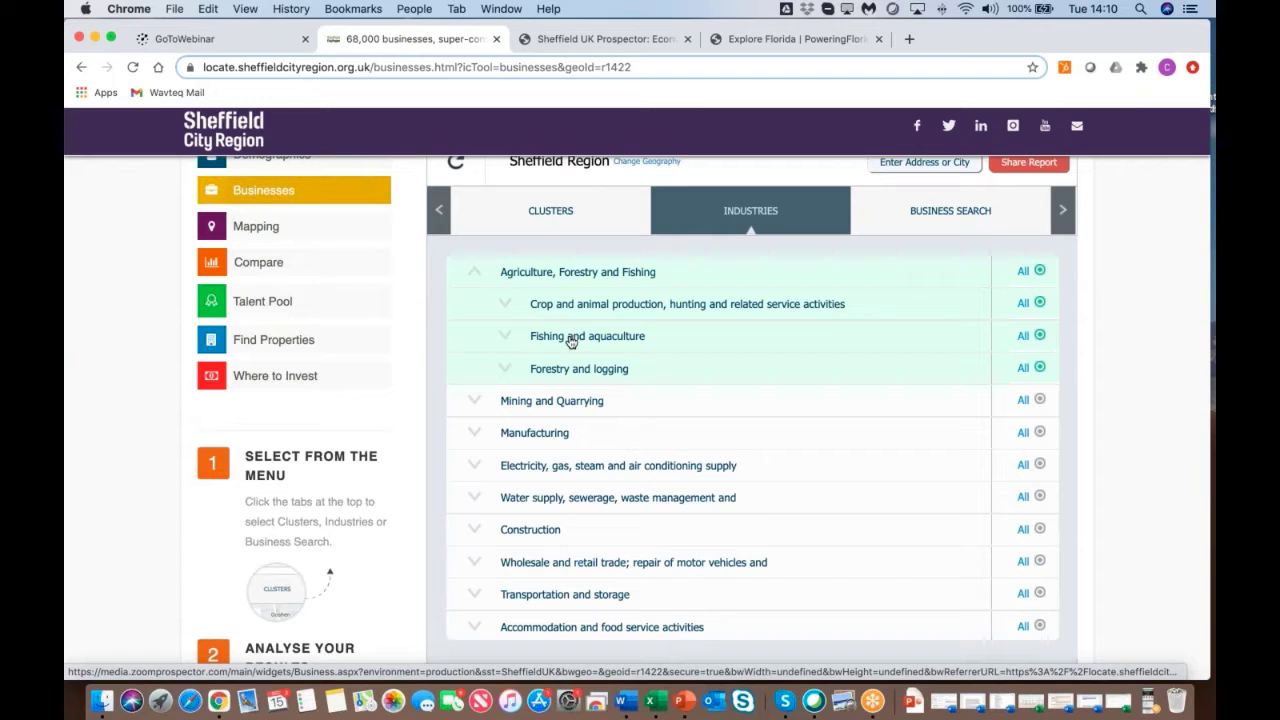
pyautogui.click(1024, 338)
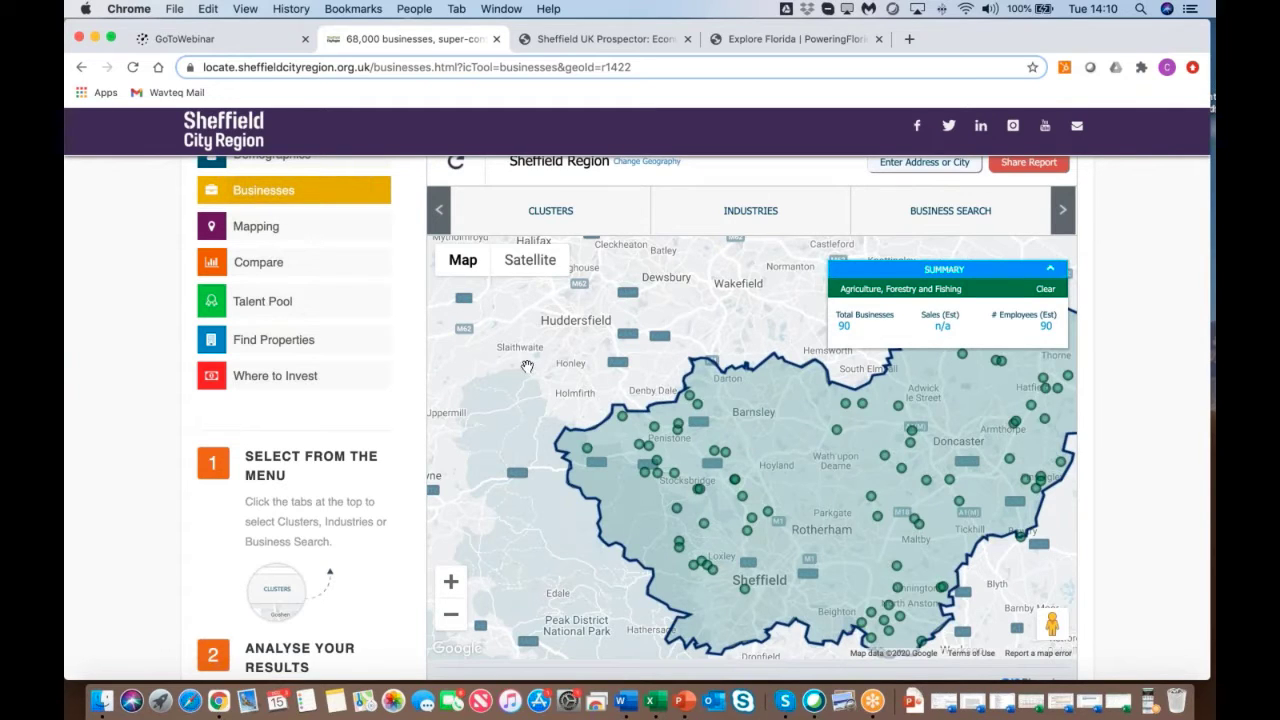
# Step: Open the Mapping tool and map weekly Total Expenditure from the Consumer Expenditures data as a heat map
pyautogui.click(268, 233)
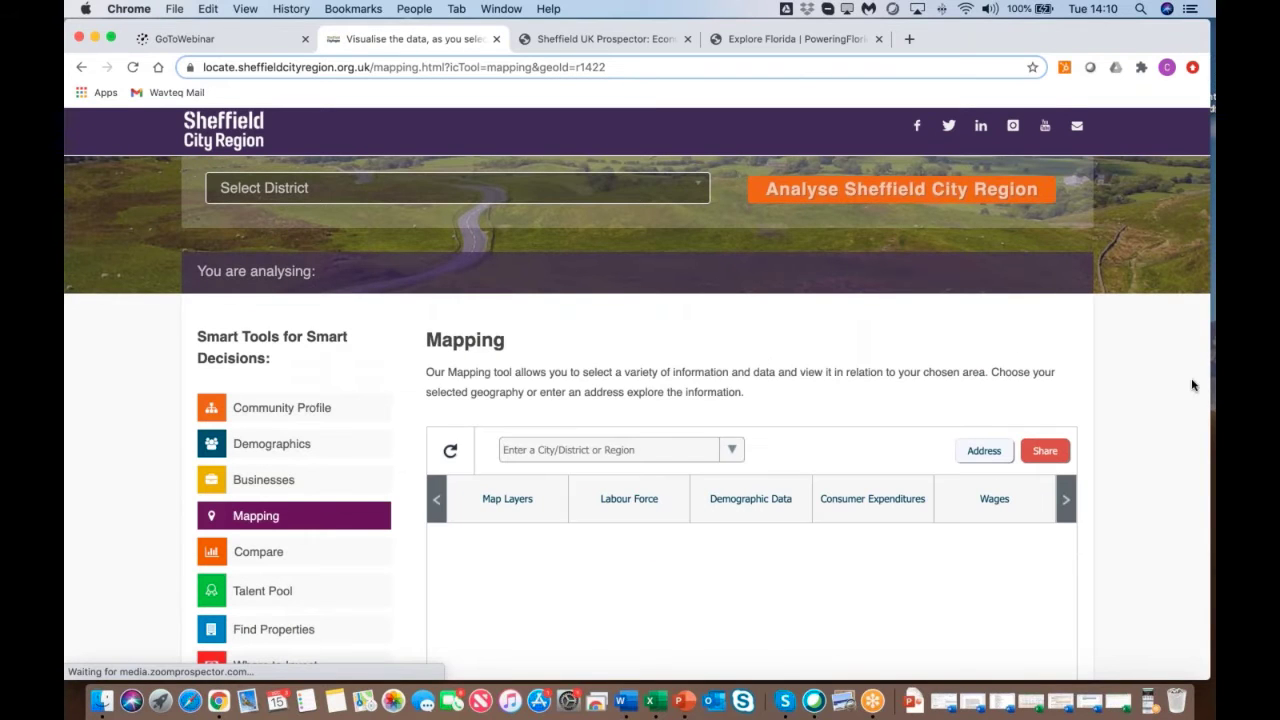
pyautogui.scroll(-4, 1157, 410)
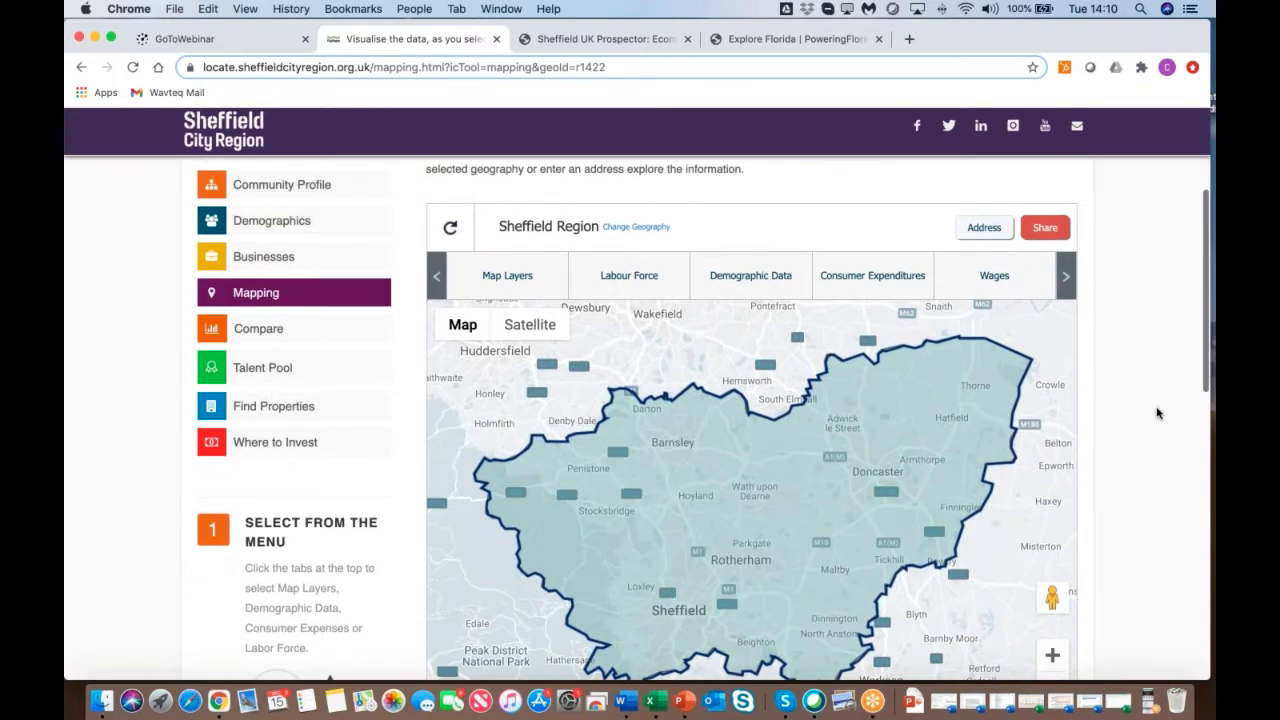
pyautogui.scroll(-2, 1157, 413)
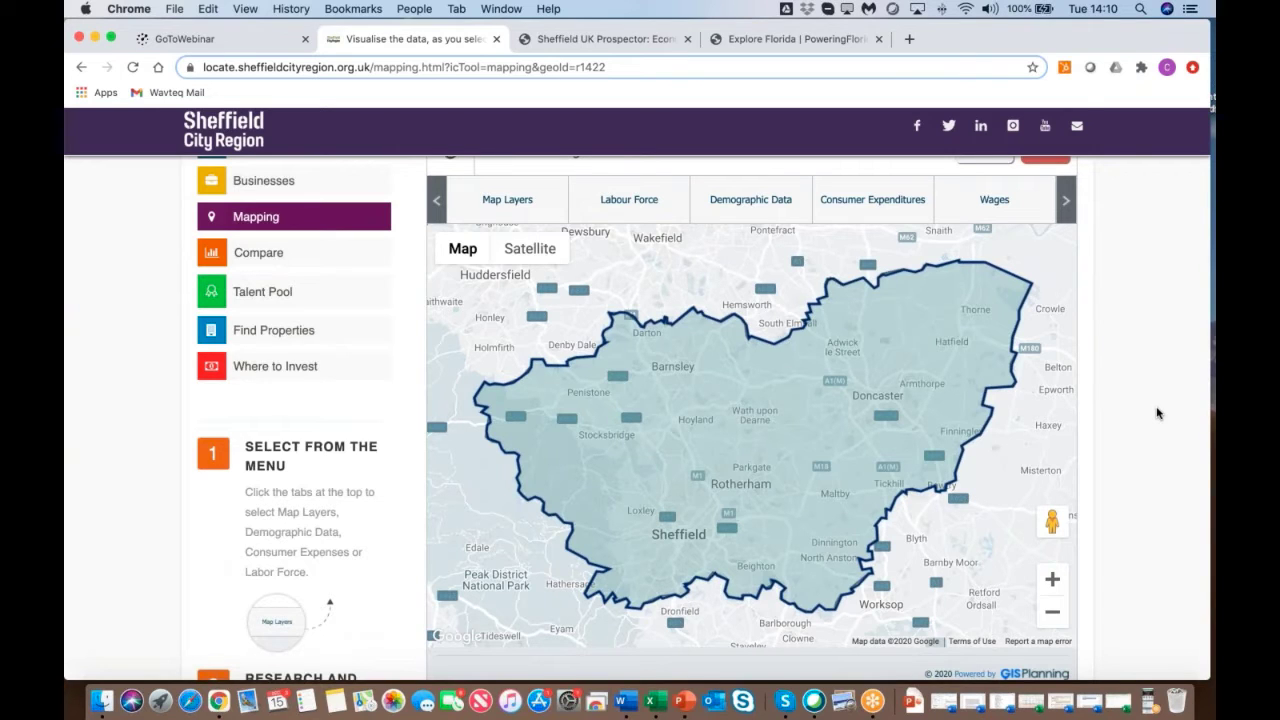
pyautogui.click(882, 210)
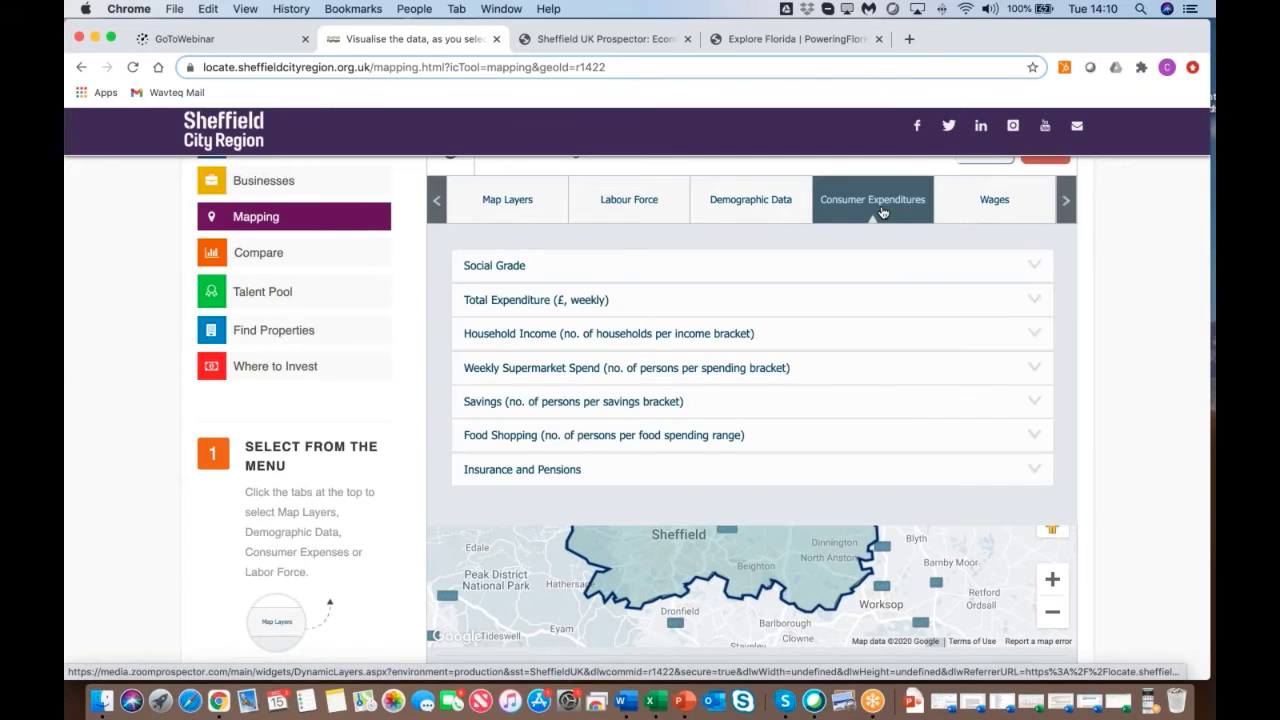
pyautogui.click(1033, 301)
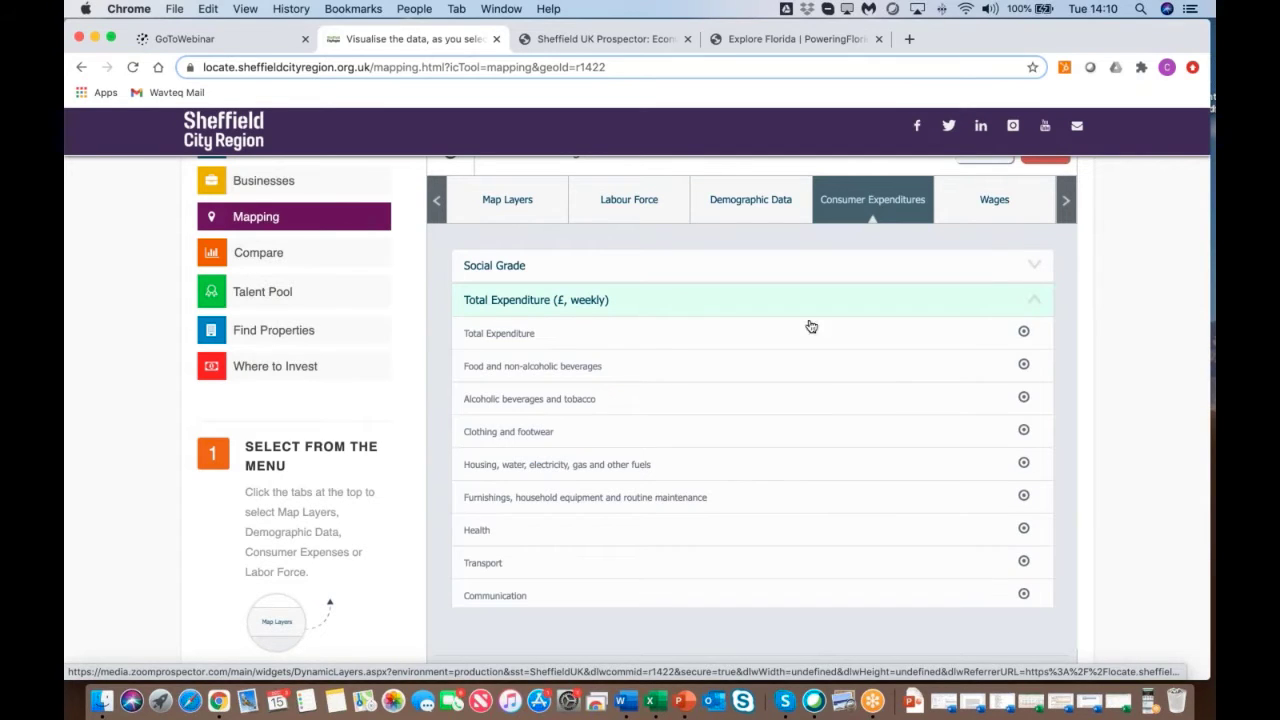
pyautogui.click(518, 338)
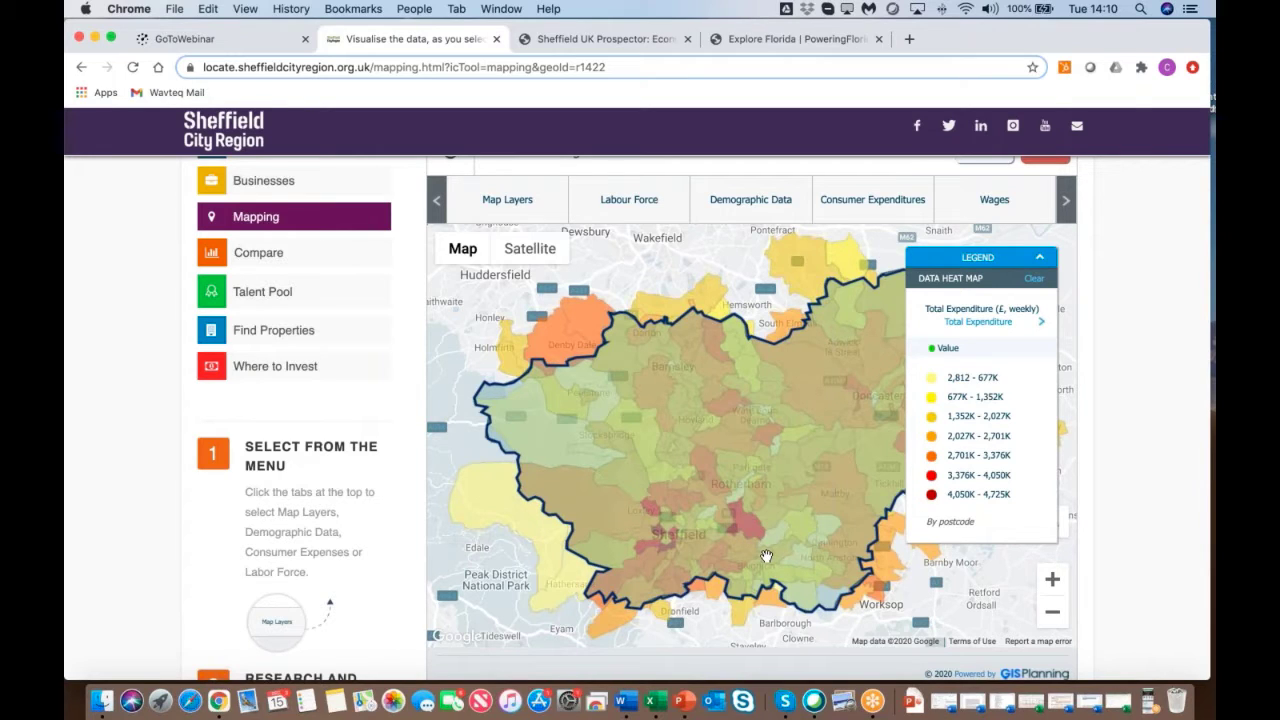
pyautogui.press('XF86AudioRaiseVolume')
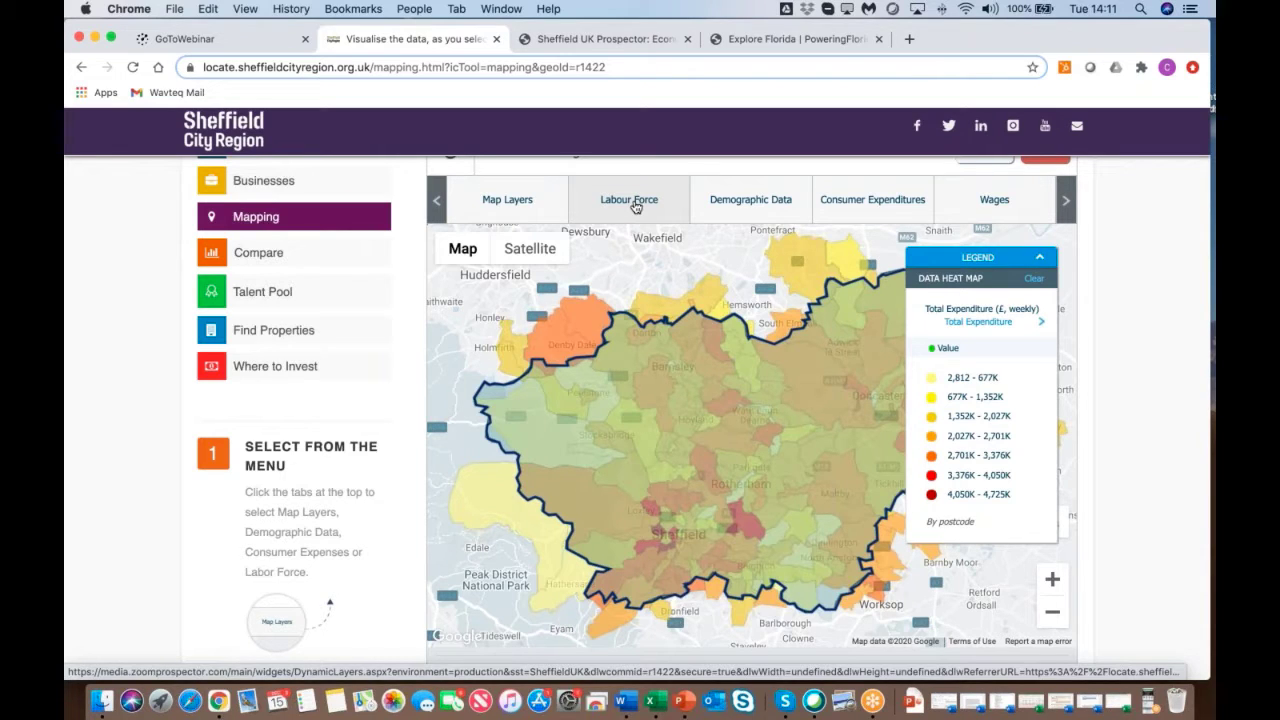
# Step: Open the Compare tool and compare Doncaster with Manchester
pyautogui.click(254, 257)
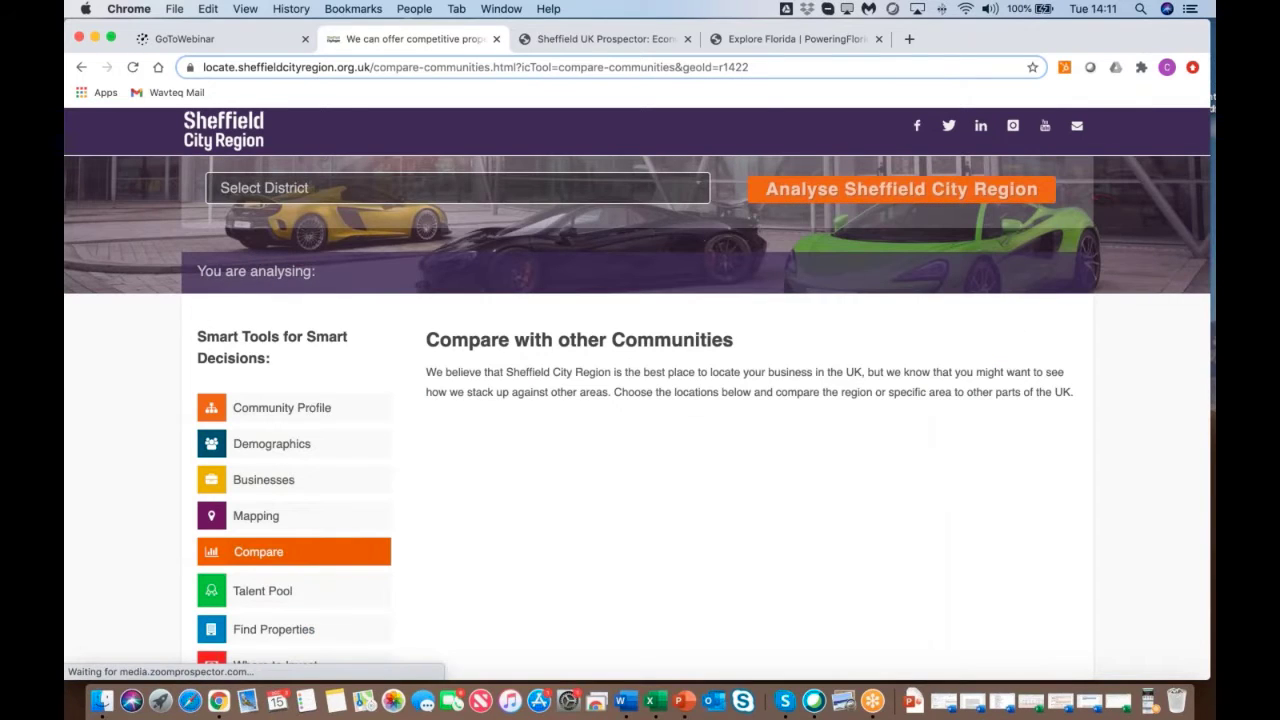
pyautogui.scroll(-2, 597, 374)
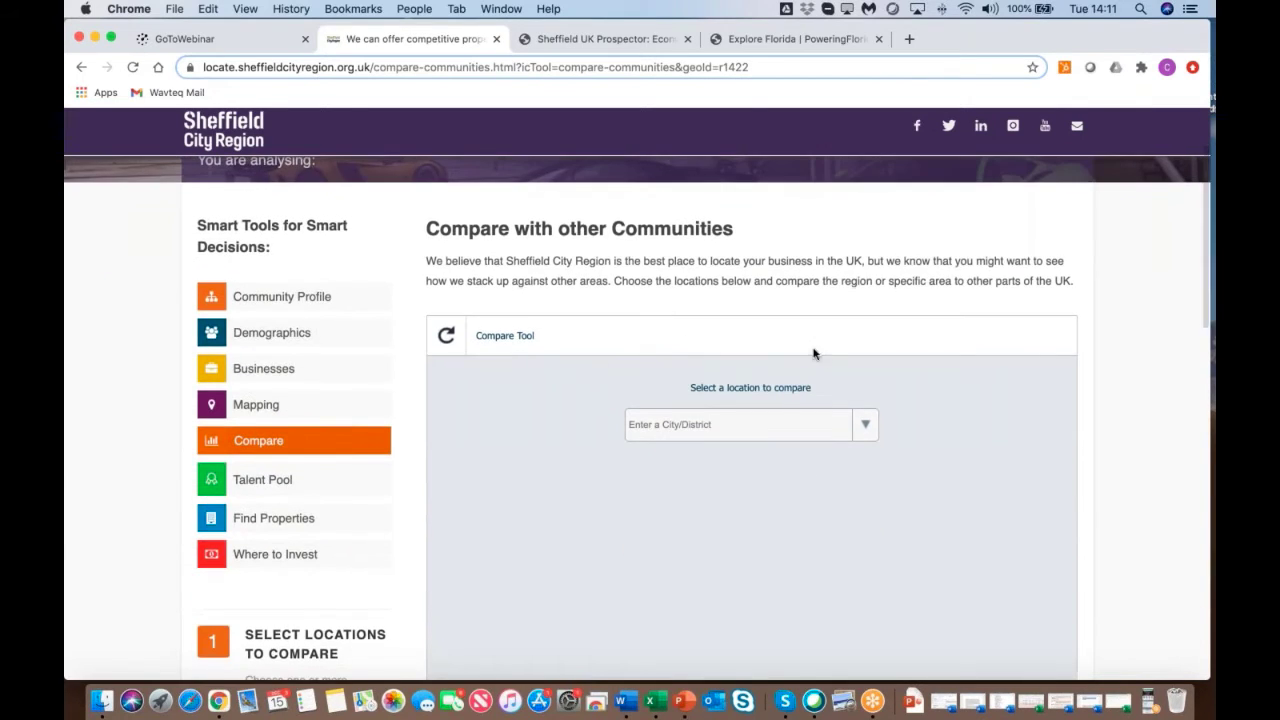
pyautogui.click(710, 425)
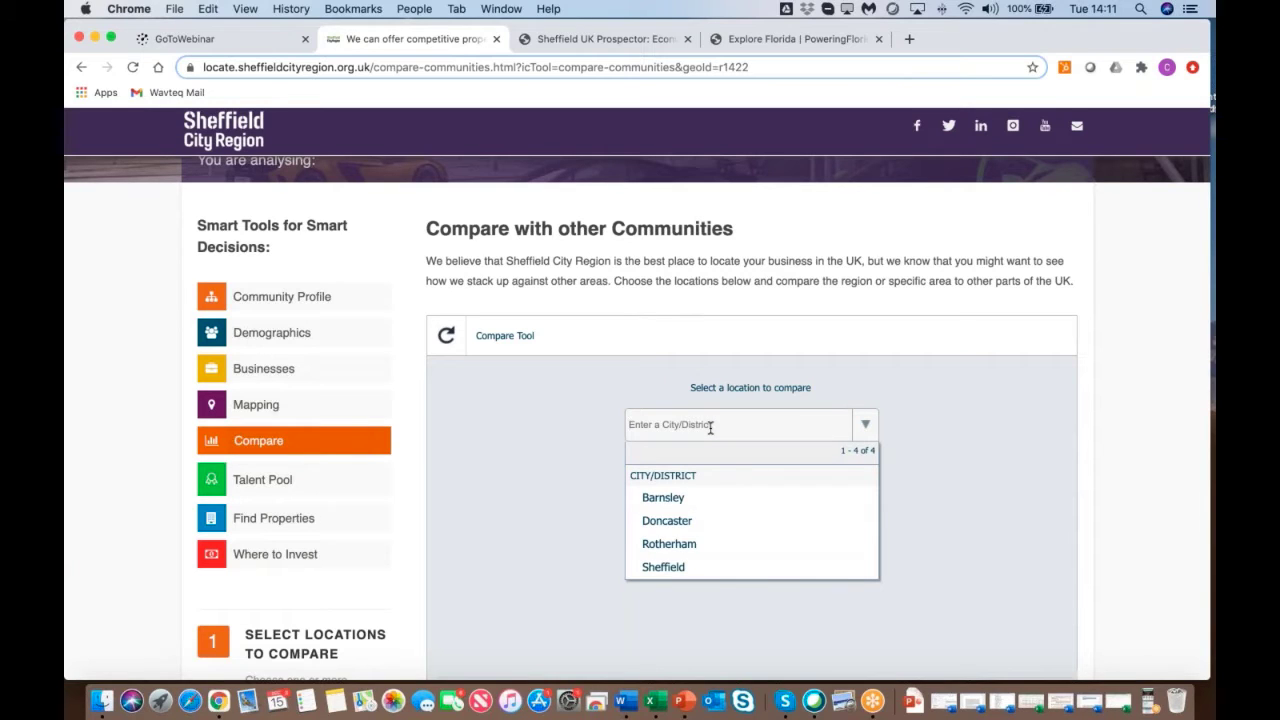
pyautogui.click(676, 518)
pyautogui.click(654, 518)
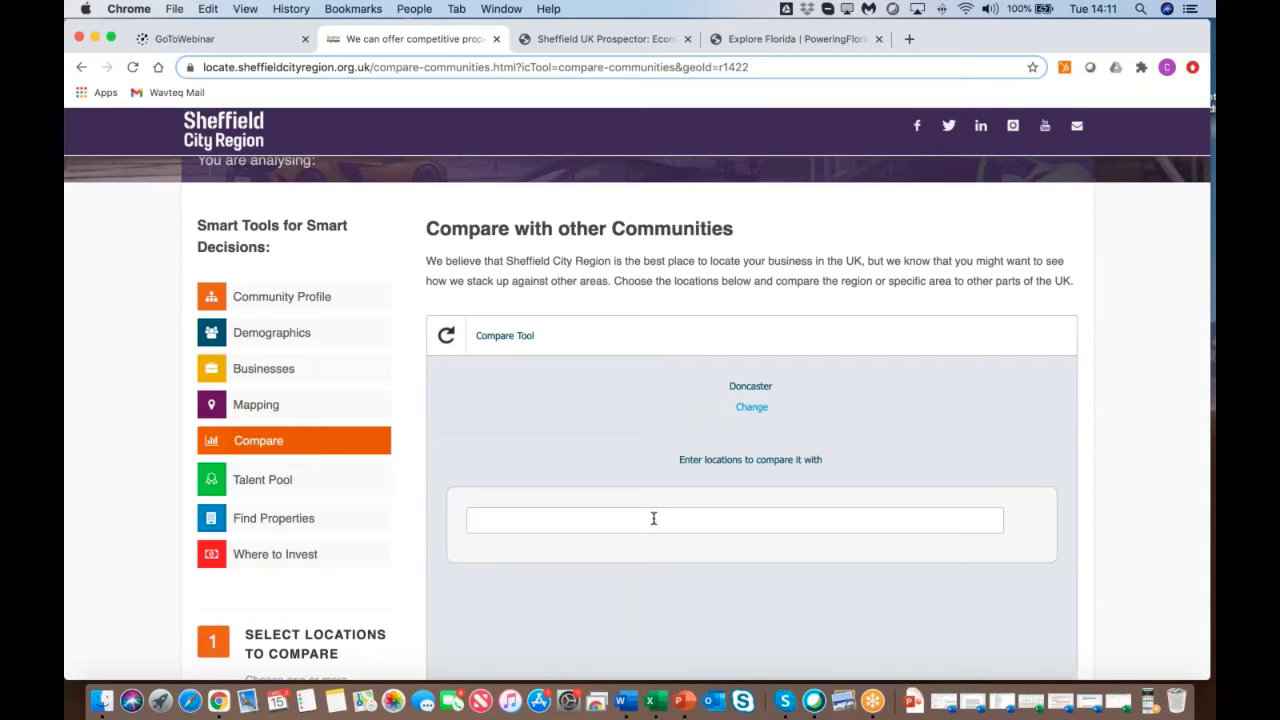
pyautogui.write('manchest')
pyautogui.click(617, 546)
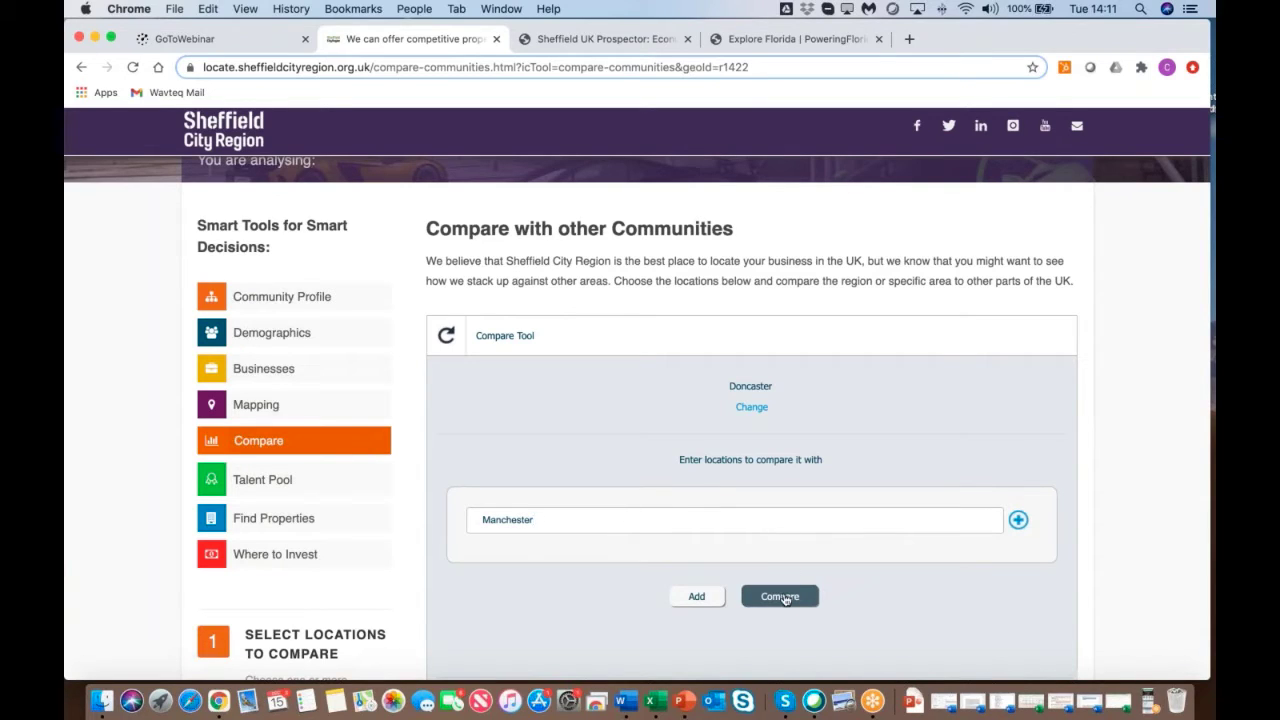
pyautogui.click(780, 596)
# Step: Expand the Jobs by Occupation comparison and examine its chart and table for the two cities
pyautogui.scroll(-3, 1190, 466)
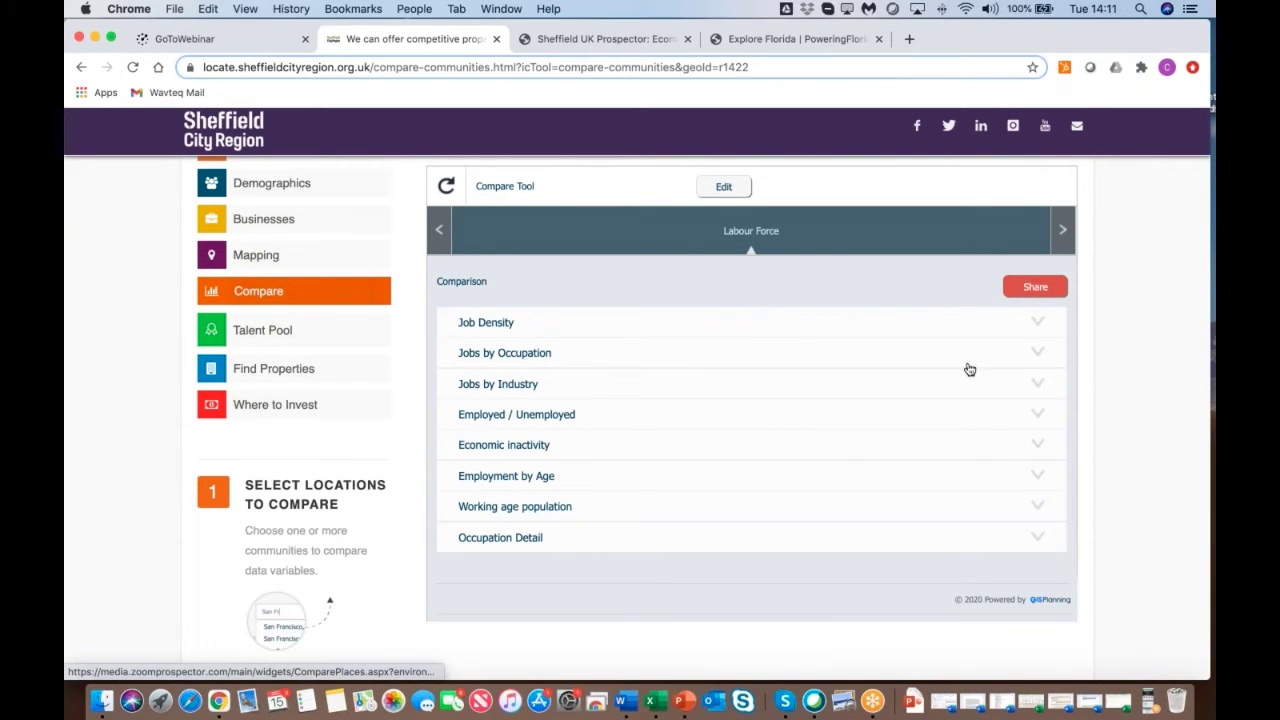
pyautogui.click(1040, 351)
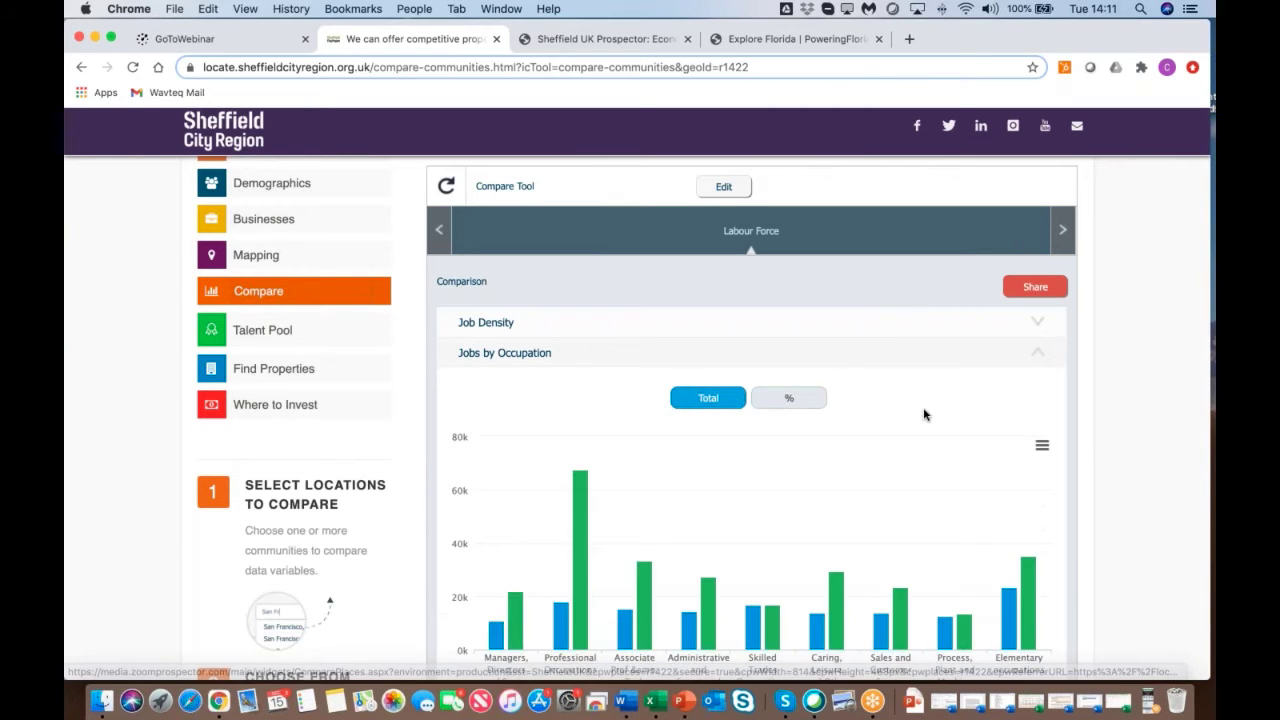
pyautogui.scroll(-3, 924, 415)
pyautogui.scroll(-5, 924, 415)
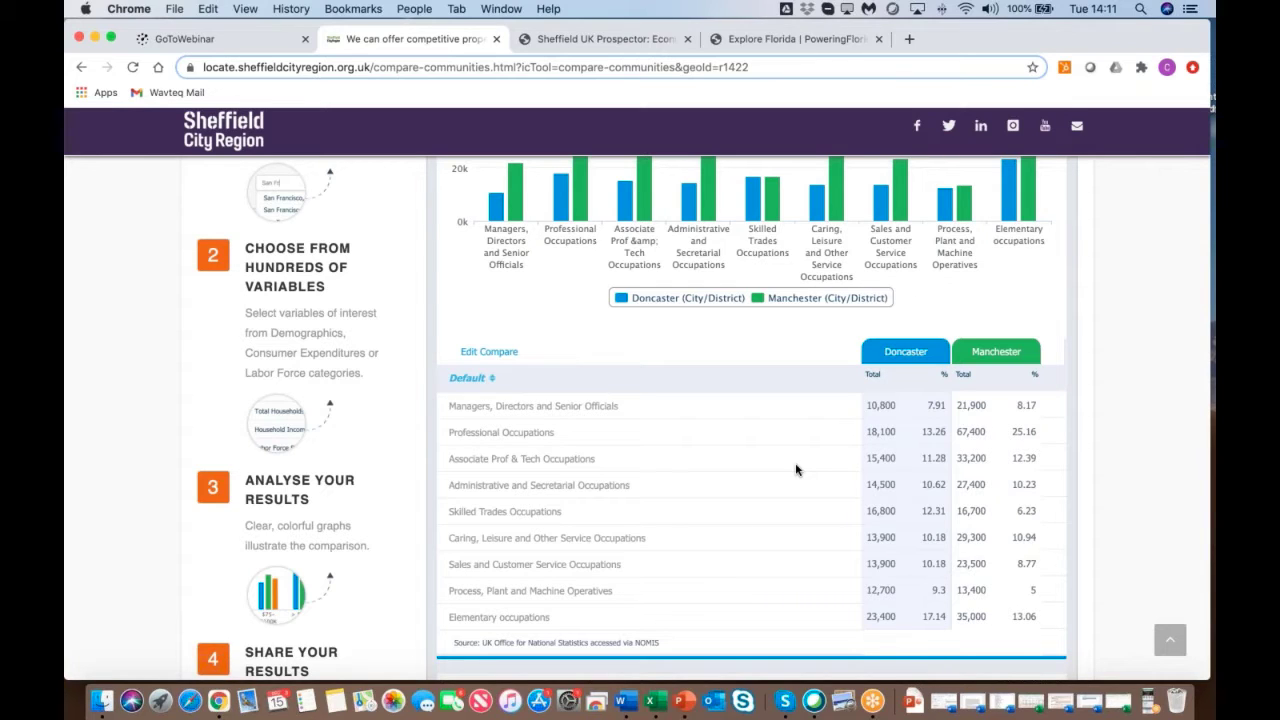
pyautogui.scroll(3, 796, 469)
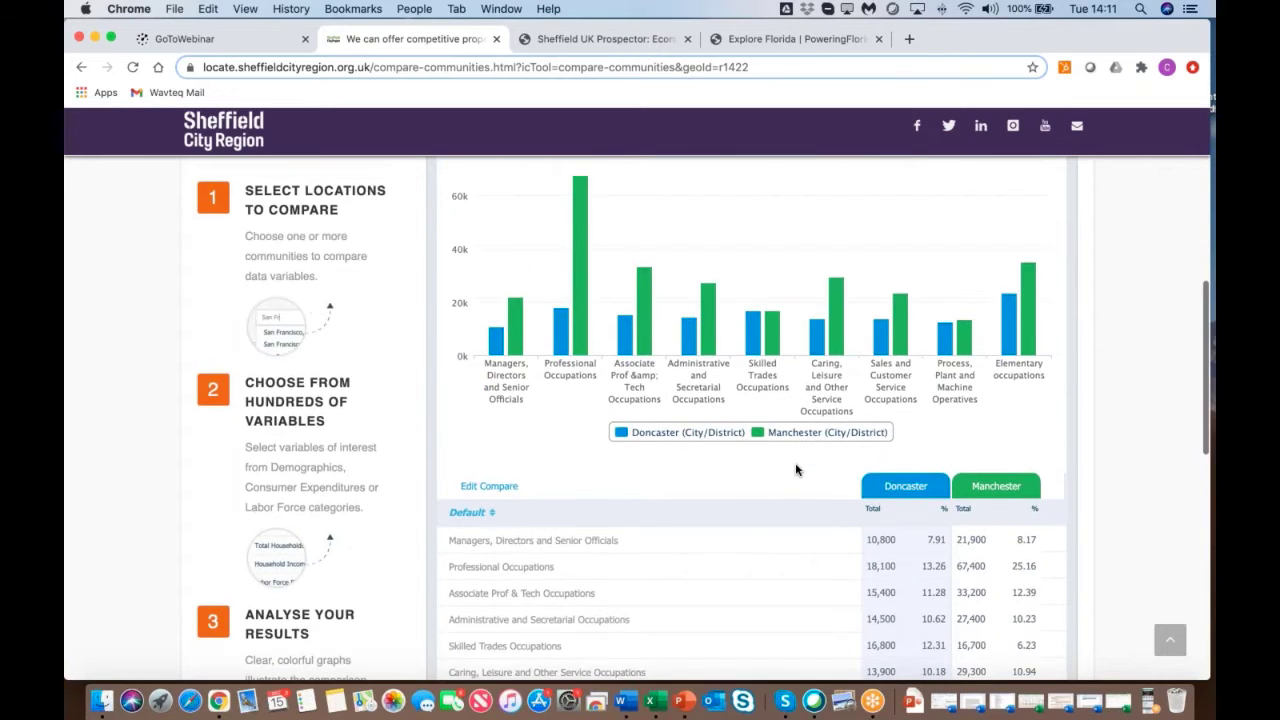
pyautogui.press('XF86AudioRaiseVolume')
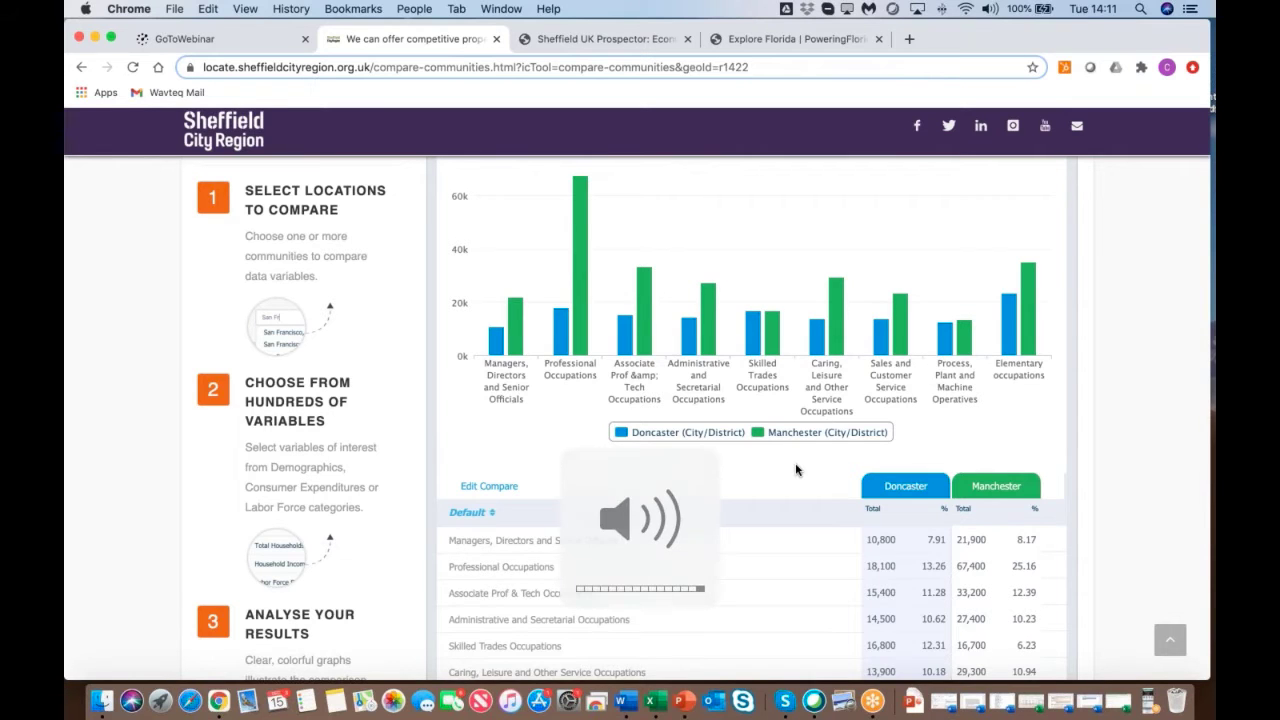
pyautogui.scroll(5, 796, 469)
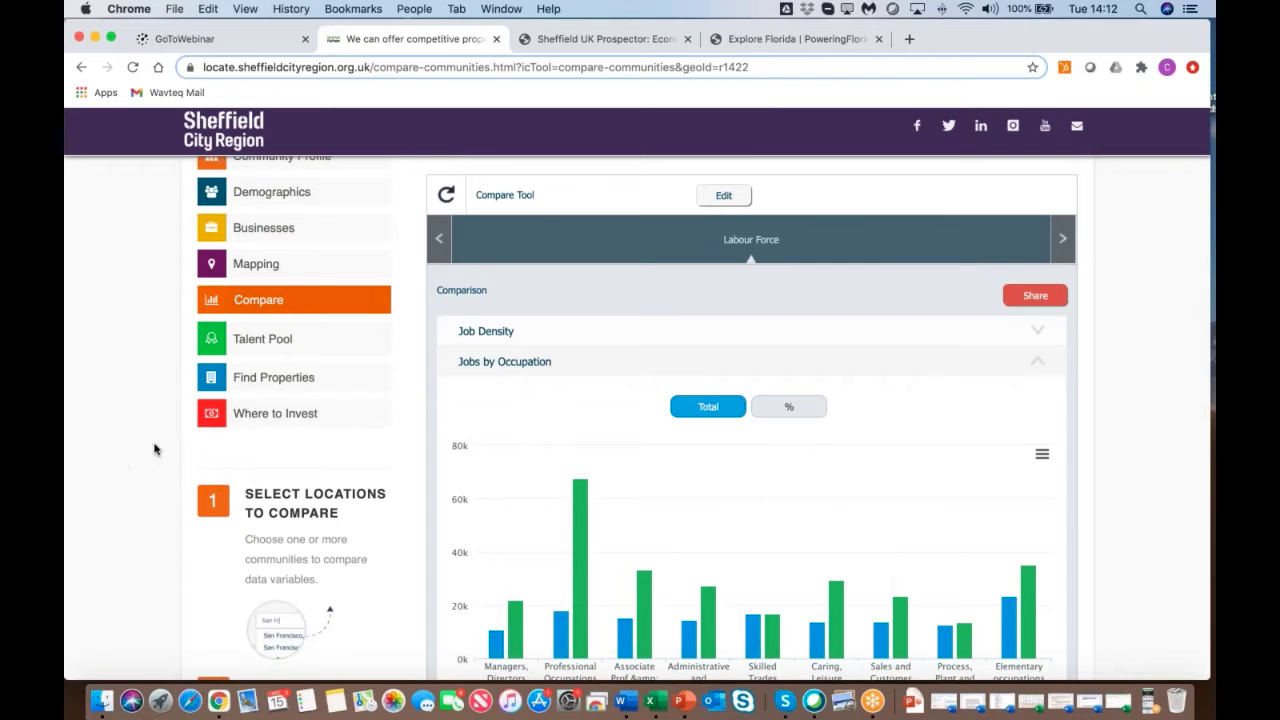
# Step: Open the Where to Invest map, view the details of the Barnsley West mixed-use opportunity, and close them
pyautogui.click(281, 418)
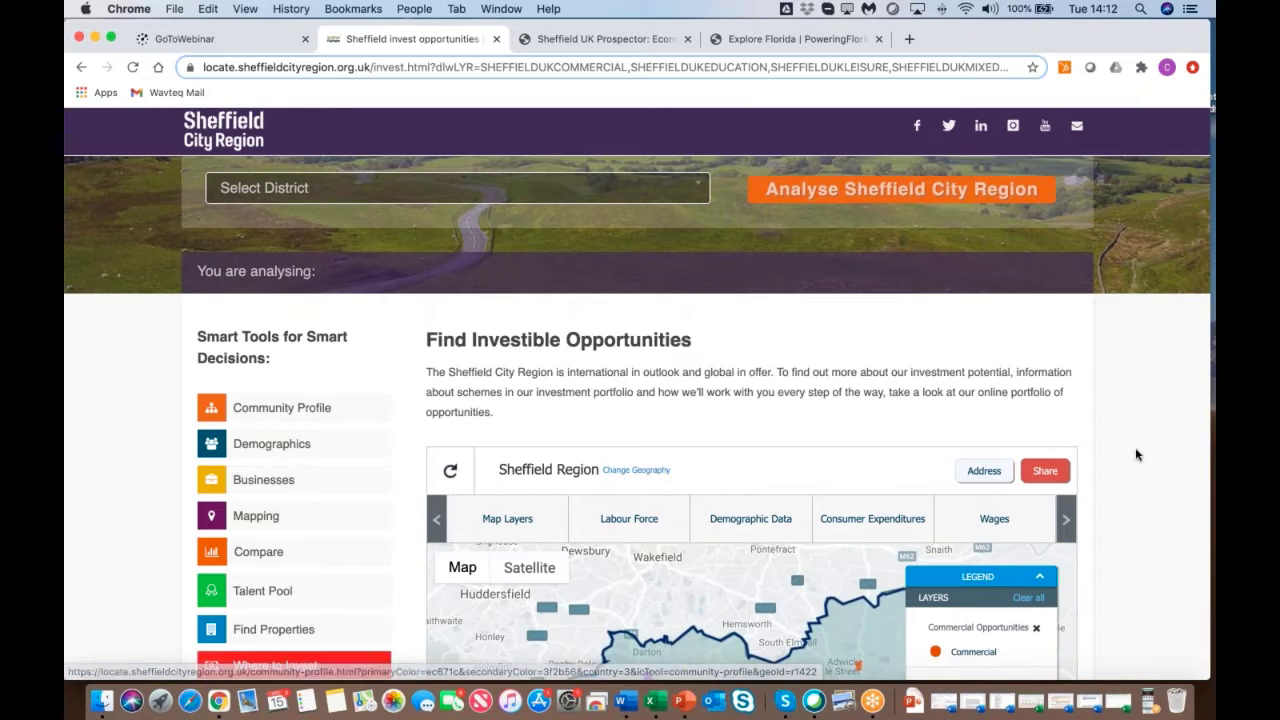
pyautogui.scroll(-5, 1136, 453)
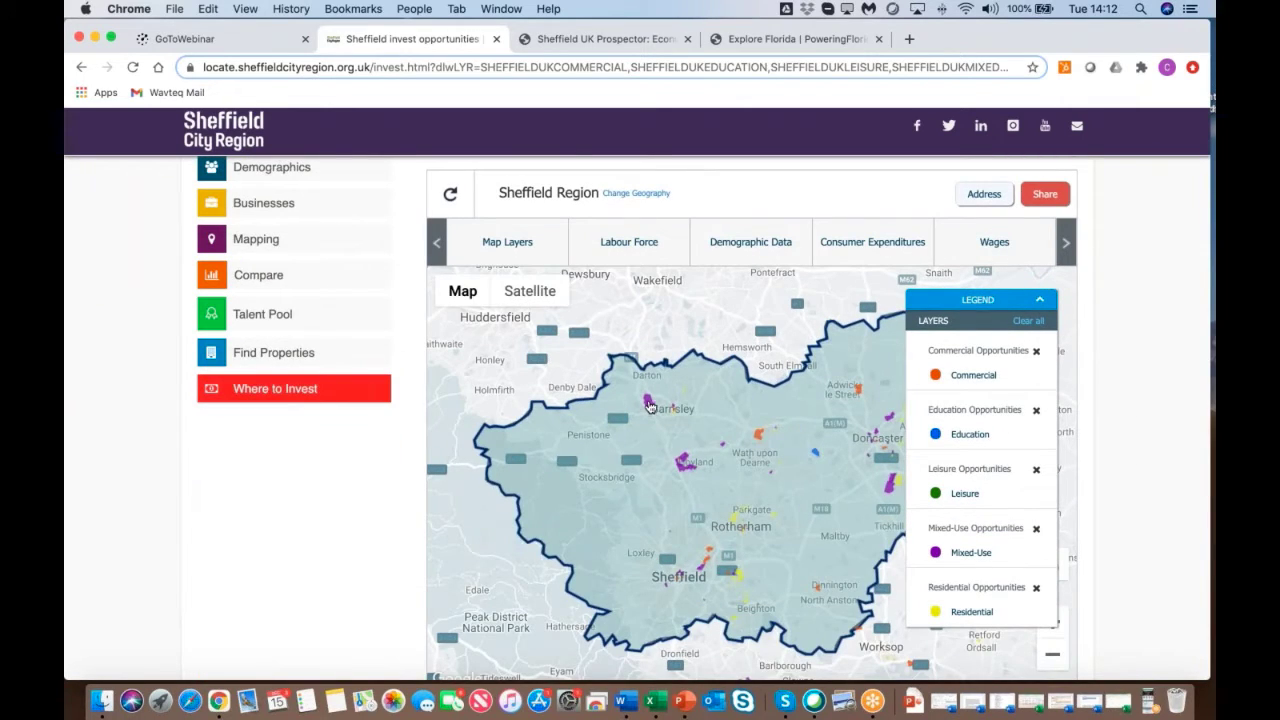
pyautogui.click(649, 405)
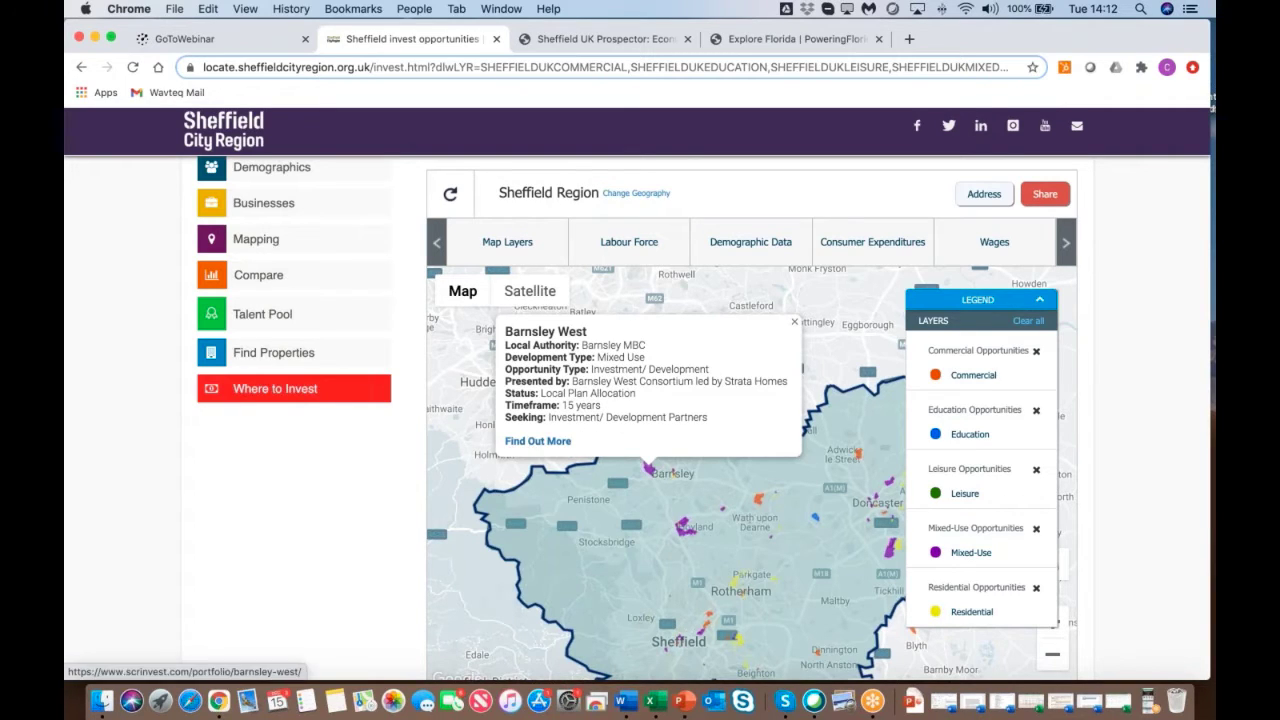
pyautogui.click(795, 323)
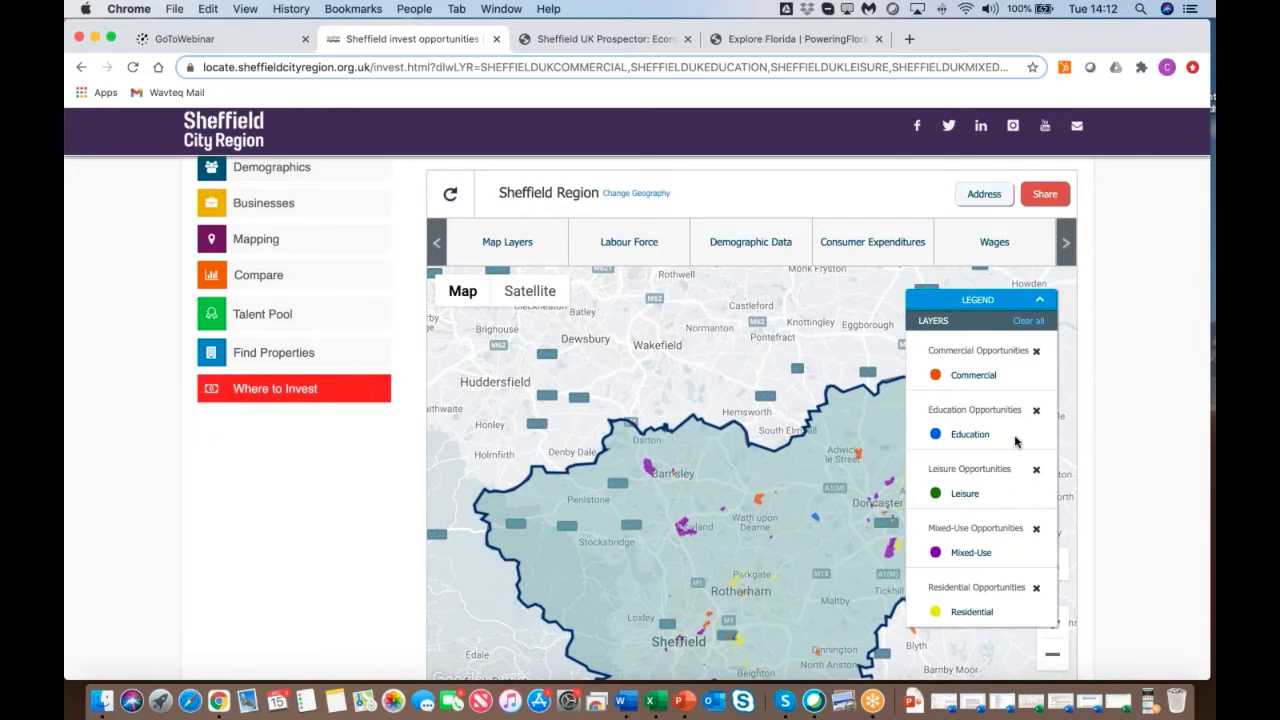
pyautogui.scroll(-1, 1016, 440)
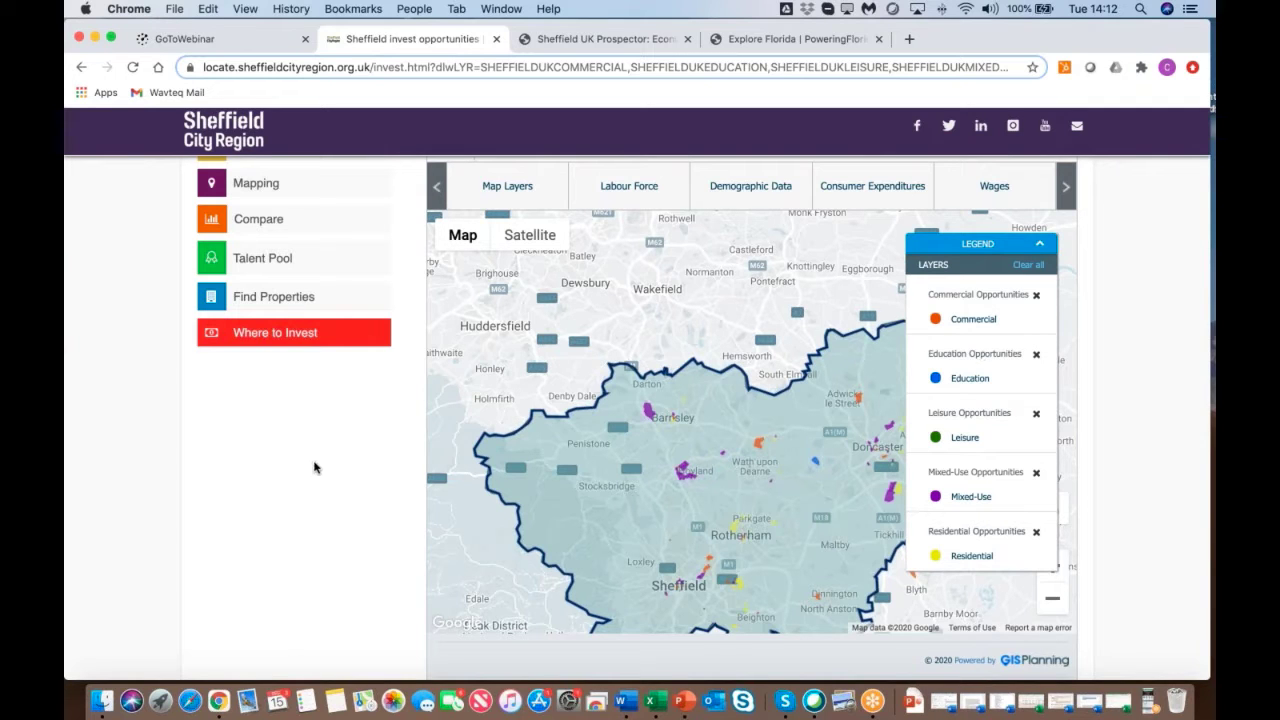
pyautogui.scroll(1, 316, 467)
pyautogui.scroll(4, 316, 467)
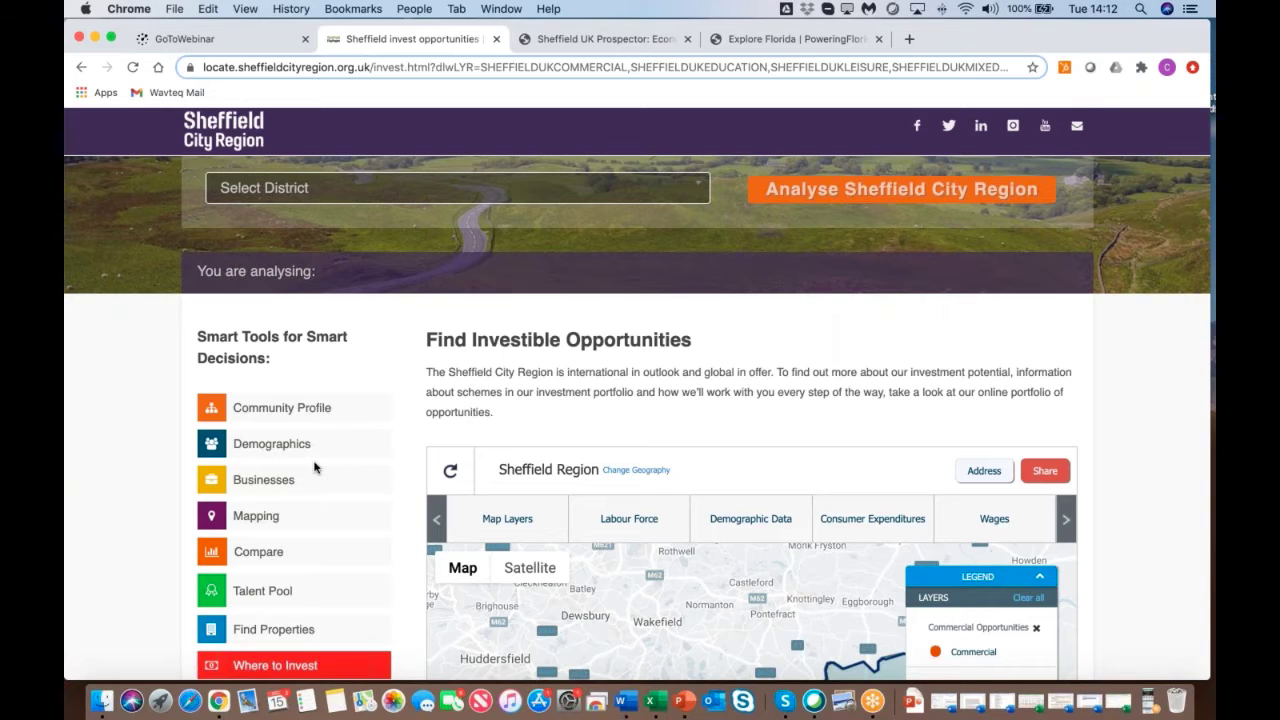
# Step: Switch to the Sheffield UK Prospector property search and review the property, sale or lease, and property type filter options
pyautogui.click(607, 42)
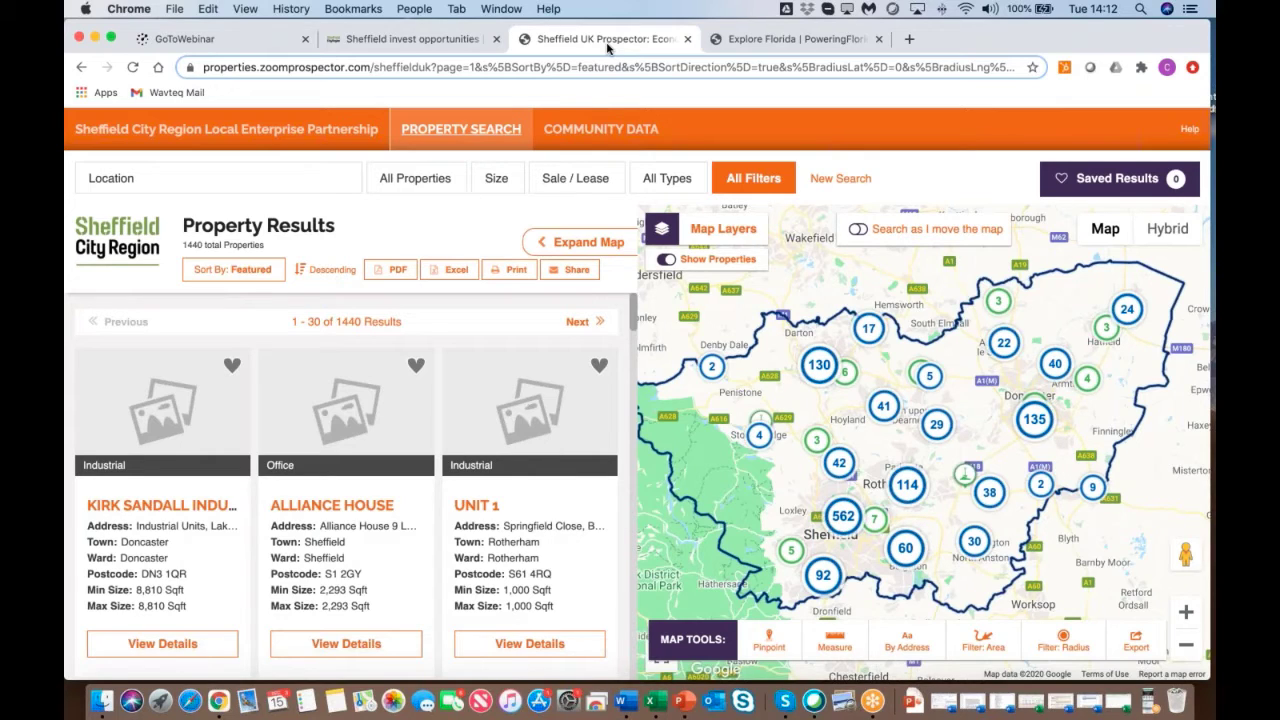
pyautogui.press('XF86AudioRaiseVolume')
pyautogui.click(415, 180)
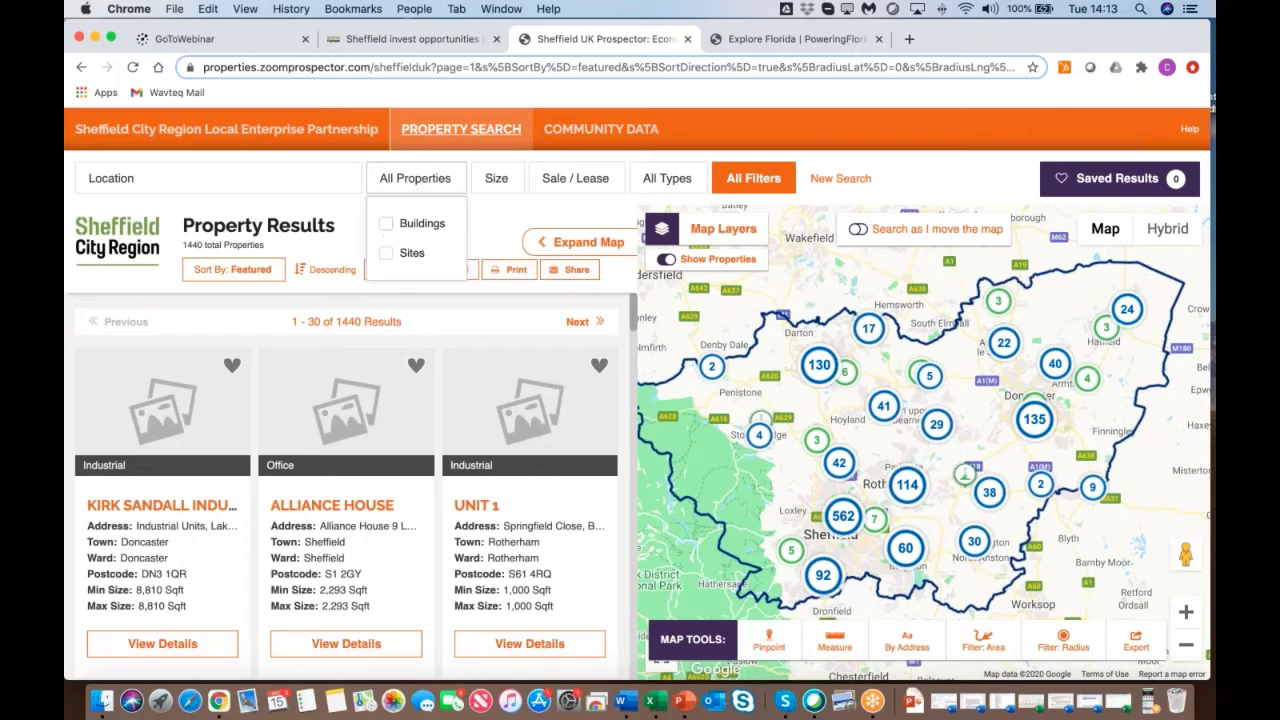
pyautogui.click(429, 186)
pyautogui.click(562, 188)
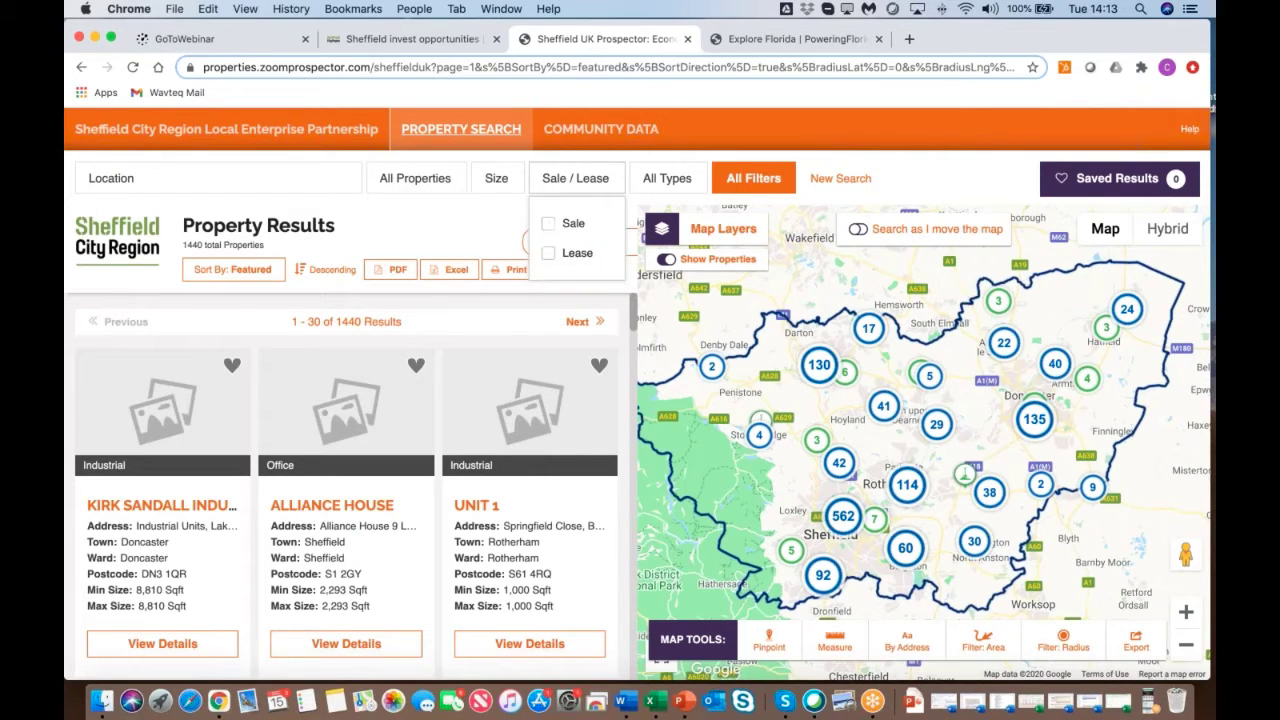
pyautogui.click(577, 185)
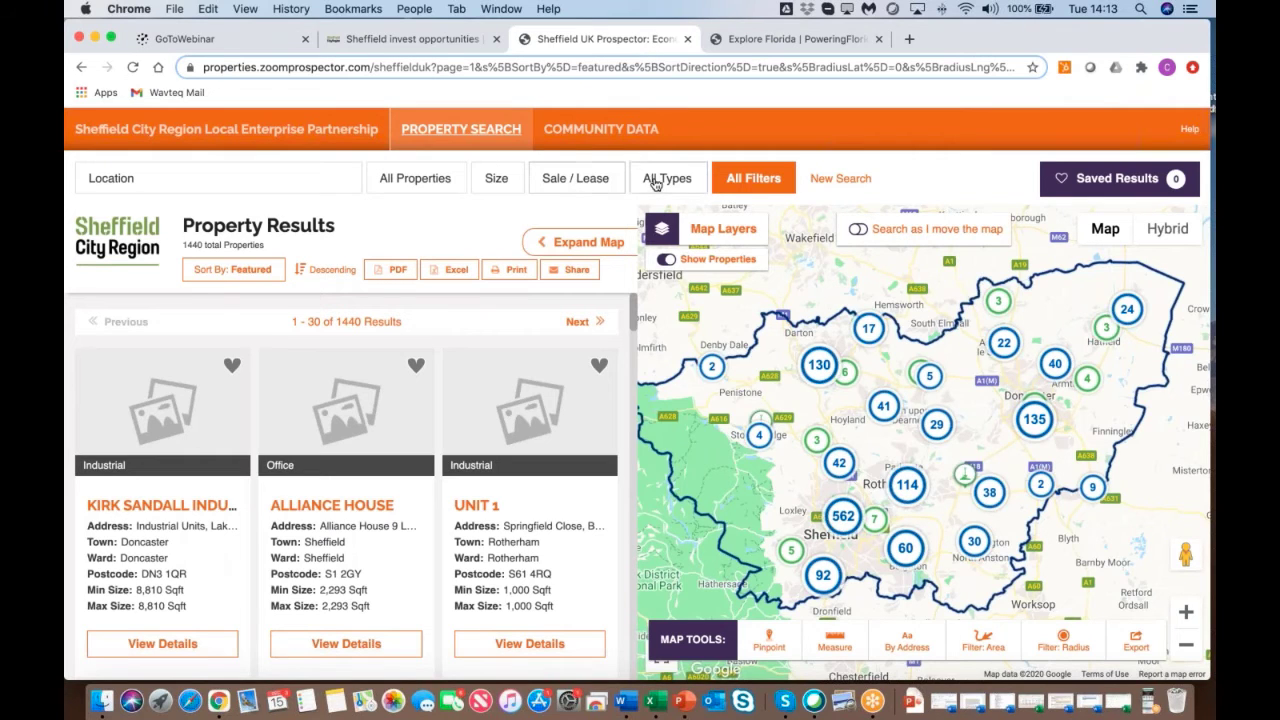
pyautogui.click(668, 180)
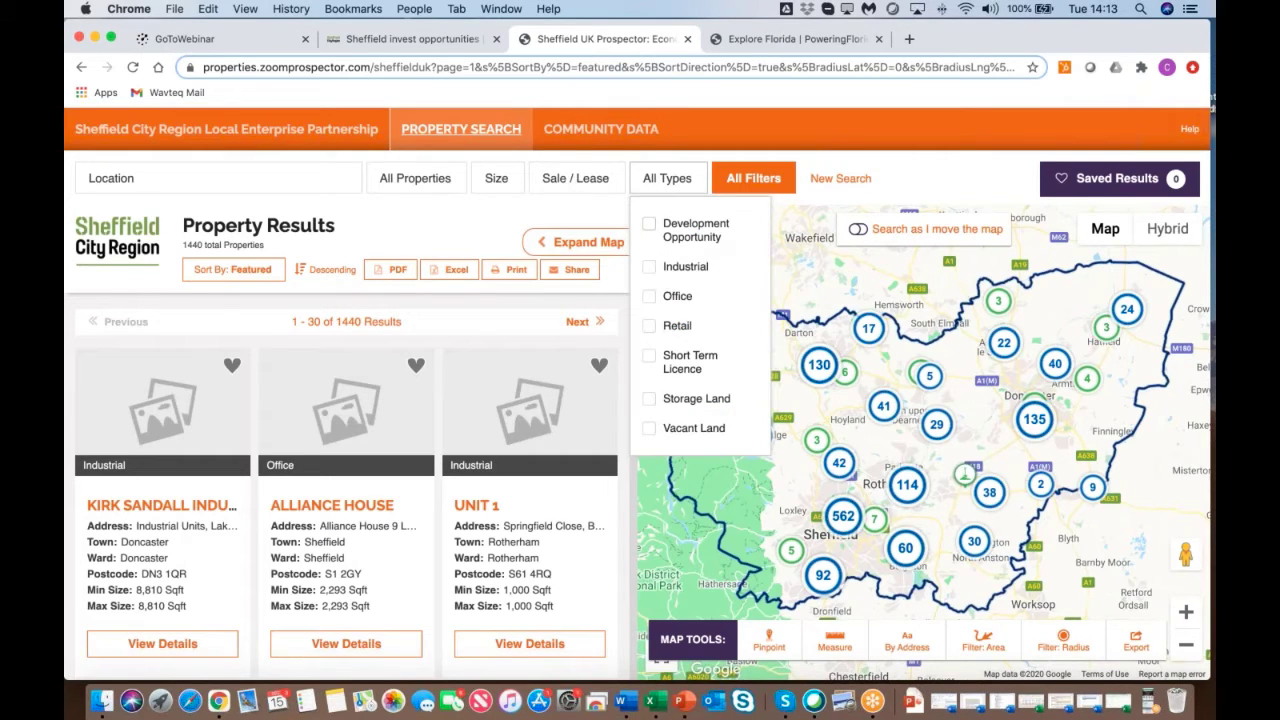
pyautogui.click(598, 211)
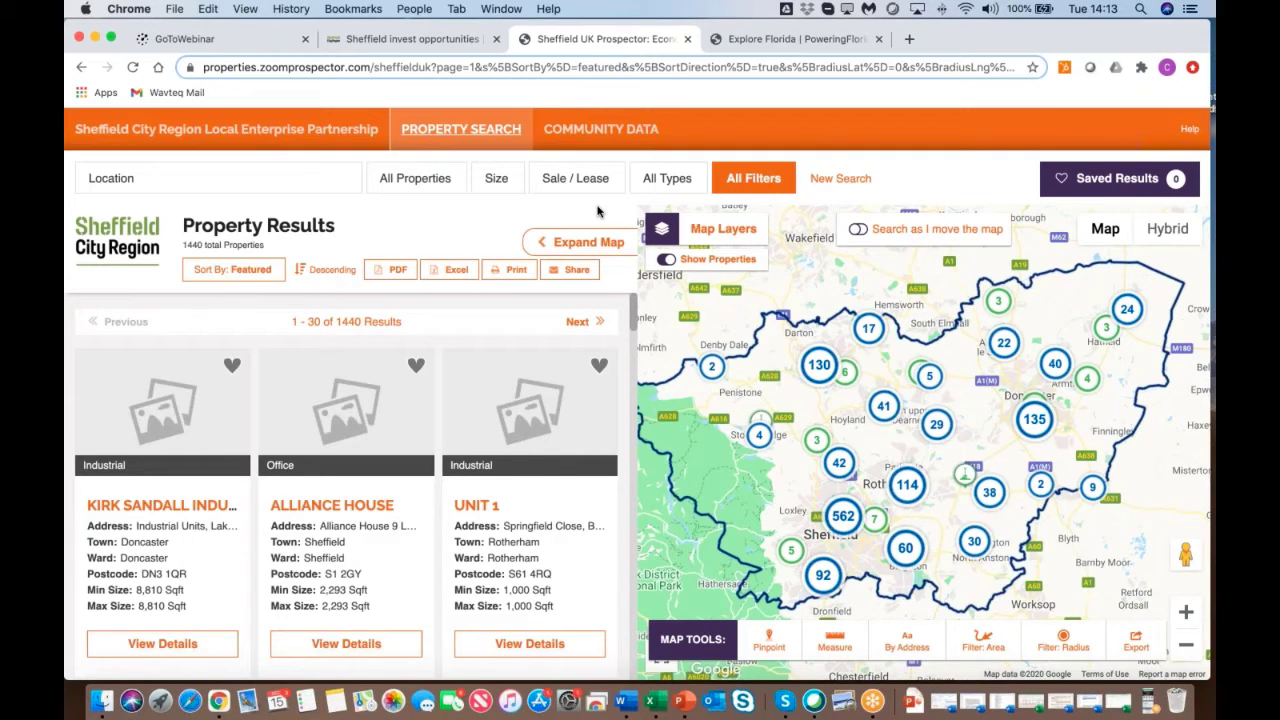
# Step: Filter the properties to a freehand area drawn around Sheffield and Rotherham, and browse the resulting listings
pyautogui.click(984, 641)
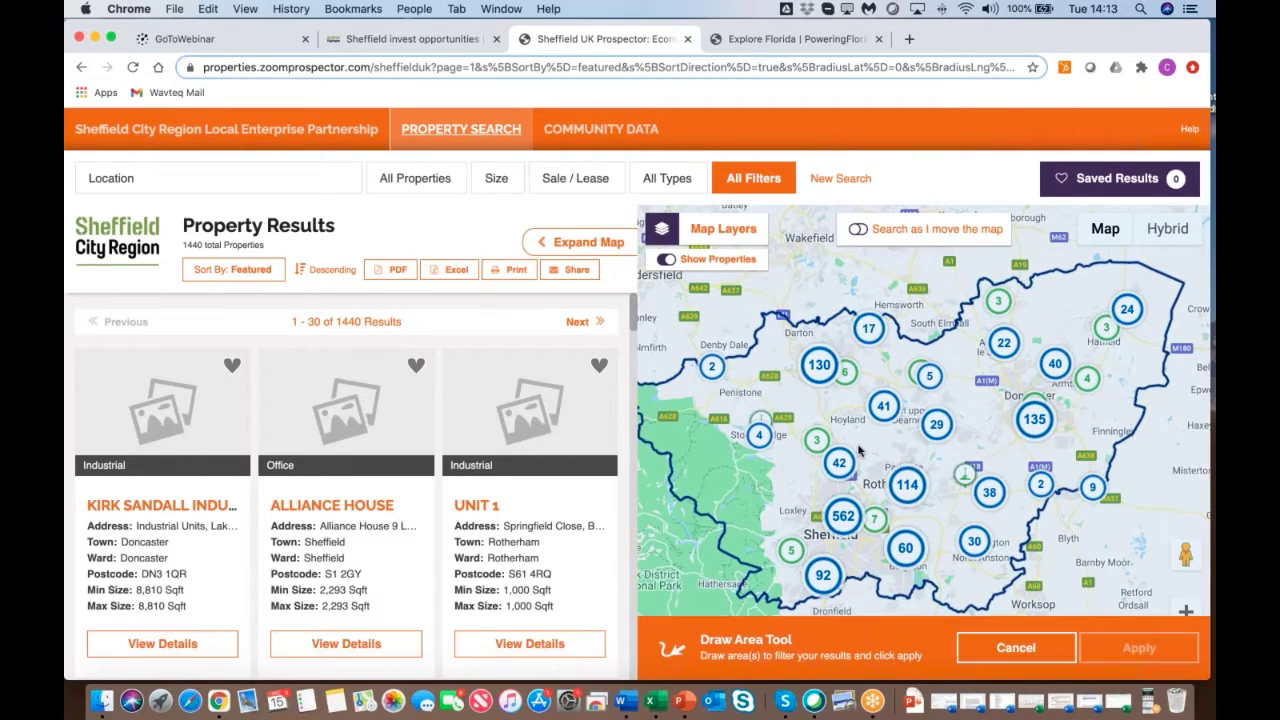
pyautogui.moveTo(857, 432)
pyautogui.mouseDown()
pyautogui.moveTo(810, 545)
pyautogui.moveTo(1013, 480)
pyautogui.moveTo(850, 433)
pyautogui.mouseUp()
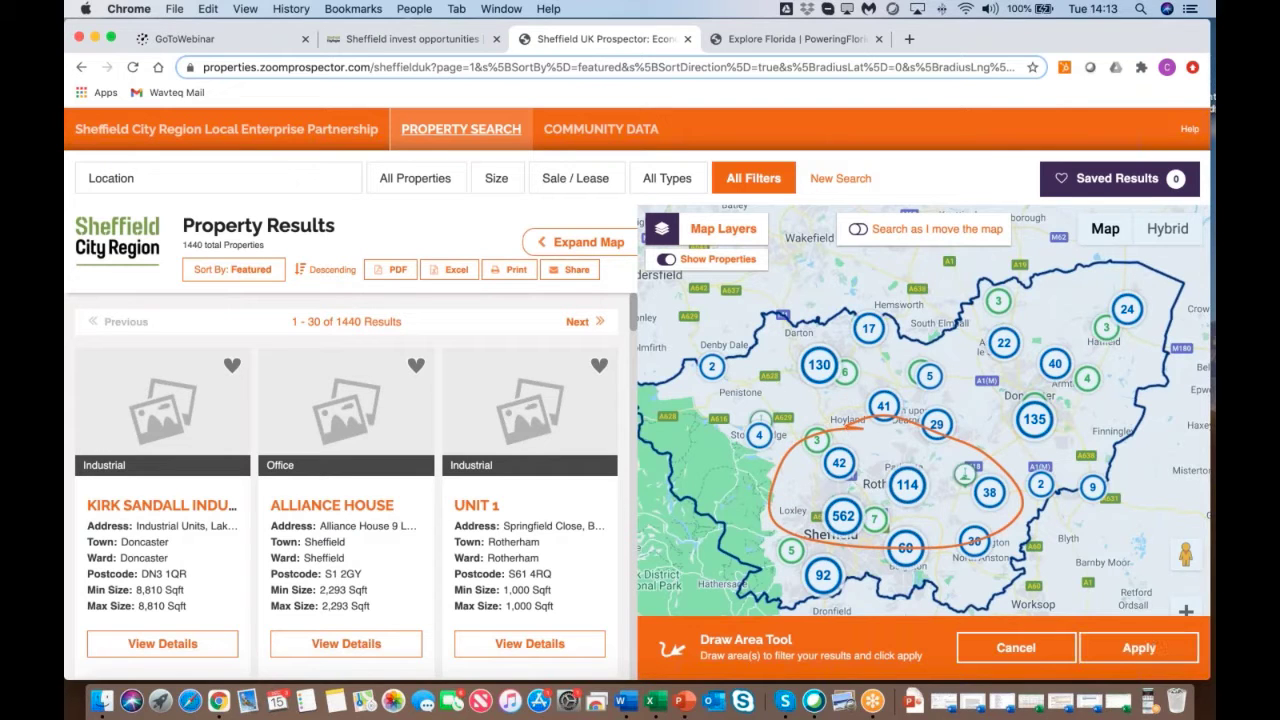
pyautogui.click(1137, 649)
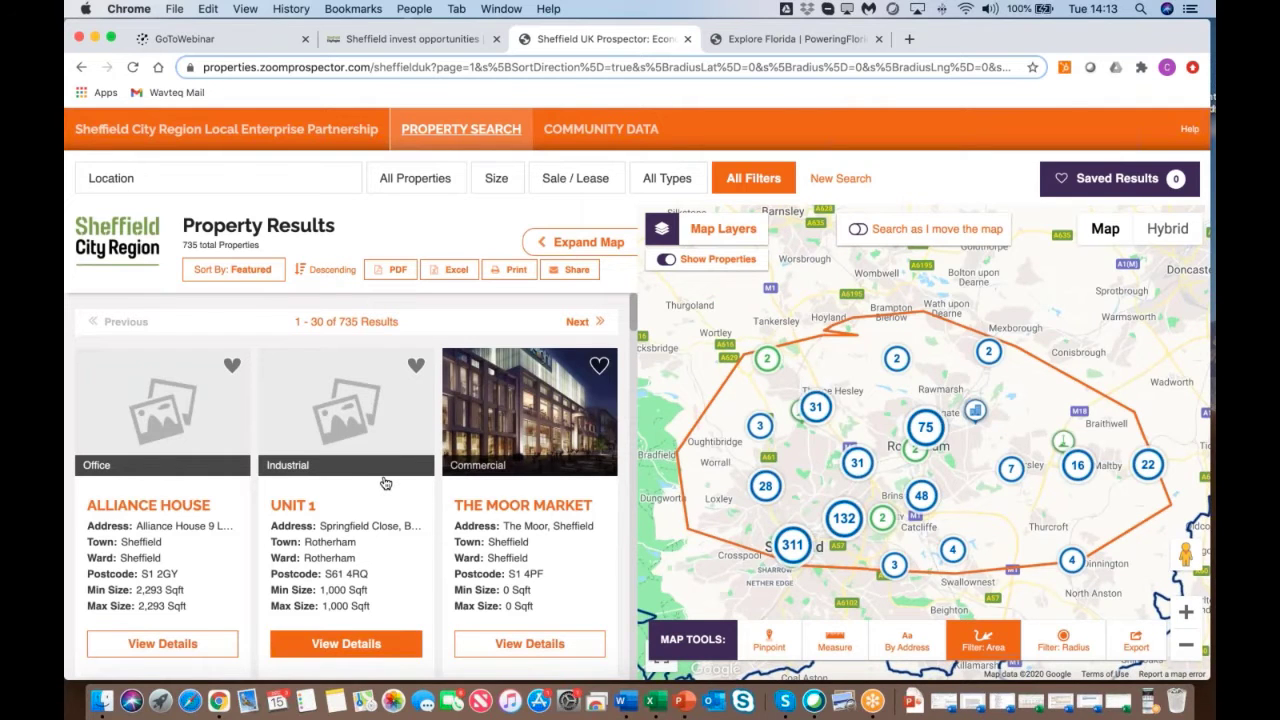
pyautogui.scroll(-5, 385, 483)
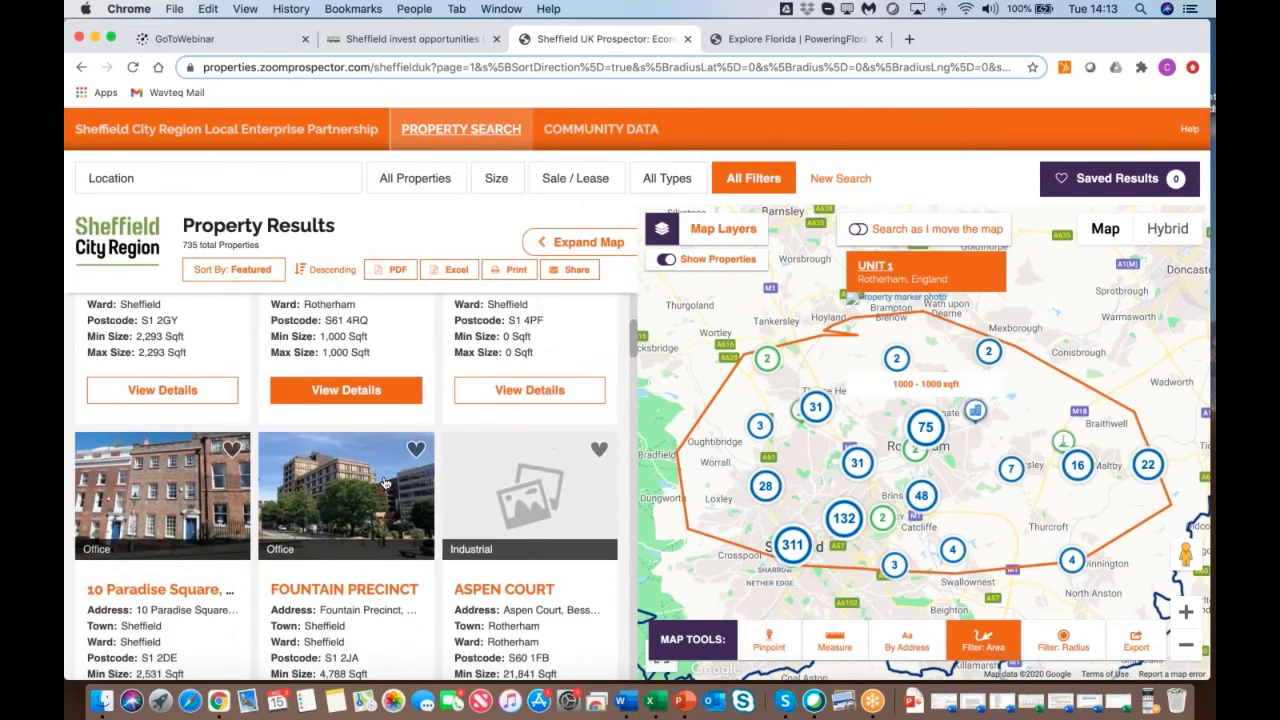
pyautogui.scroll(4, 385, 483)
pyautogui.scroll(1, 385, 483)
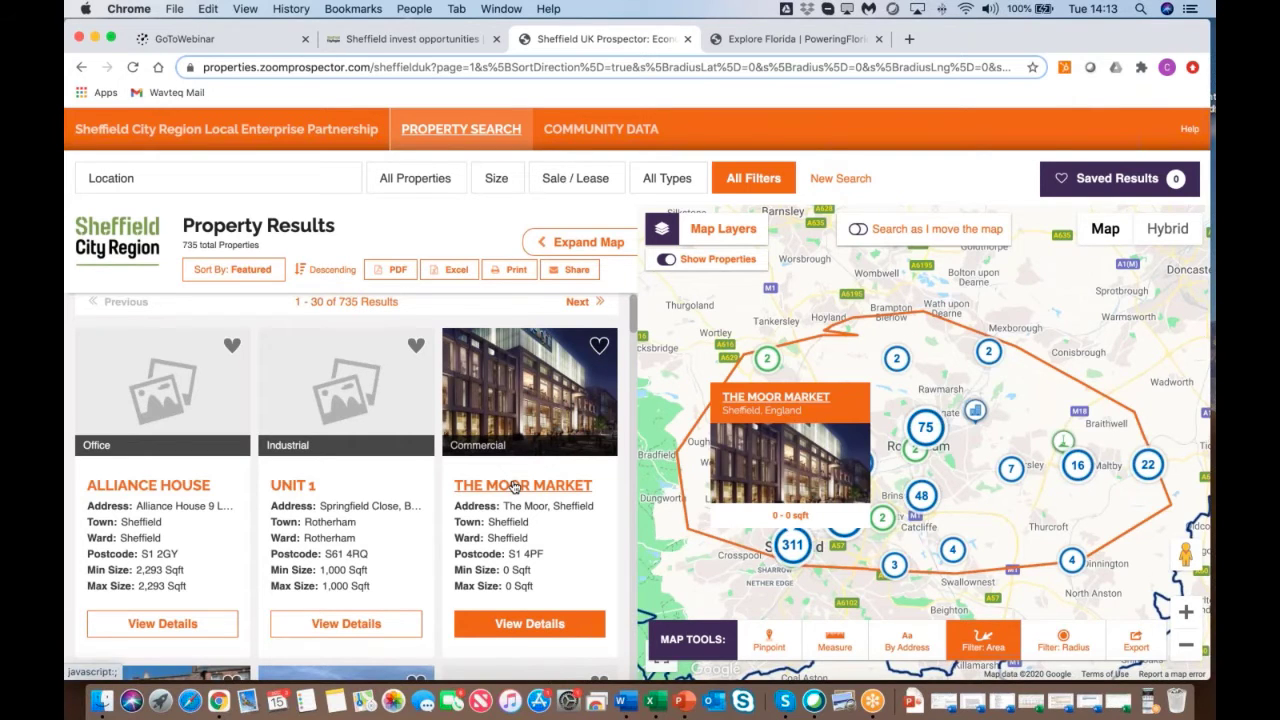
# Step: Browse further through the property results and open the details of the Fountain Precinct office listing
pyautogui.scroll(-5, 357, 527)
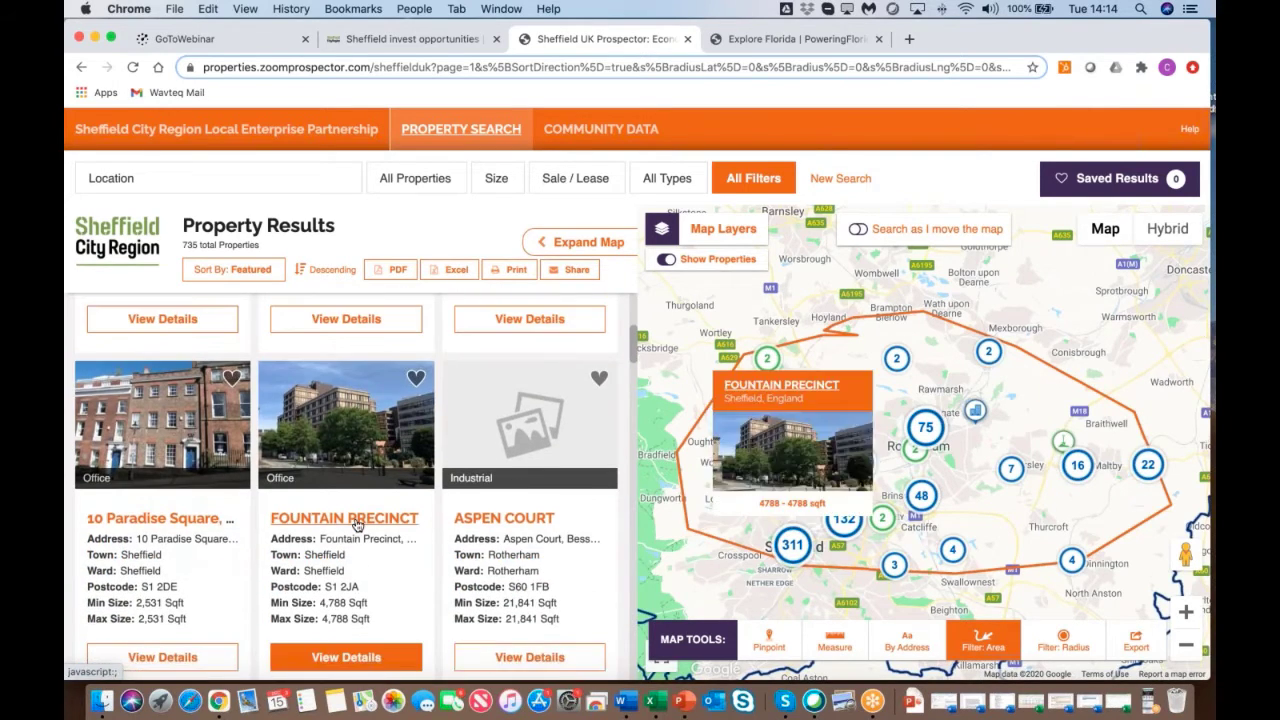
pyautogui.scroll(-2, 357, 527)
pyautogui.moveTo(345, 548)
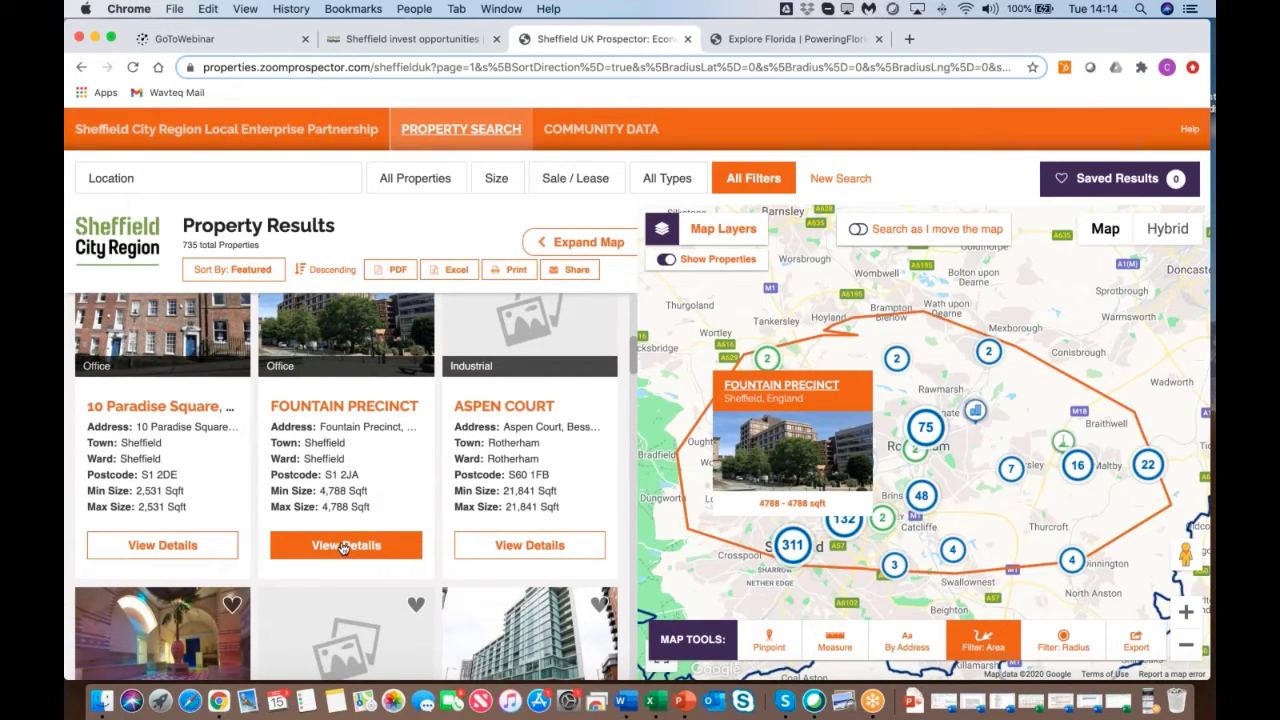
pyautogui.click(345, 547)
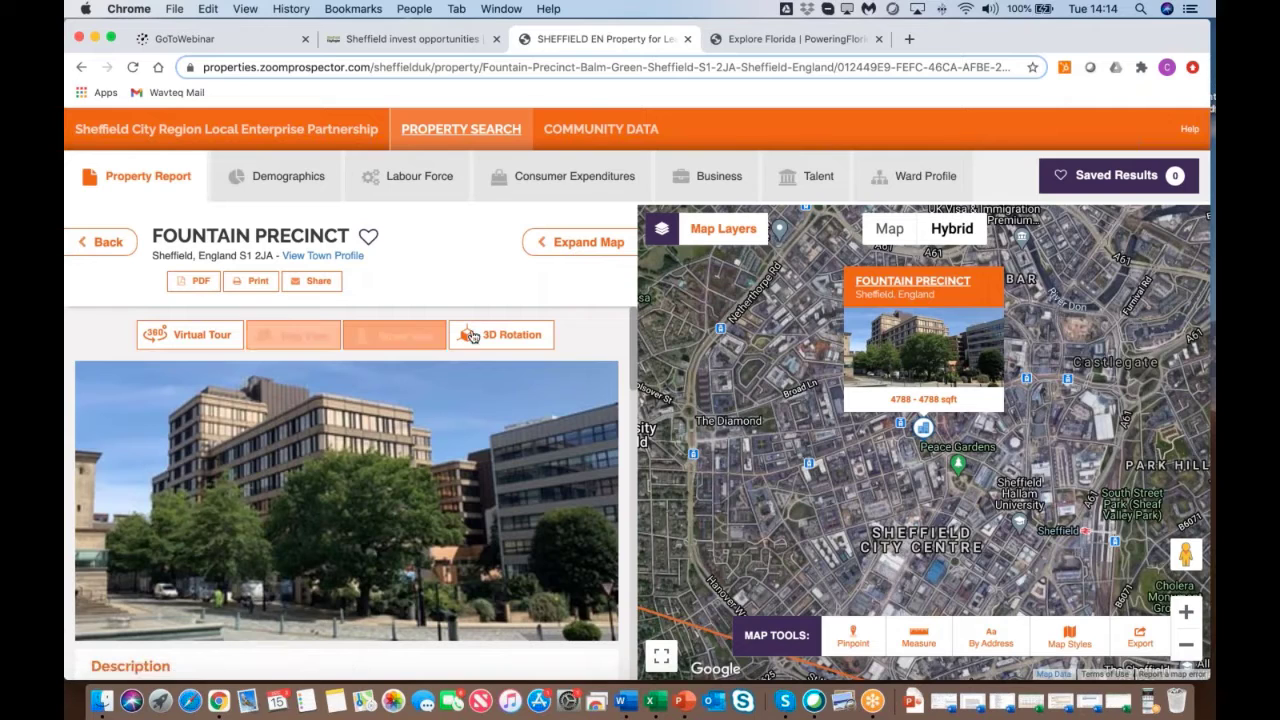
# Step: Examine the Fountain Precinct property report, including its property details, last updated date, availability, building details and contact information
pyautogui.scroll(-5, 449, 416)
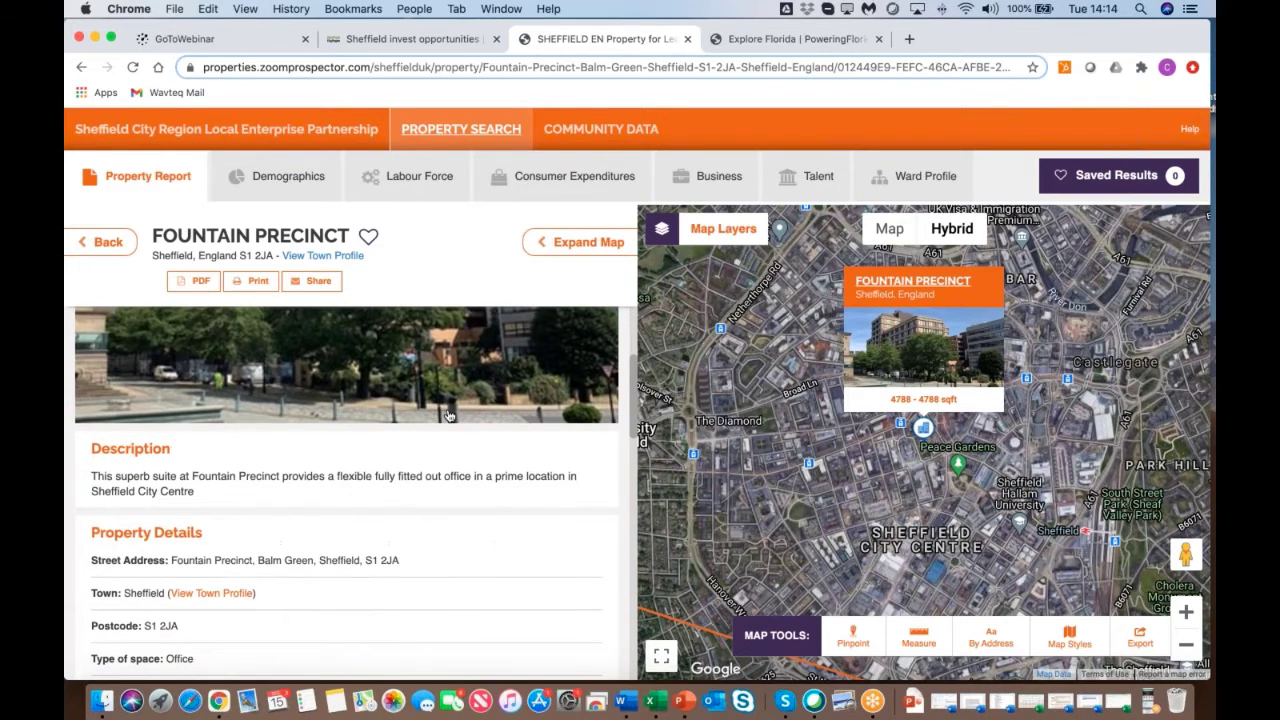
pyautogui.scroll(-3, 449, 416)
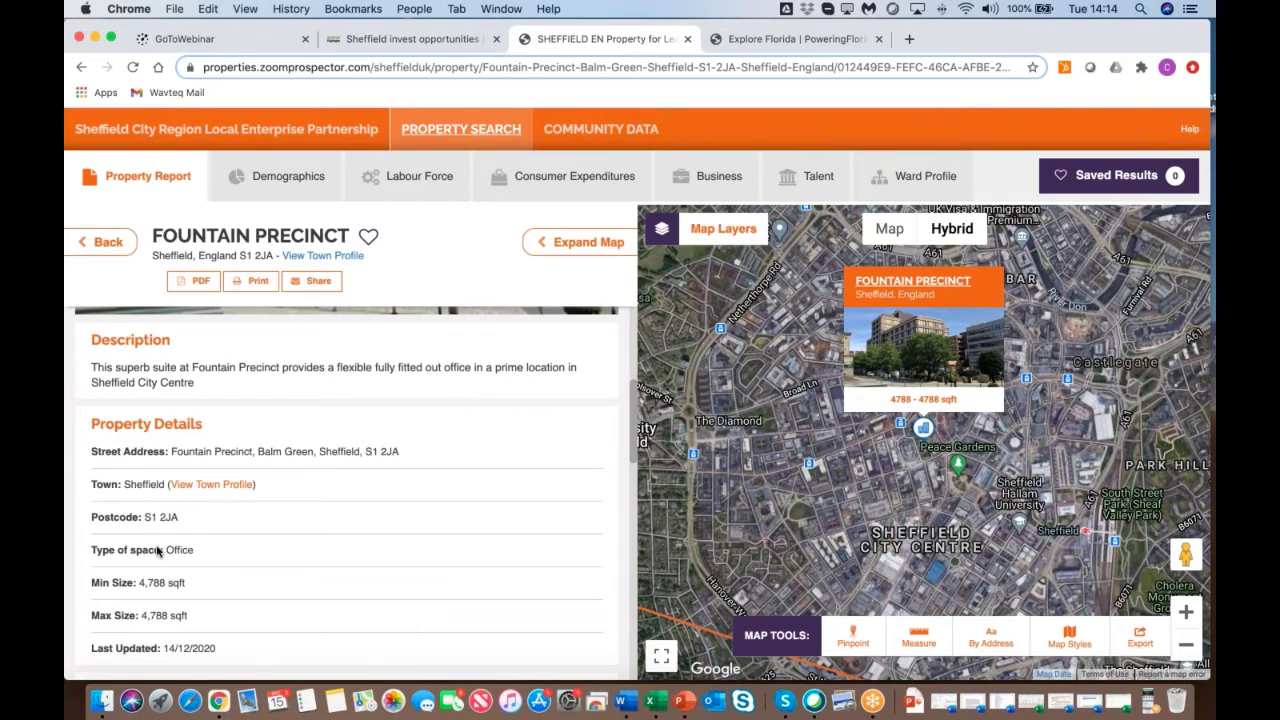
pyautogui.scroll(-1, 157, 550)
pyautogui.moveTo(165, 609); pyautogui.dragTo(216, 609)
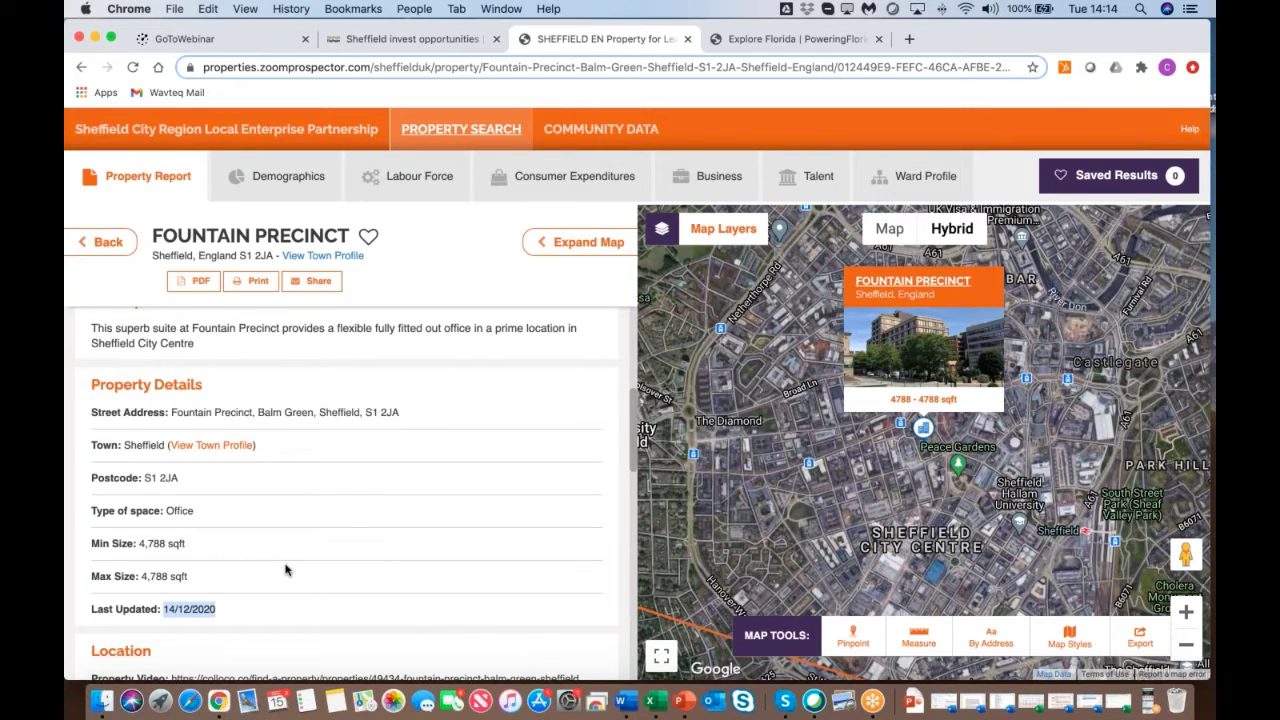
pyautogui.scroll(-5, 285, 570)
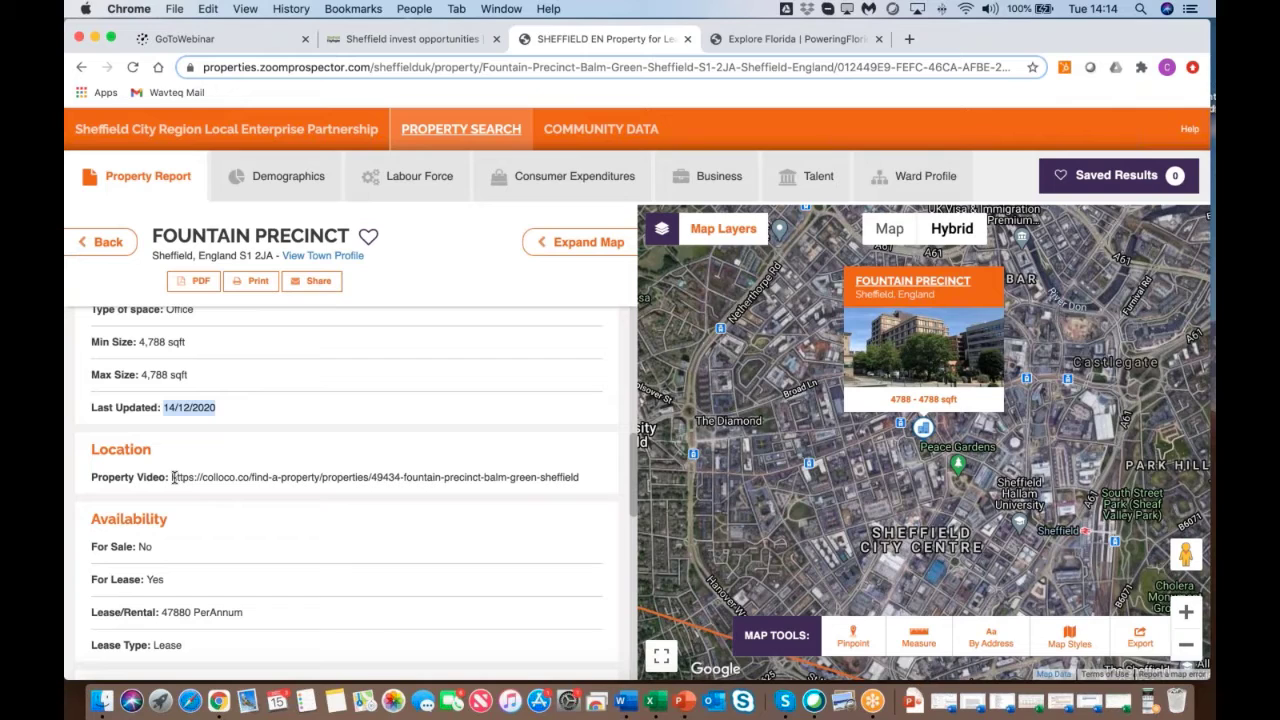
pyautogui.scroll(-3, 172, 477)
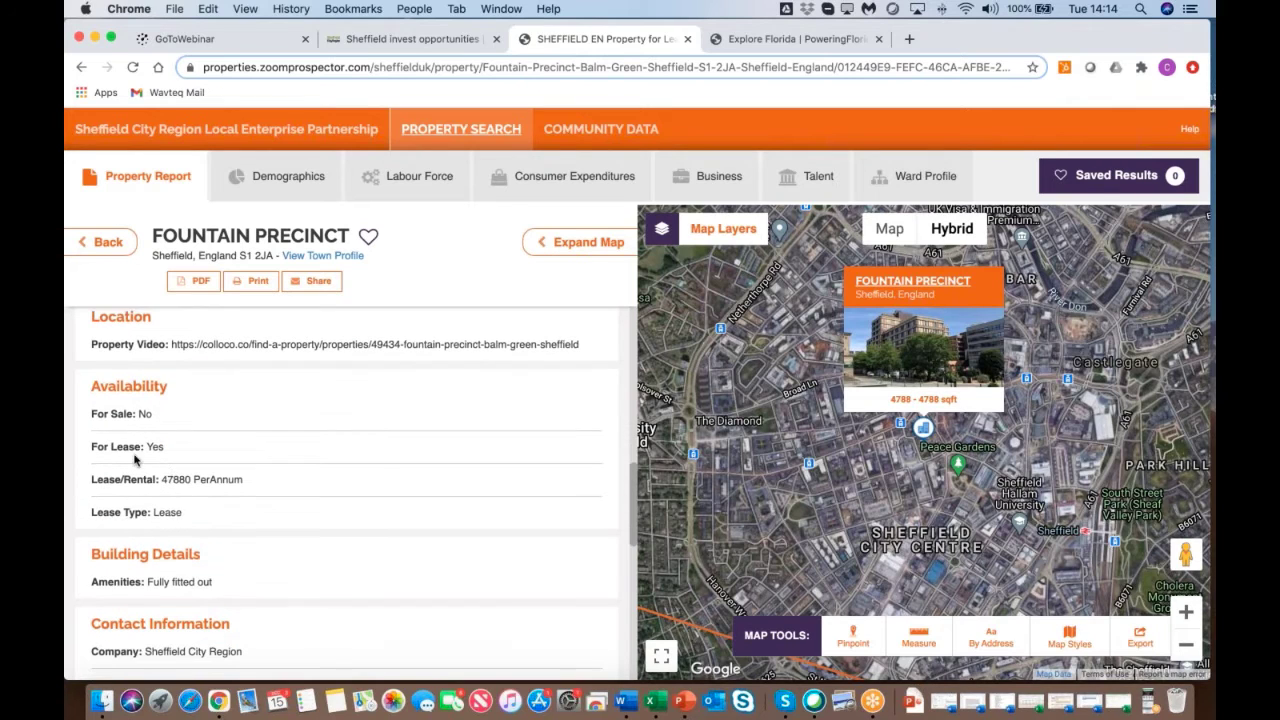
pyautogui.scroll(-1, 202, 455)
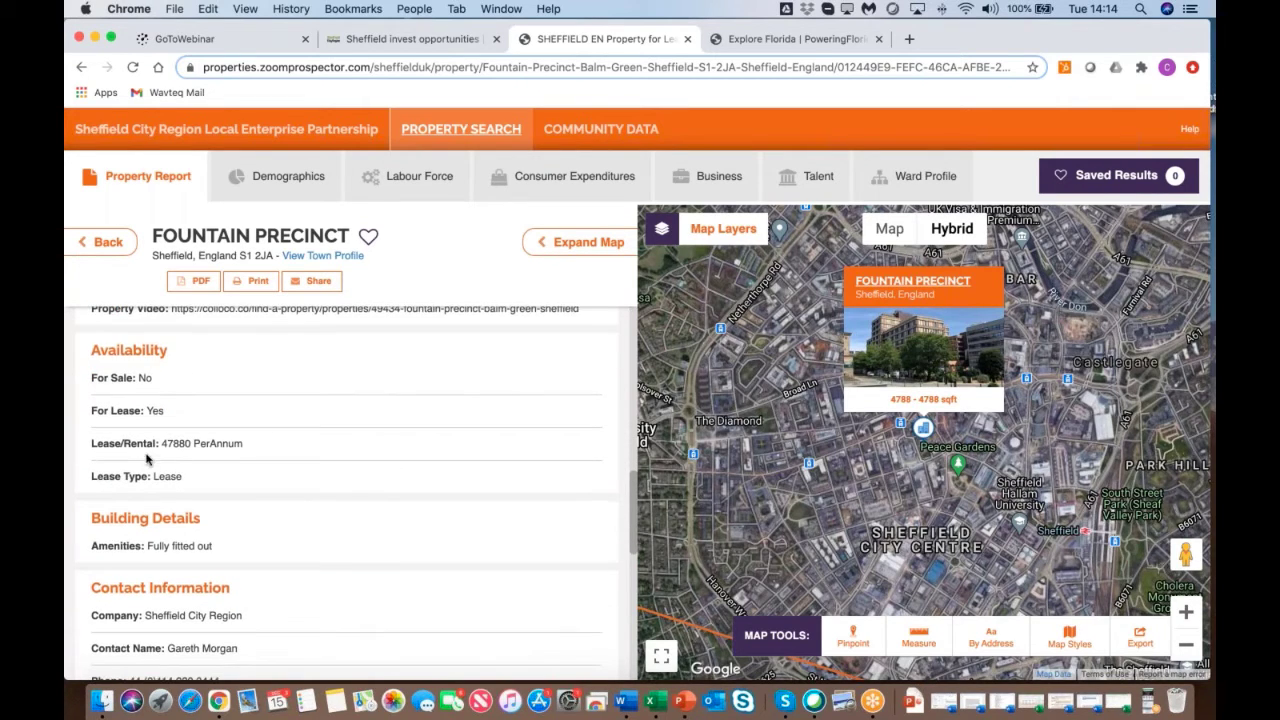
pyautogui.scroll(-4, 240, 450)
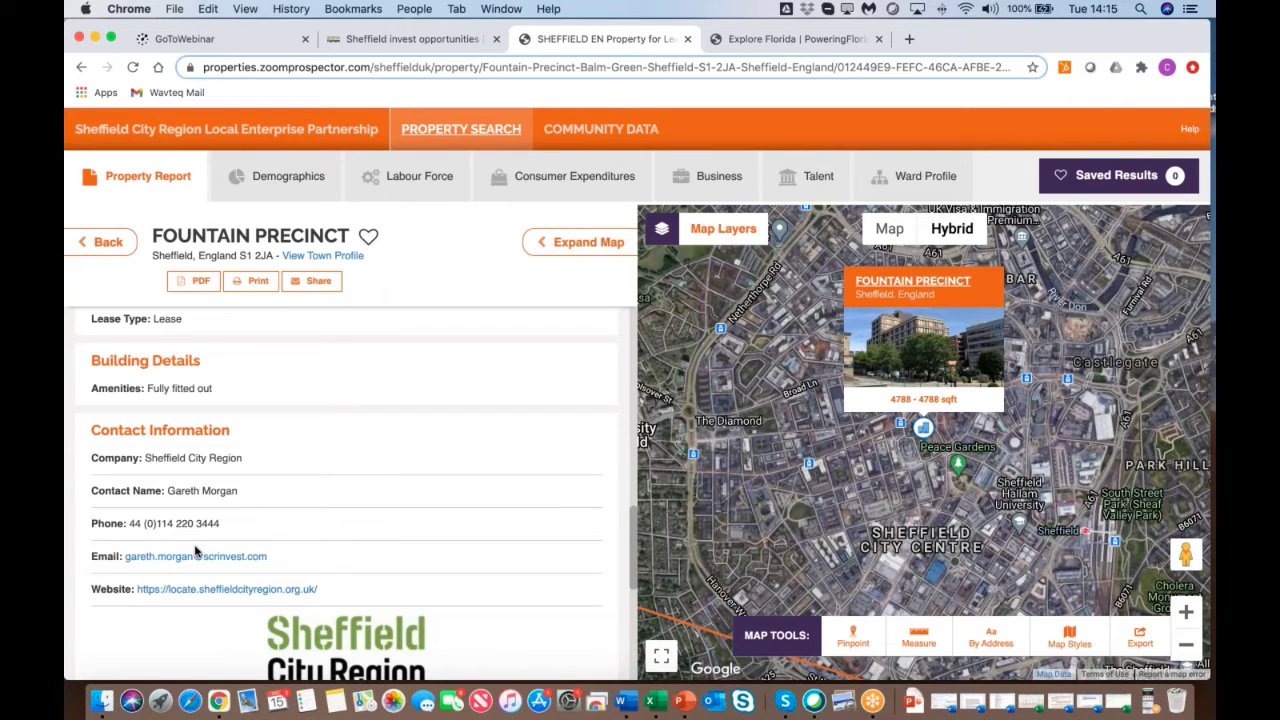
pyautogui.scroll(3, 337, 450)
pyautogui.scroll(5, 337, 450)
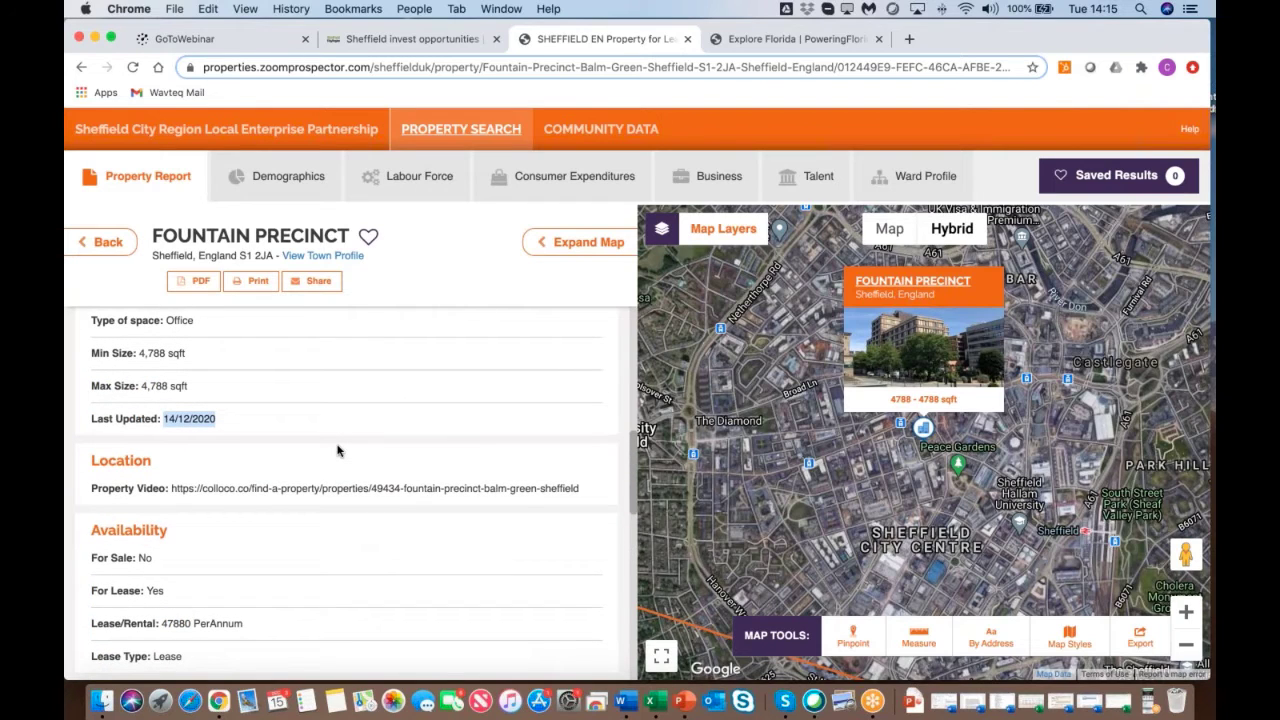
# Step: Adjust the computer's sound volume and return to the start of the Fountain Precinct property report
pyautogui.press('XF86AudioLowerVolume')
pyautogui.press('XF86AudioLowerVolume')
pyautogui.press('XF86AudioLowerVolume')
pyautogui.press('XF86AudioLowerVolume')
pyautogui.press('XF86AudioRaiseVolume')
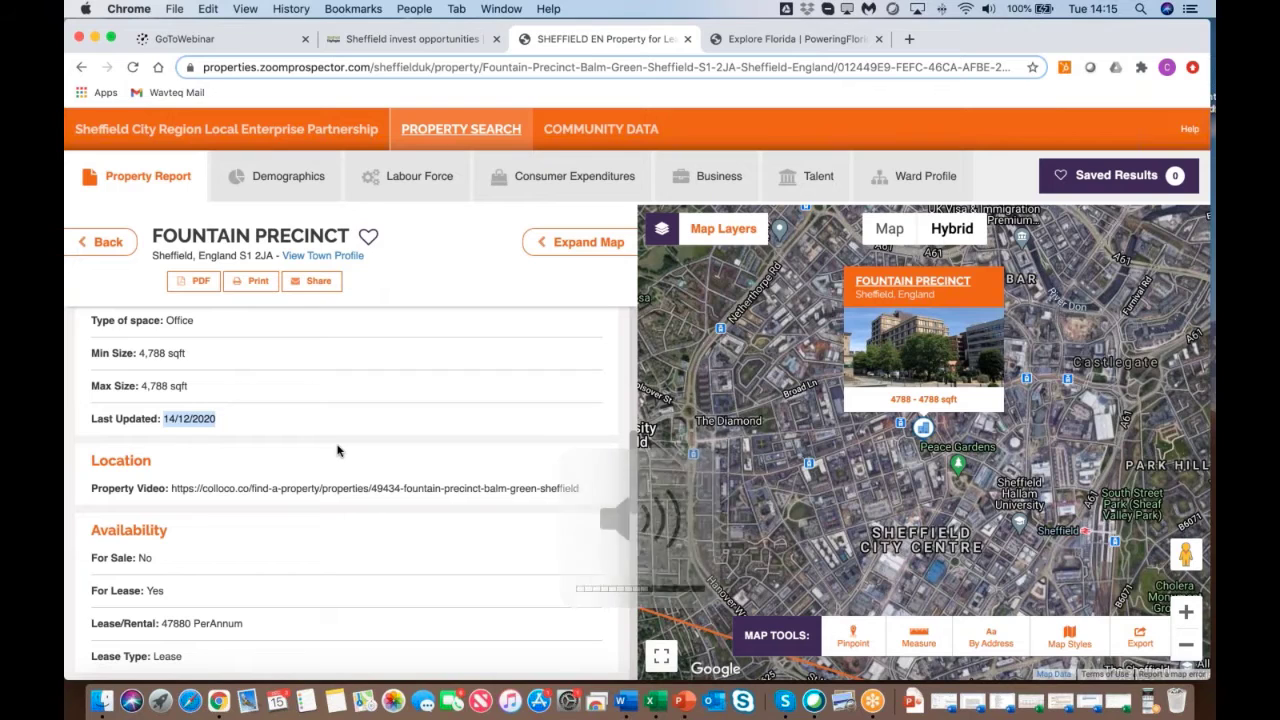
pyautogui.scroll(7, 337, 450)
pyautogui.scroll(5, 337, 450)
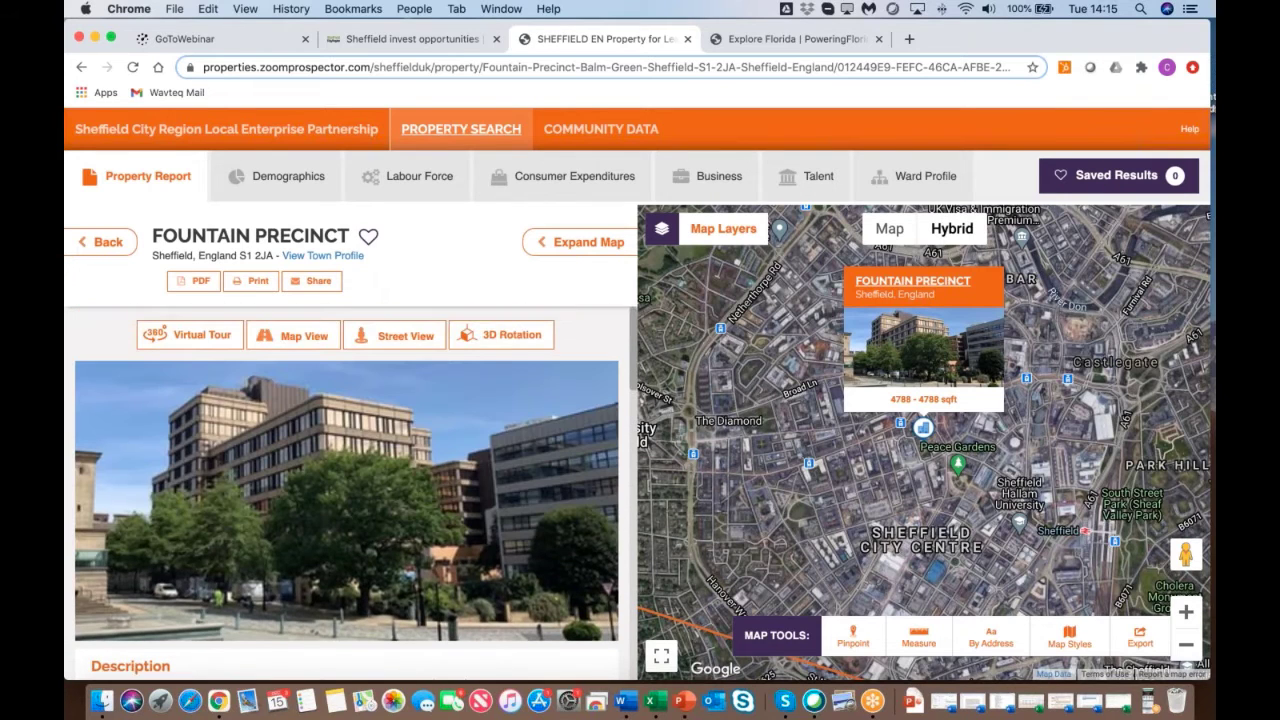
pyautogui.press('XF86AudioRaiseVolume')
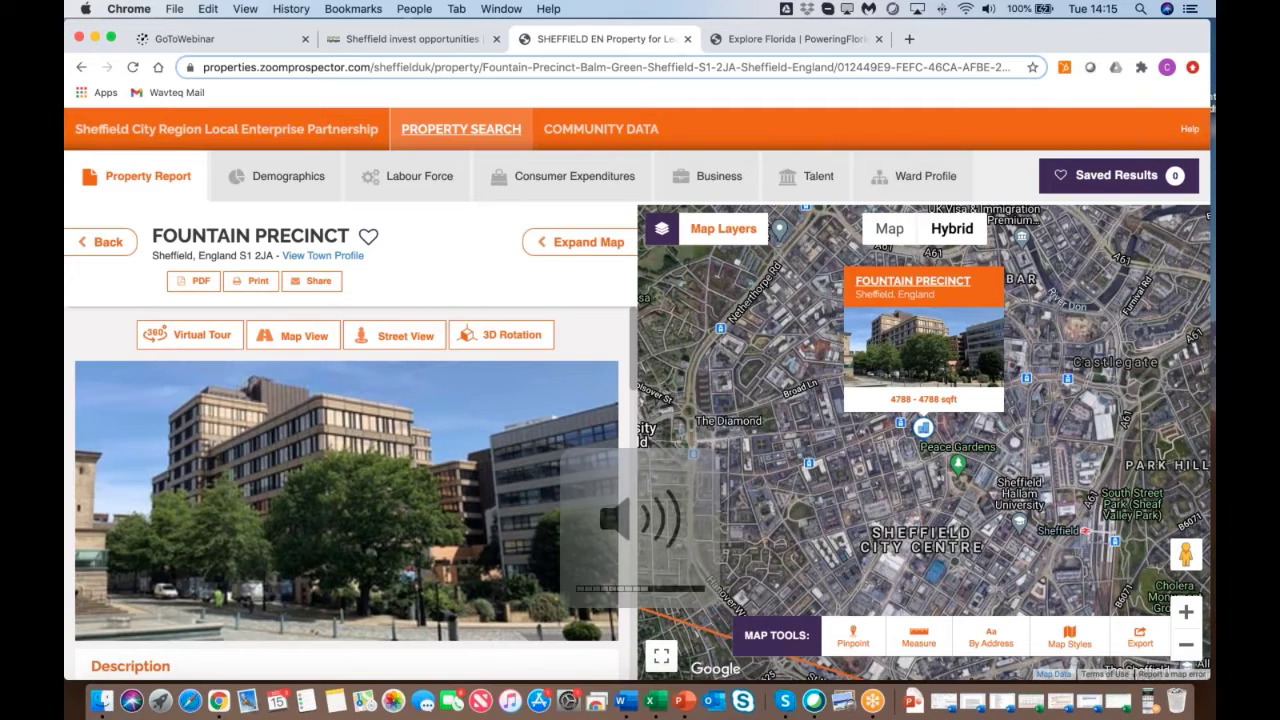
pyautogui.press('XF86AudioRaiseVolume')
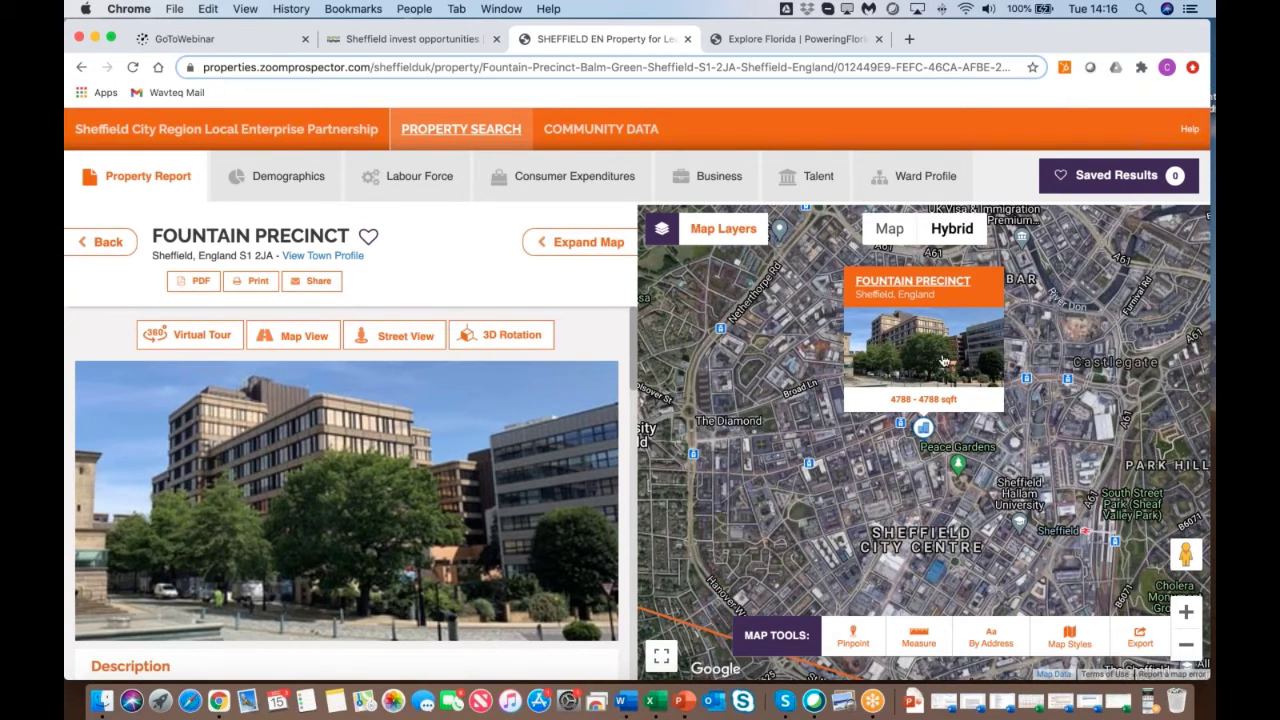
# Step: Show the Internet Download Speeds layer on the property map, examine its coverage around the site, and hide it
pyautogui.click(697, 234)
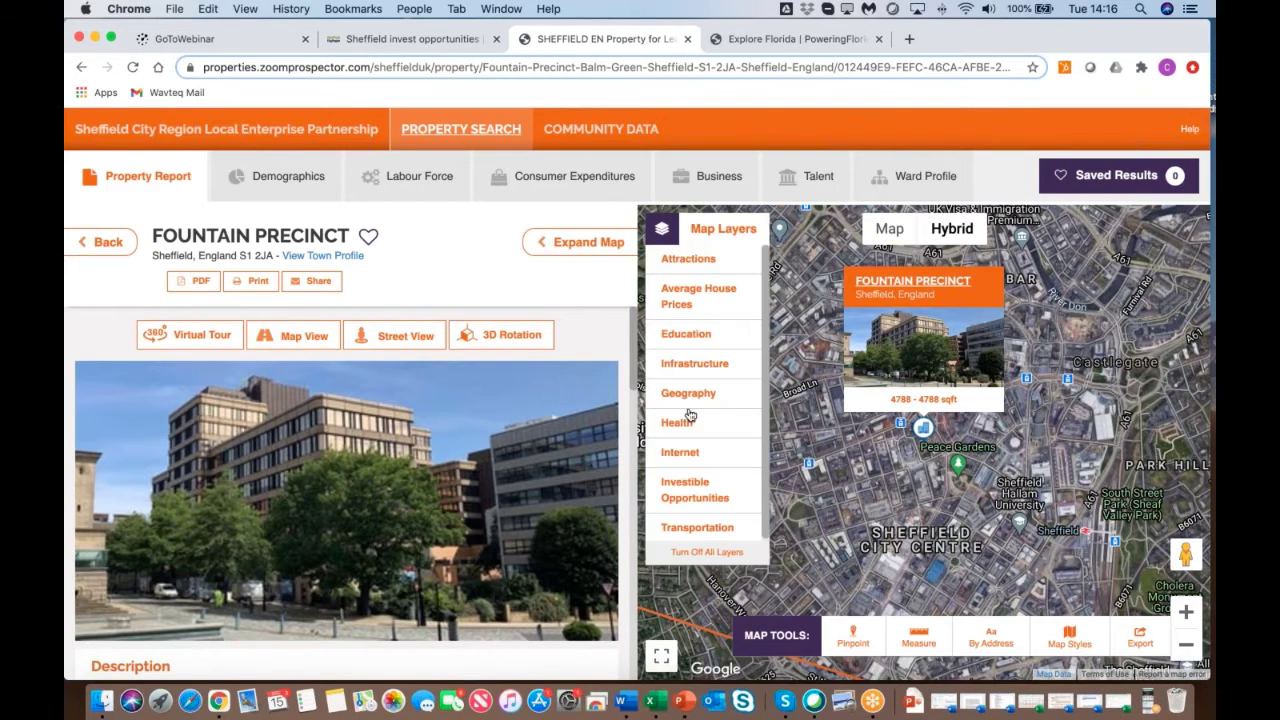
pyautogui.click(679, 454)
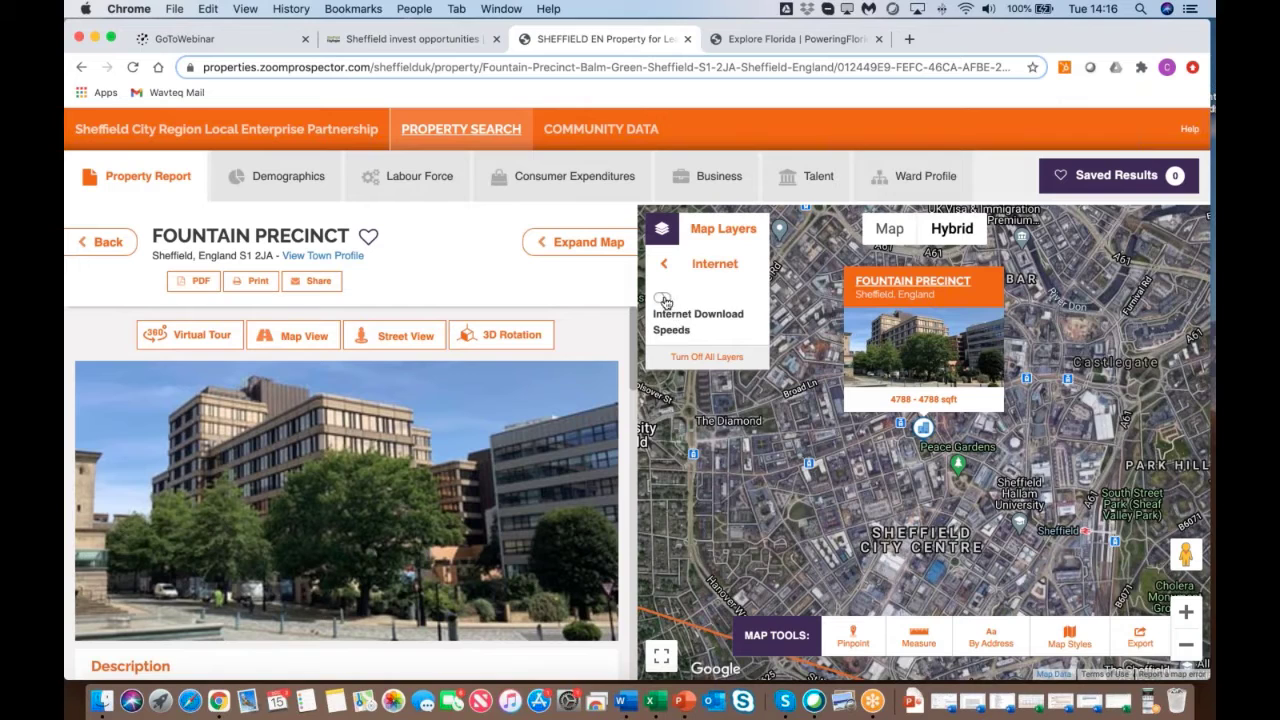
pyautogui.click(663, 298)
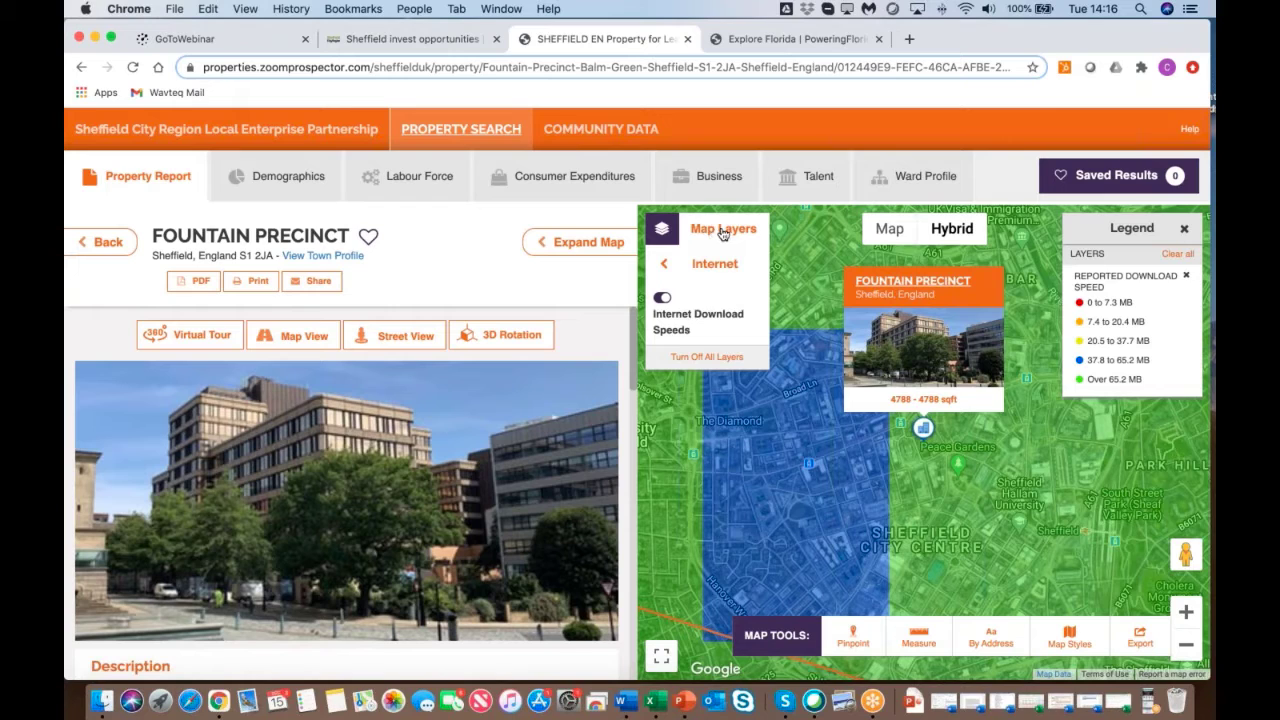
pyautogui.click(661, 298)
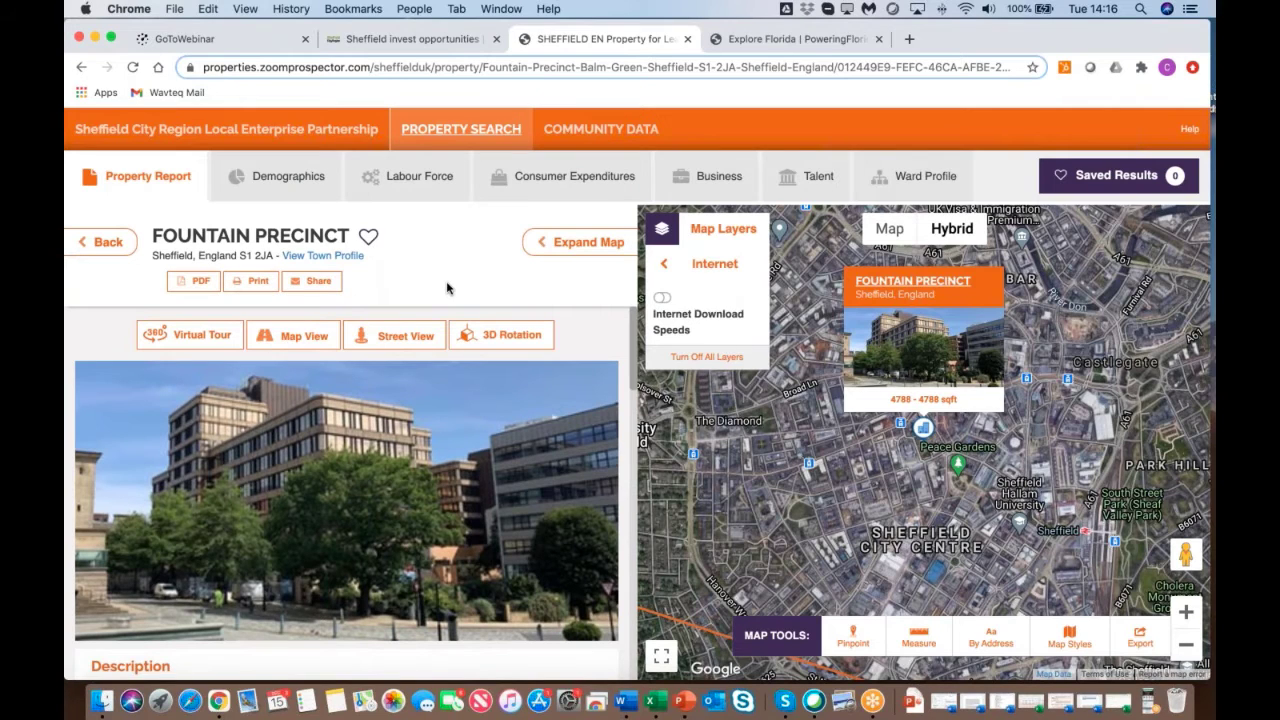
# Step: Open the property's Consumer Expenditures data and map the households in the £40,000-£60,000 income bracket
pyautogui.click(548, 182)
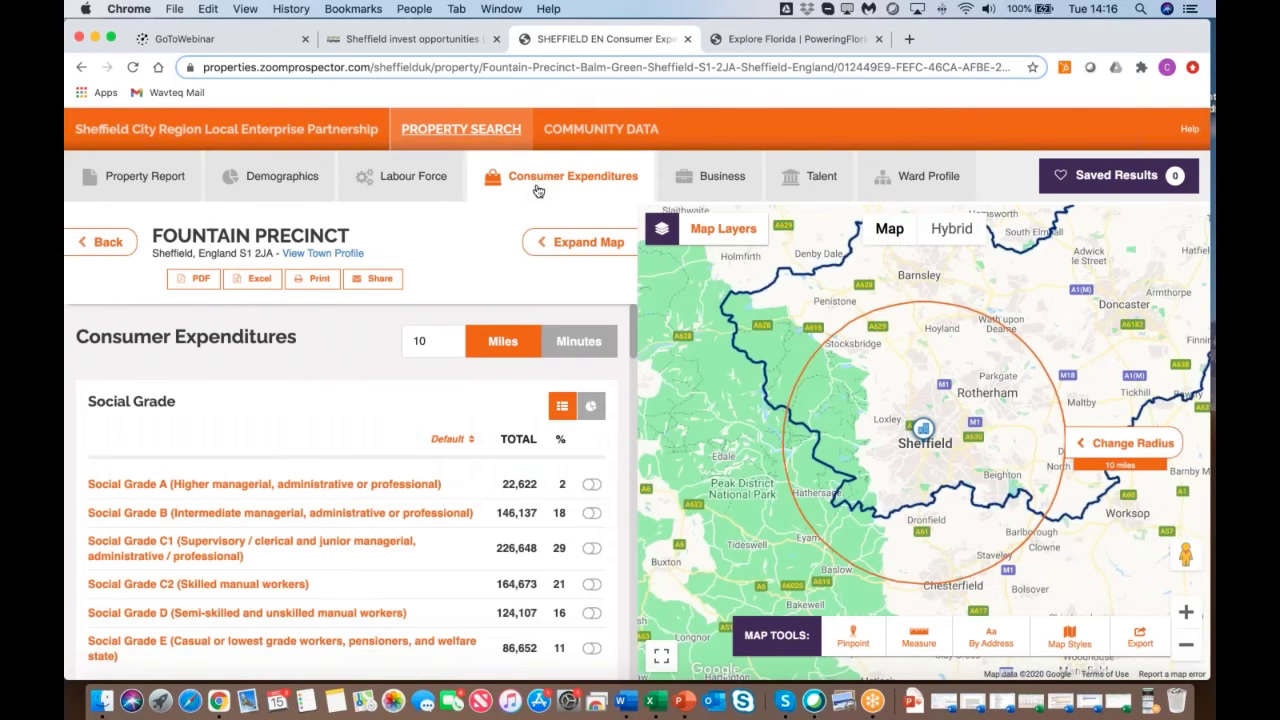
pyautogui.scroll(-5, 350, 490)
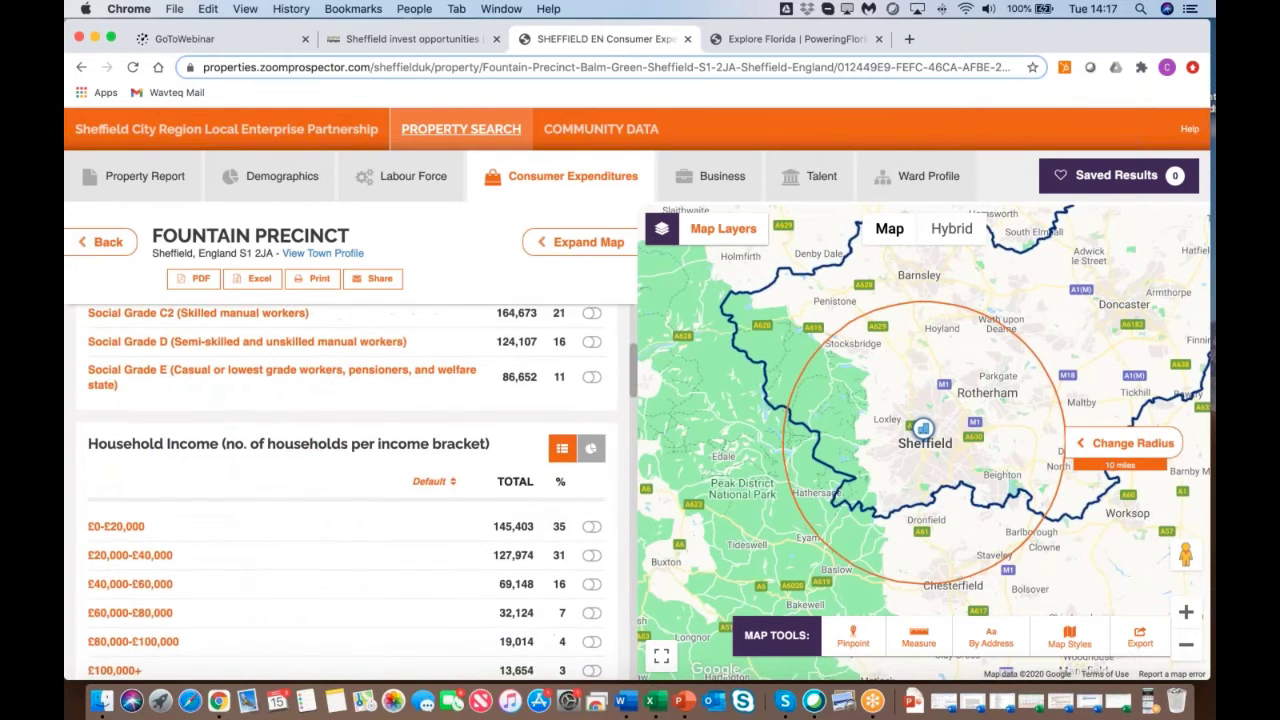
pyautogui.scroll(-2, 345, 490)
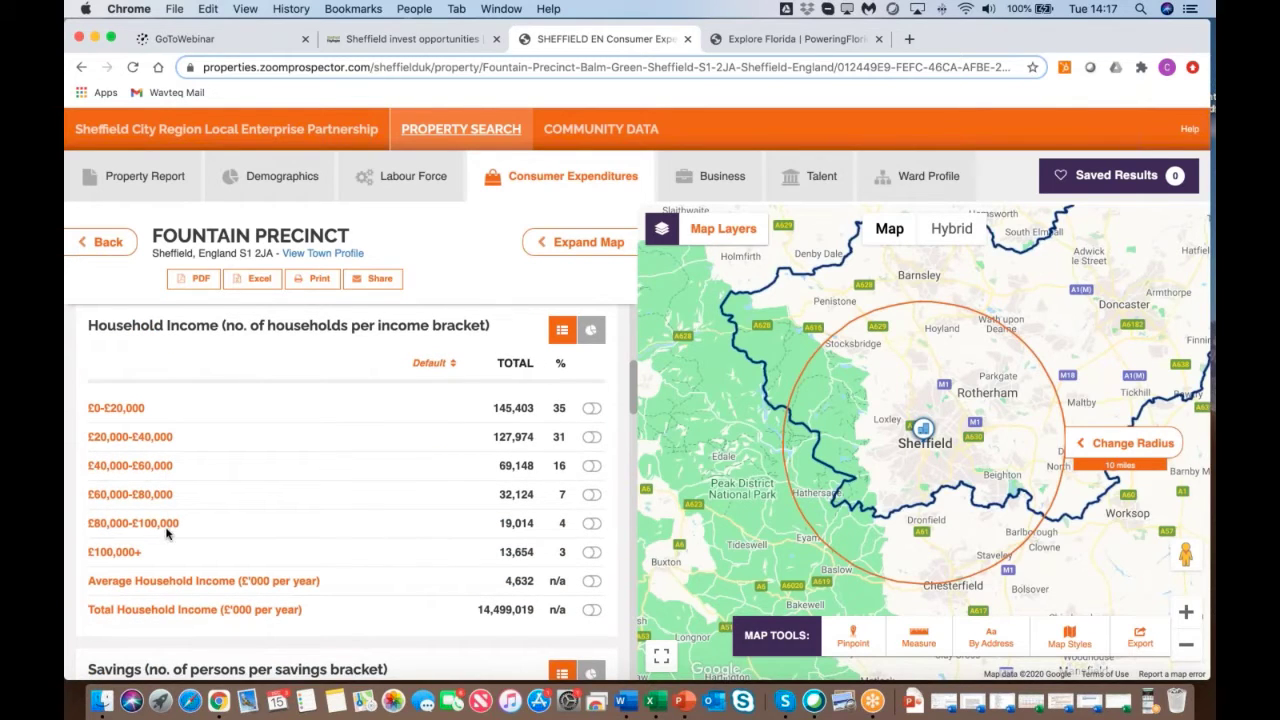
pyautogui.click(592, 466)
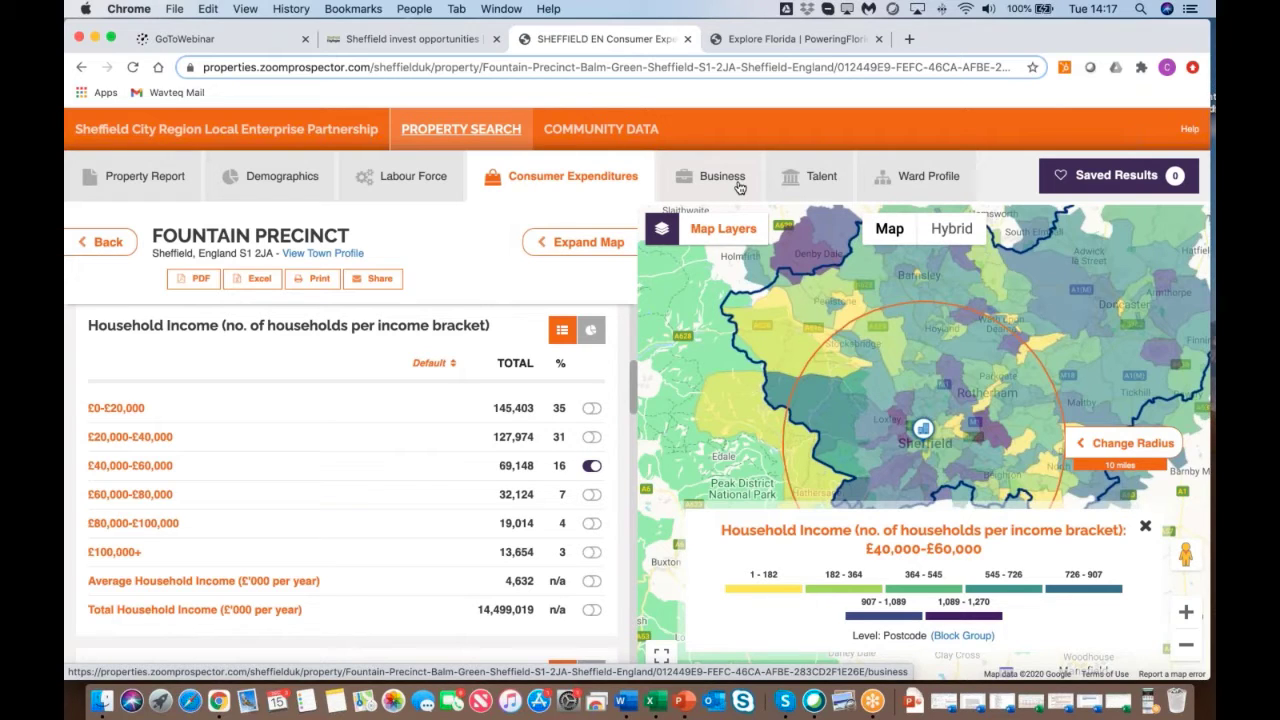
# Step: Add the Hospitals and Power Stations layers to the household income map
pyautogui.click(702, 231)
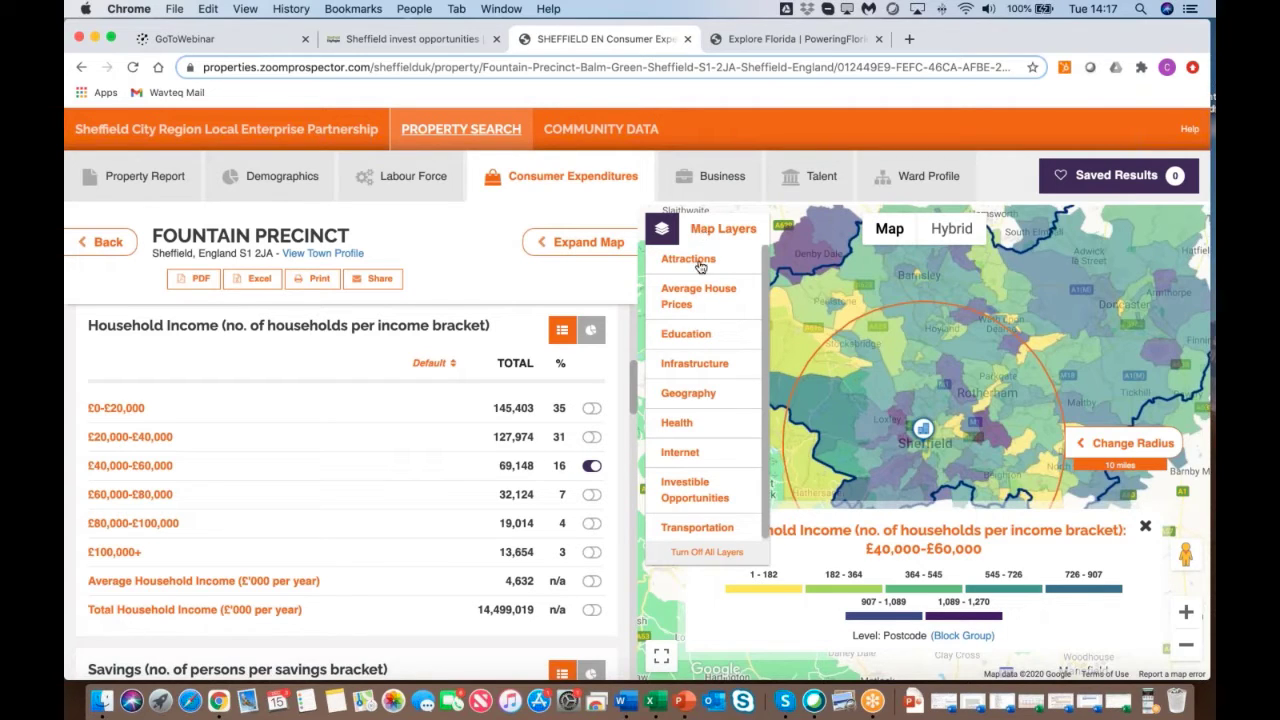
pyautogui.click(678, 424)
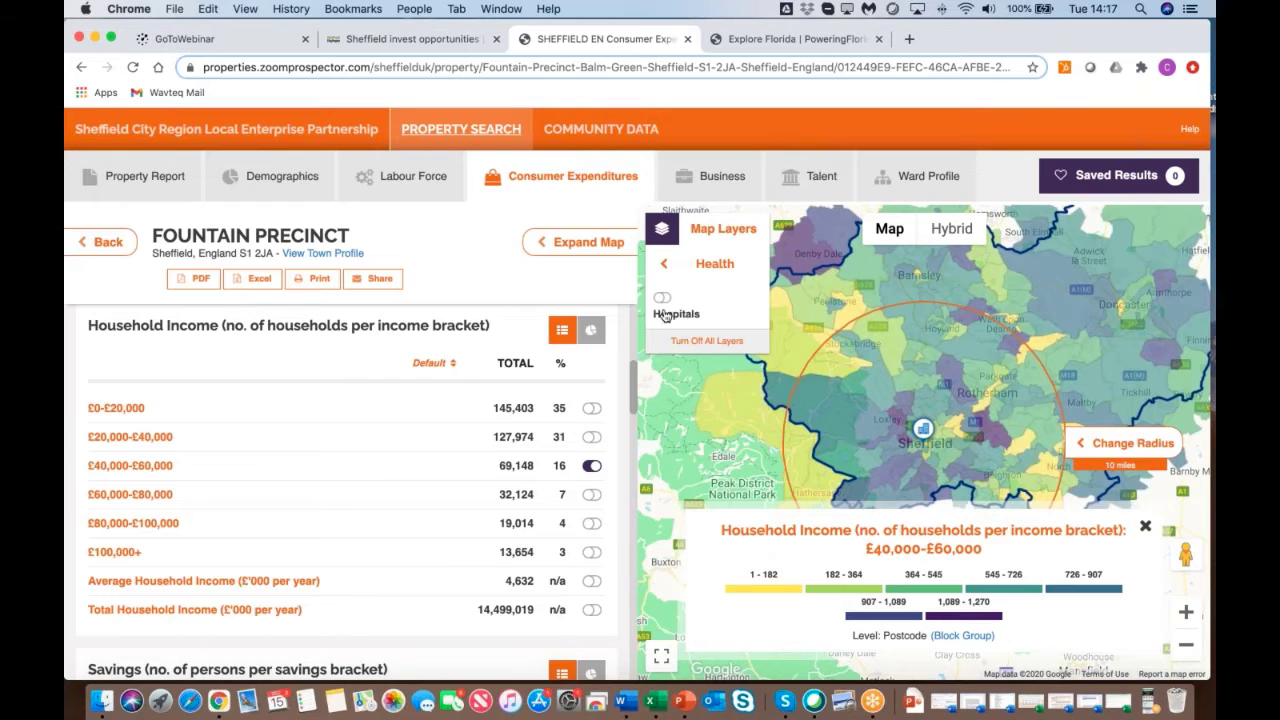
pyautogui.click(663, 300)
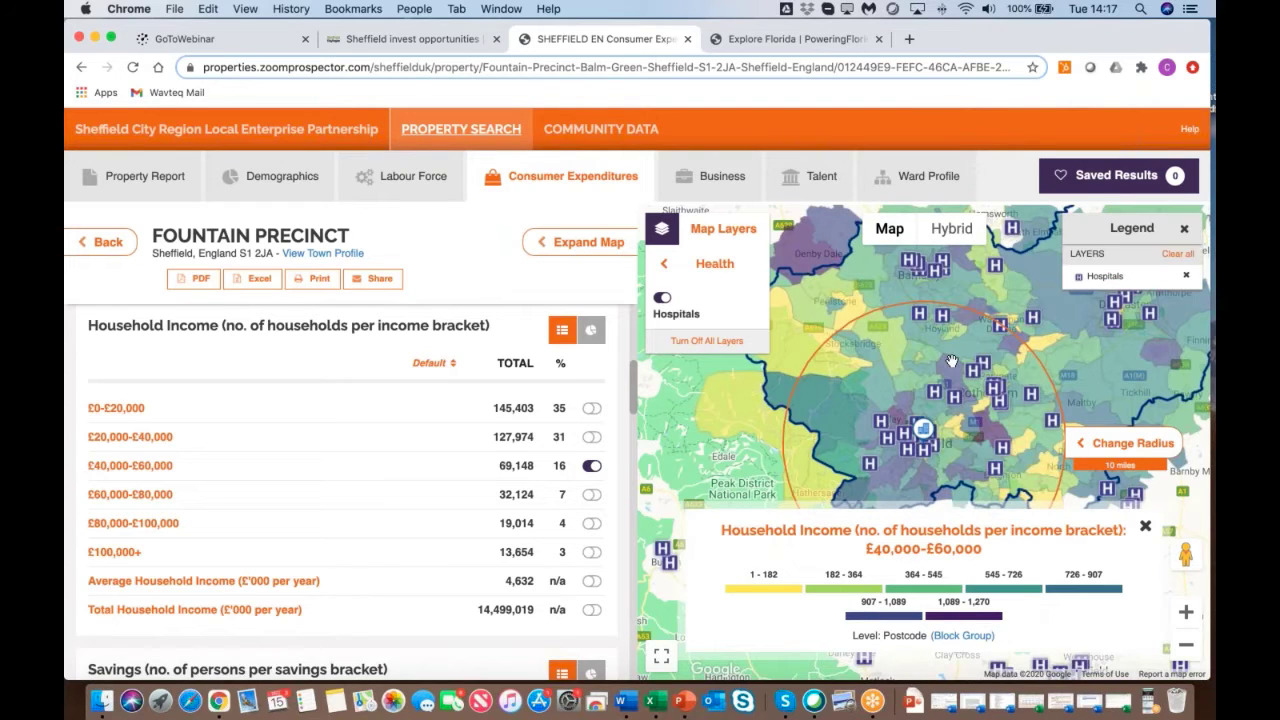
pyautogui.click(661, 238)
pyautogui.click(706, 233)
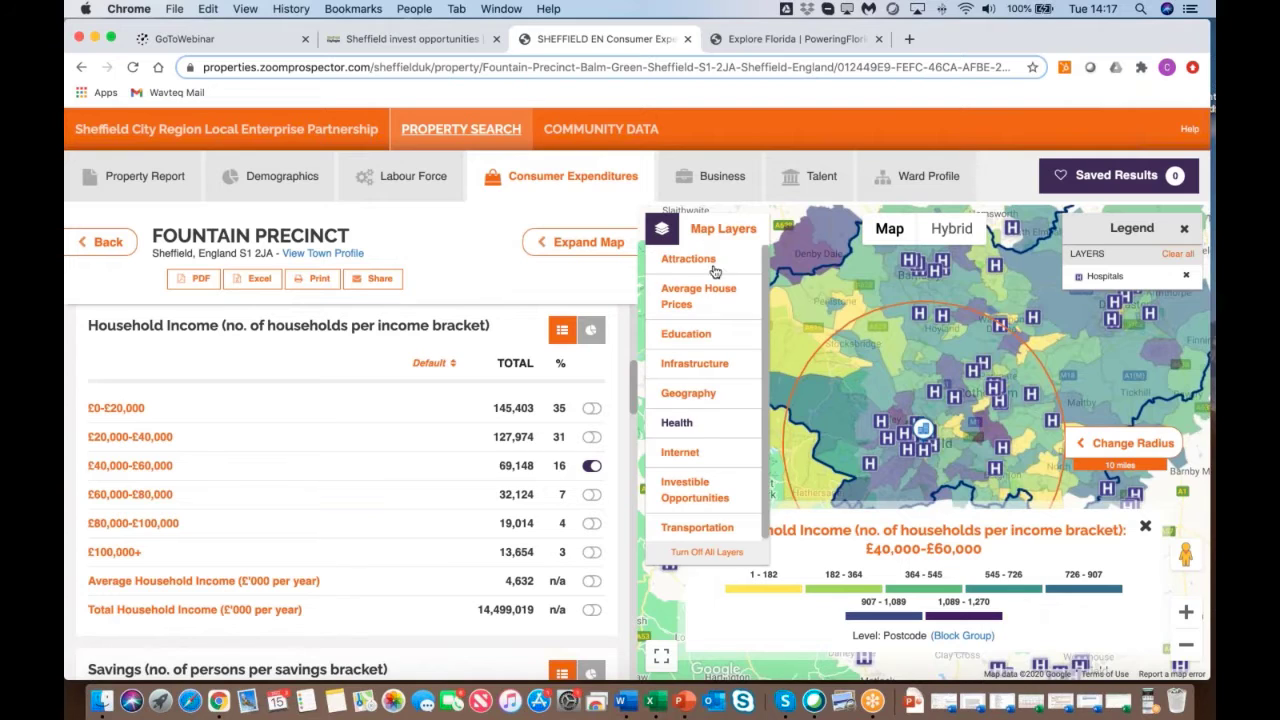
pyautogui.click(700, 363)
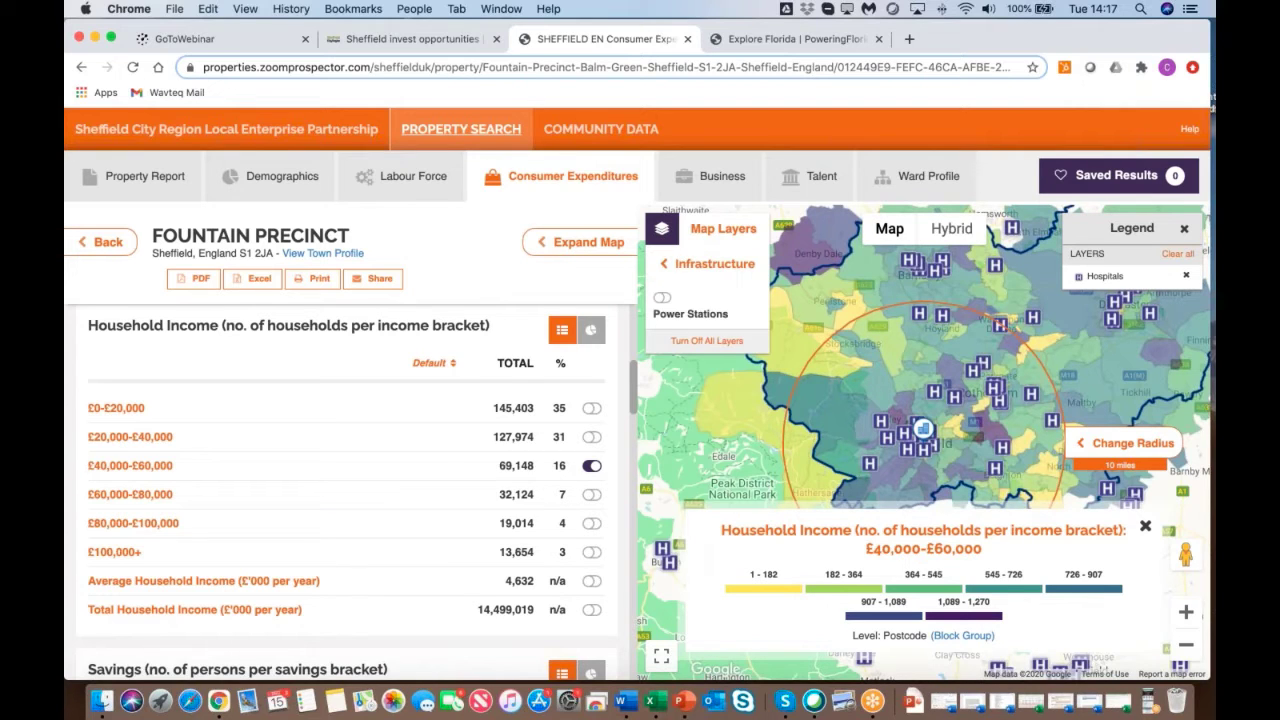
pyautogui.click(662, 298)
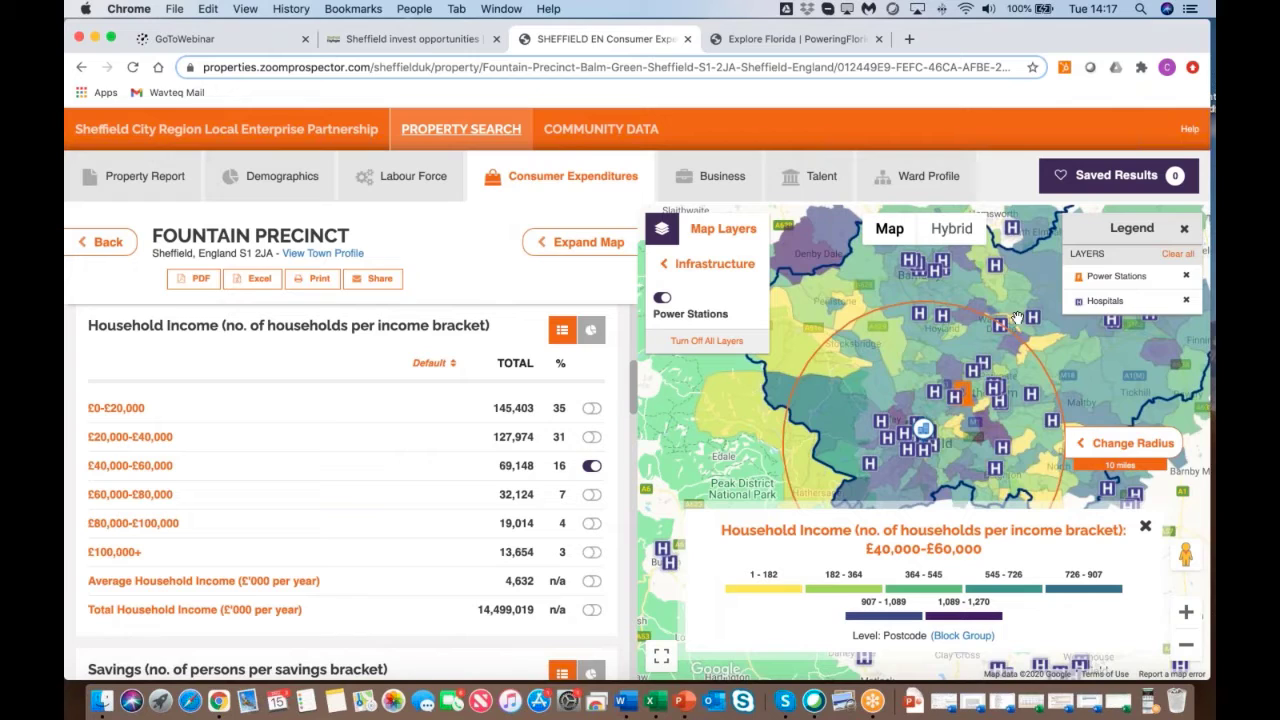
pyautogui.click(1120, 444)
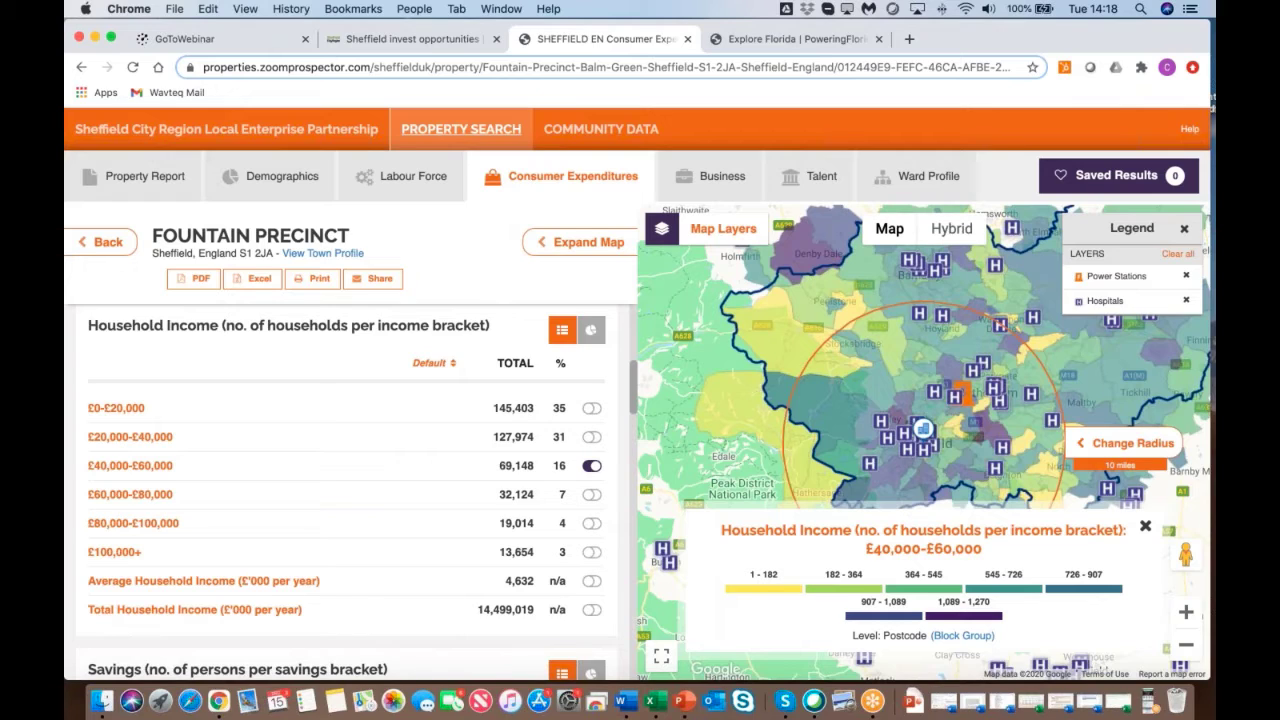
# Step: Open the property's Business data, plot the Manufacturing businesses on the map, and expand that sector's subcategories
pyautogui.click(707, 180)
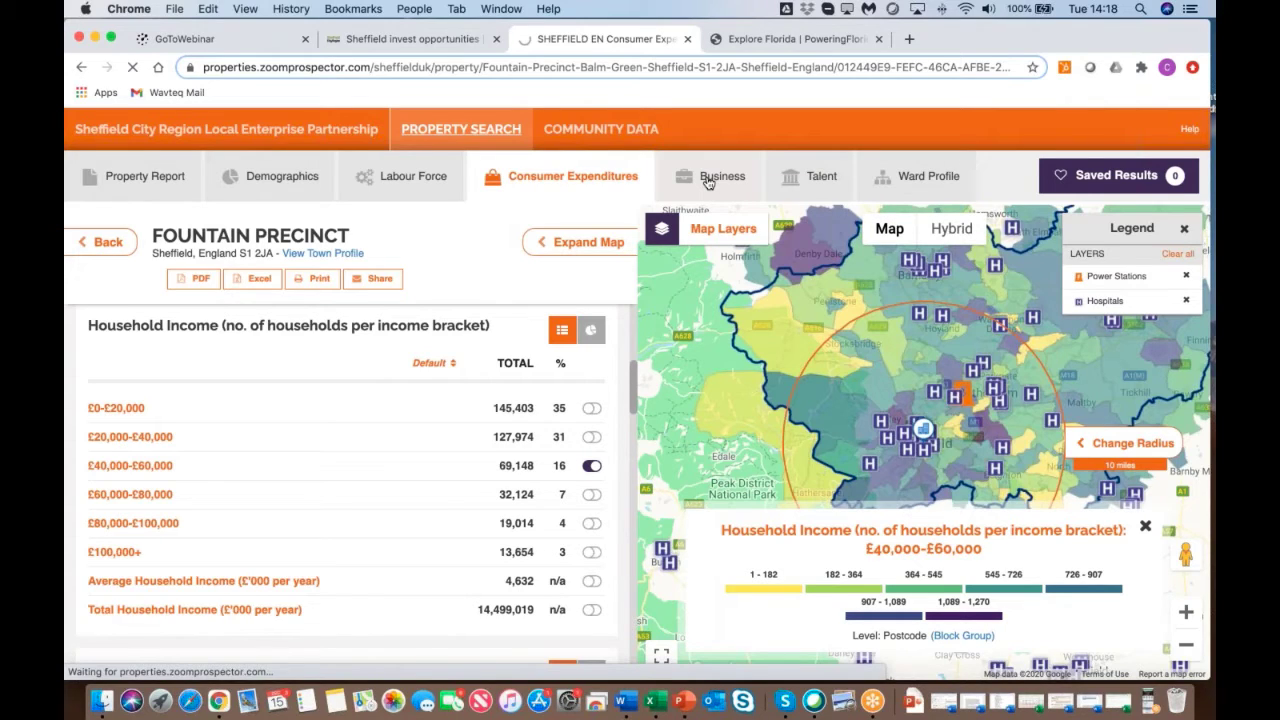
pyautogui.click(706, 180)
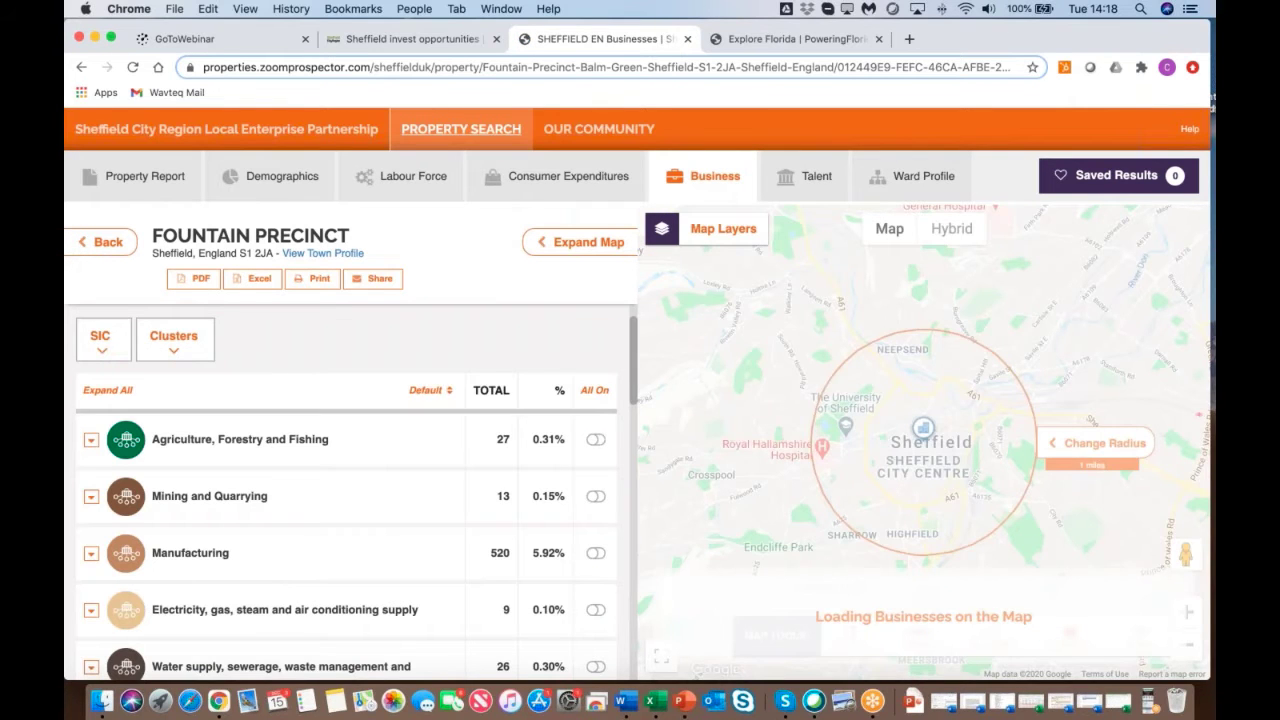
pyautogui.scroll(-3, 371, 488)
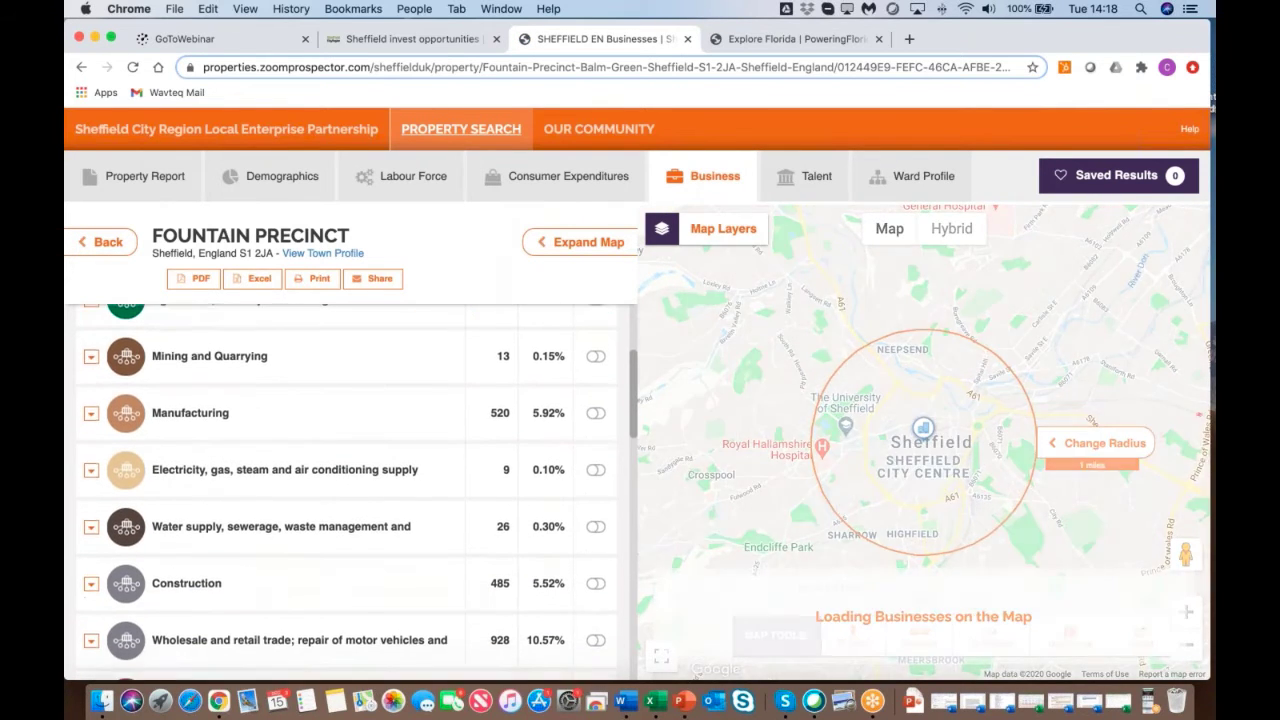
pyautogui.click(595, 413)
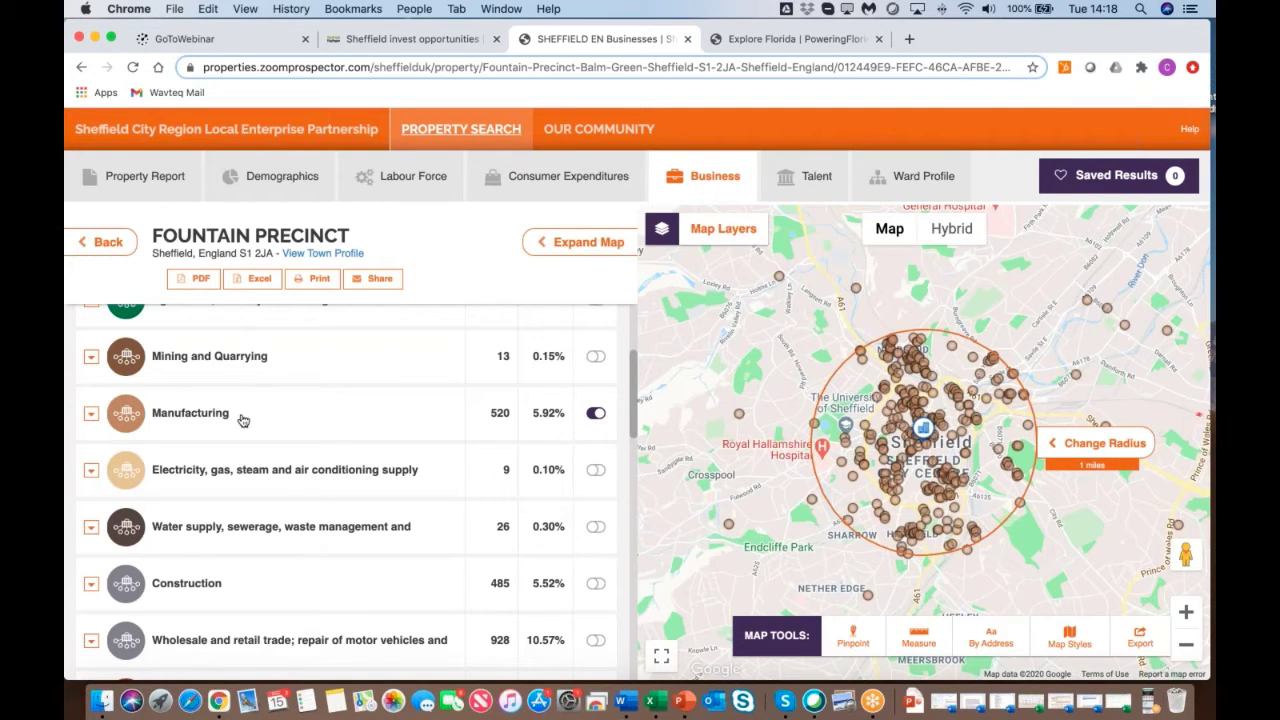
pyautogui.click(90, 414)
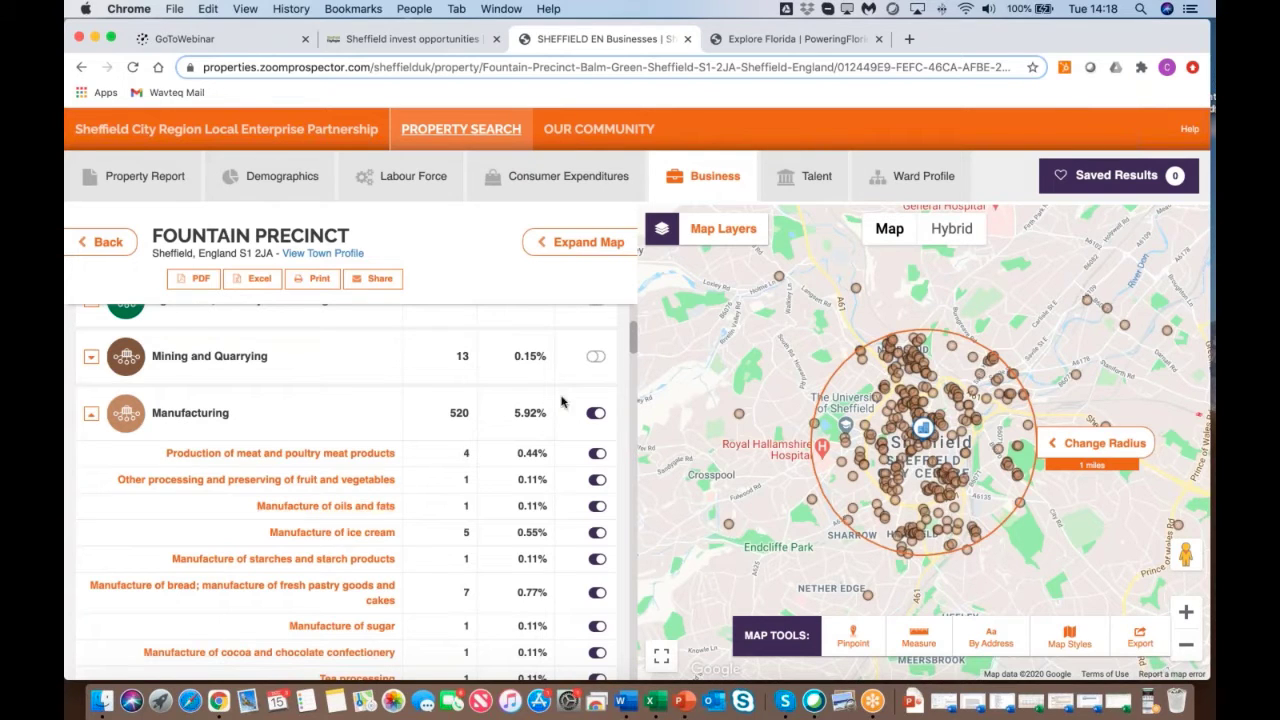
# Step: Limit the plotted Manufacturing businesses to Manufacture of ice cream, open one business's details on the map, and return to the Property Report
pyautogui.click(596, 413)
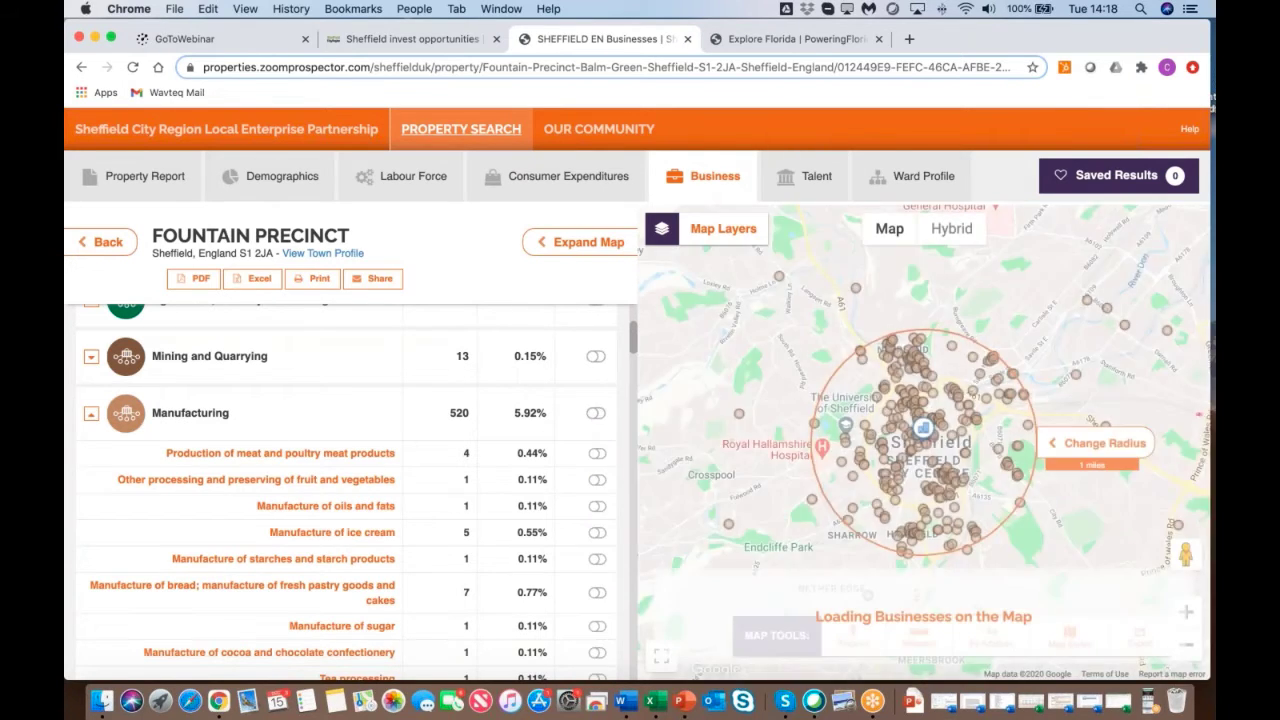
pyautogui.scroll(-3, 346, 492)
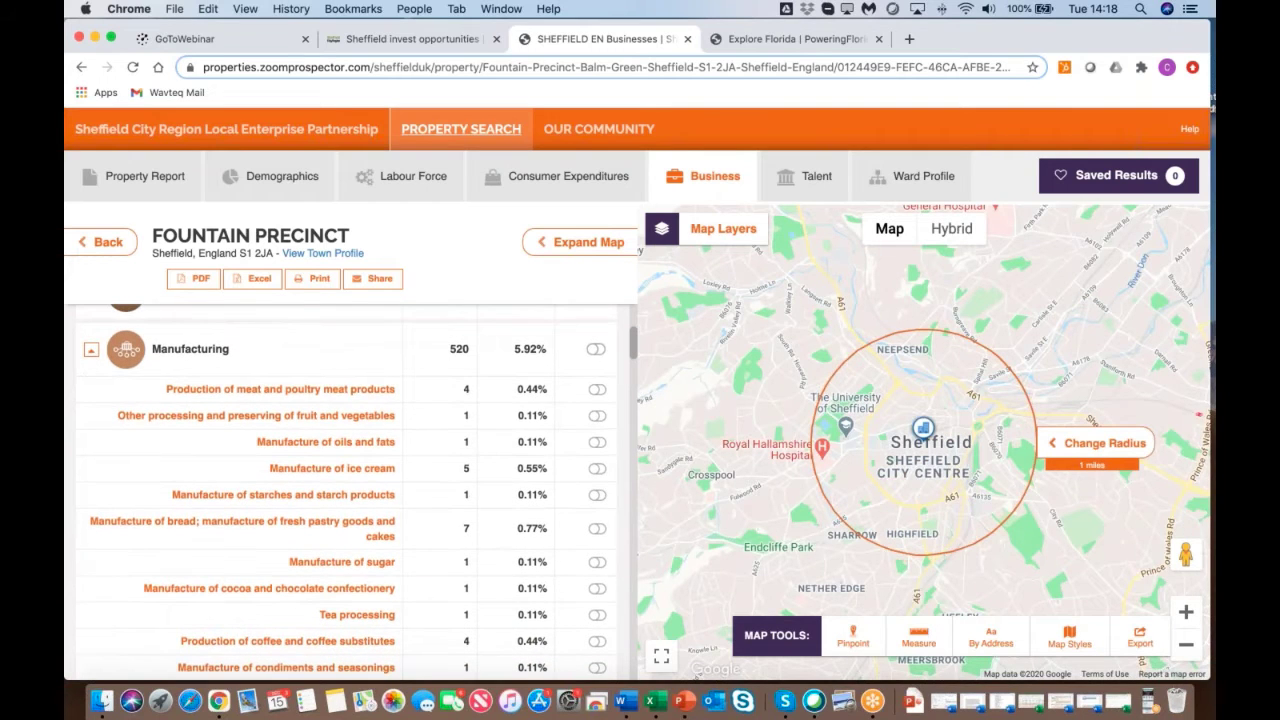
pyautogui.click(597, 469)
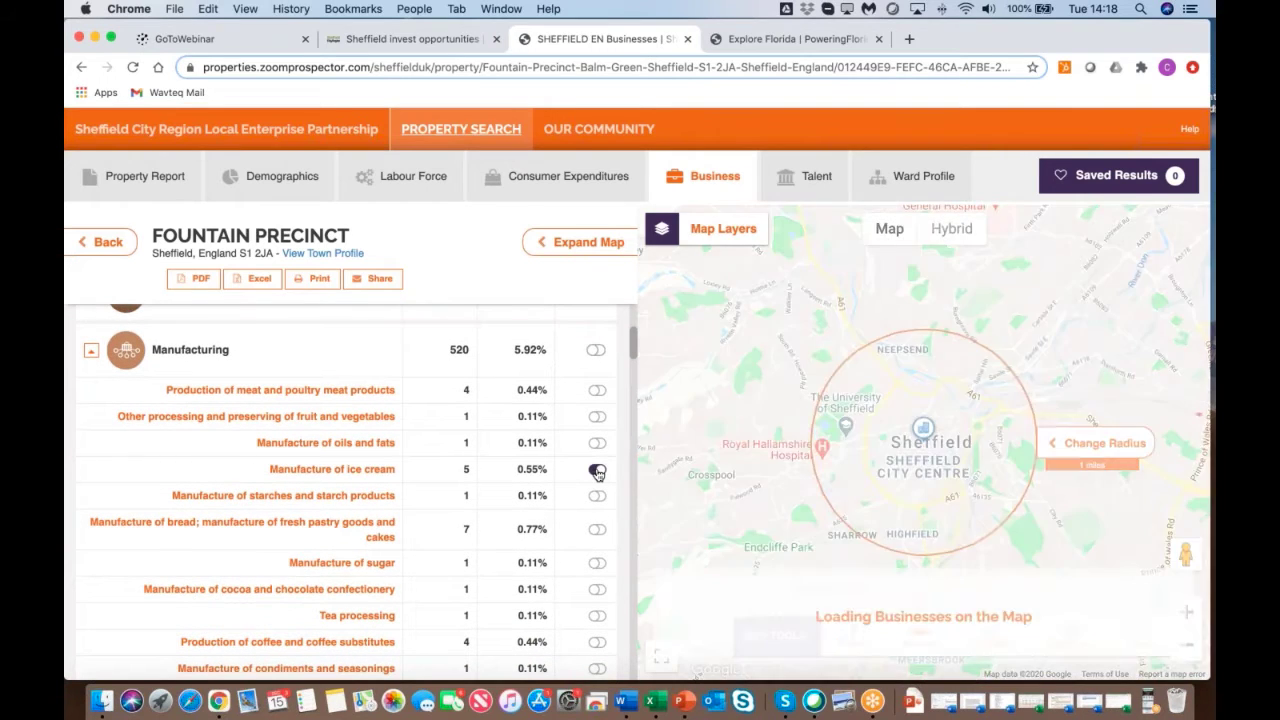
pyautogui.click(966, 408)
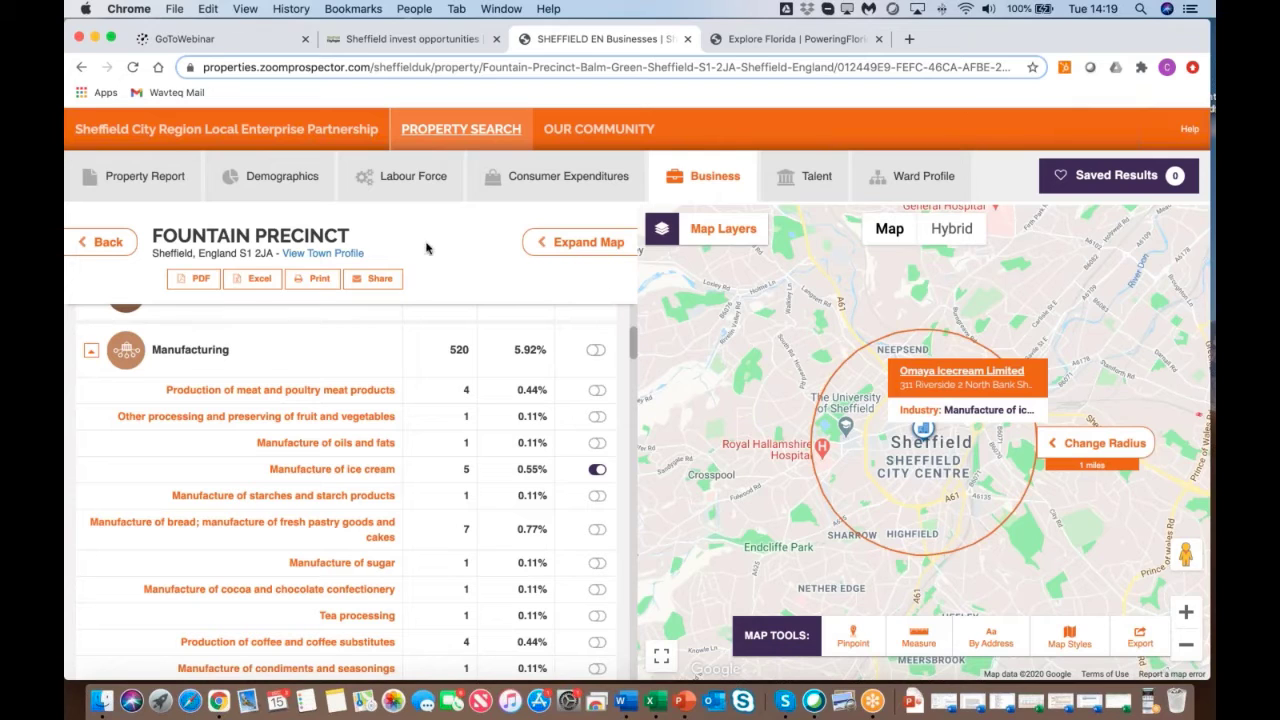
pyautogui.click(157, 188)
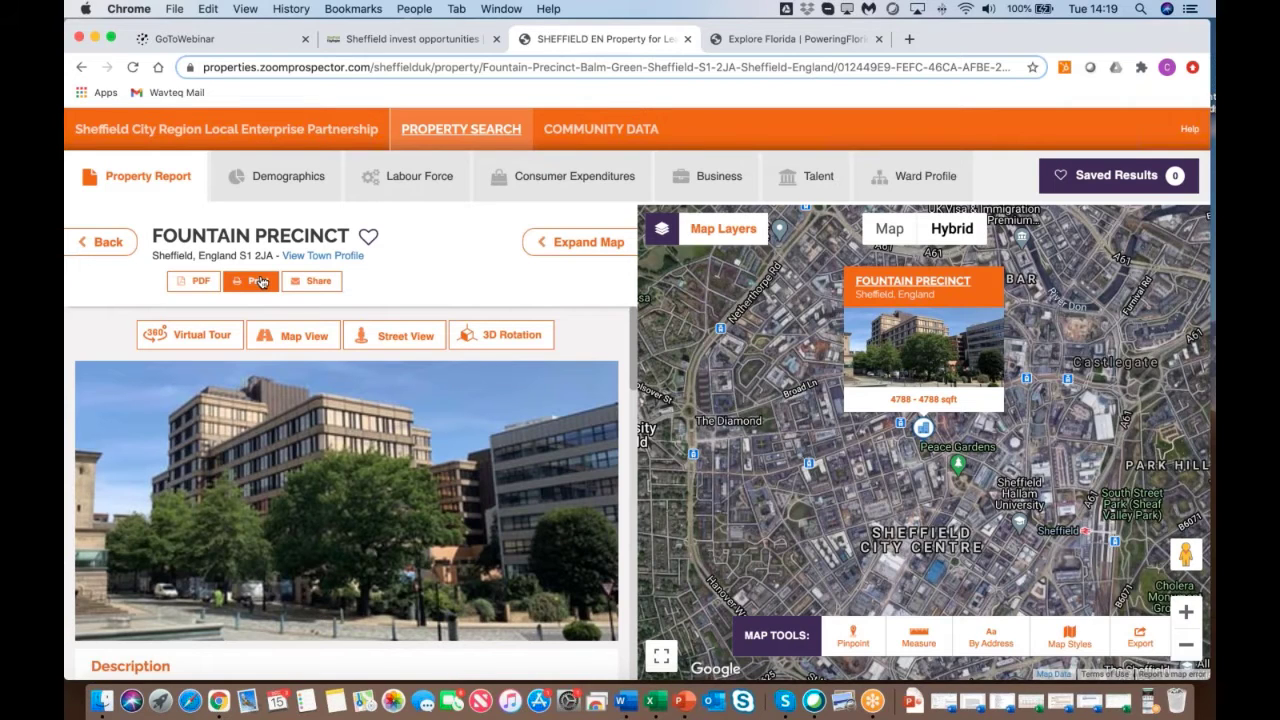
# Step: Switch to the Explore Florida site and view the State of Florida FDI investments by country and by sector
pyautogui.click(779, 40)
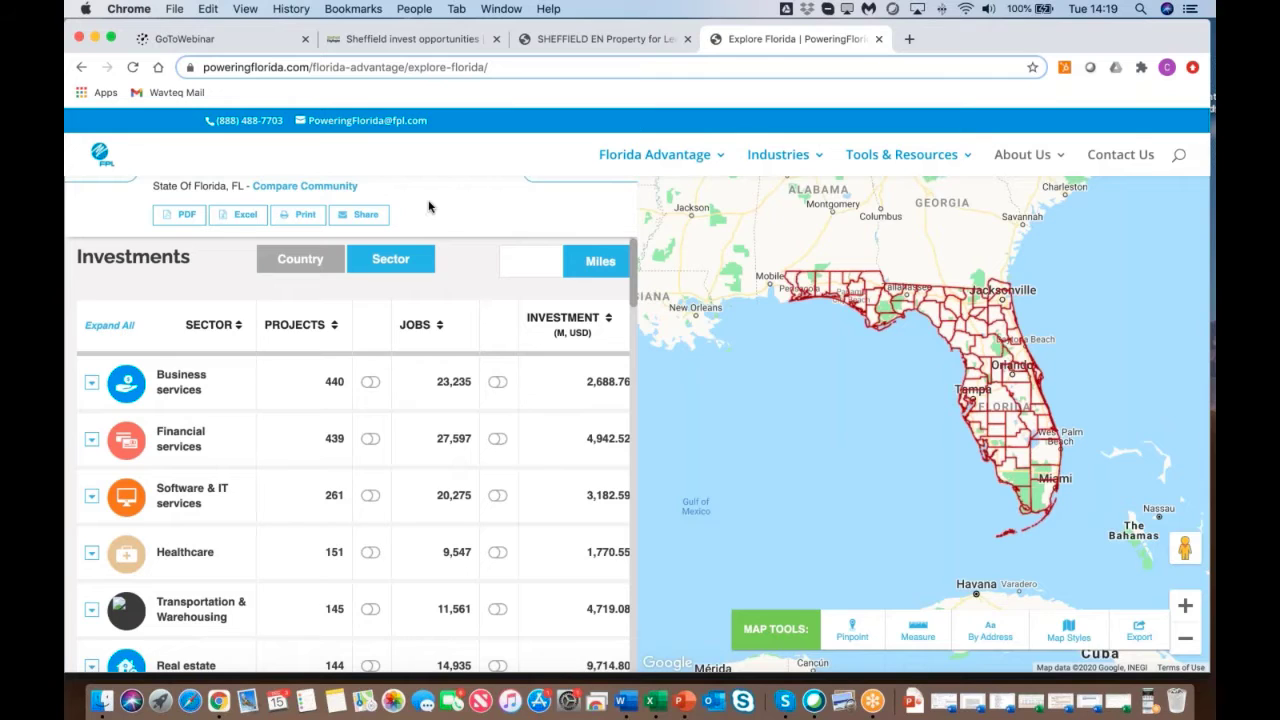
pyautogui.scroll(5, 428, 207)
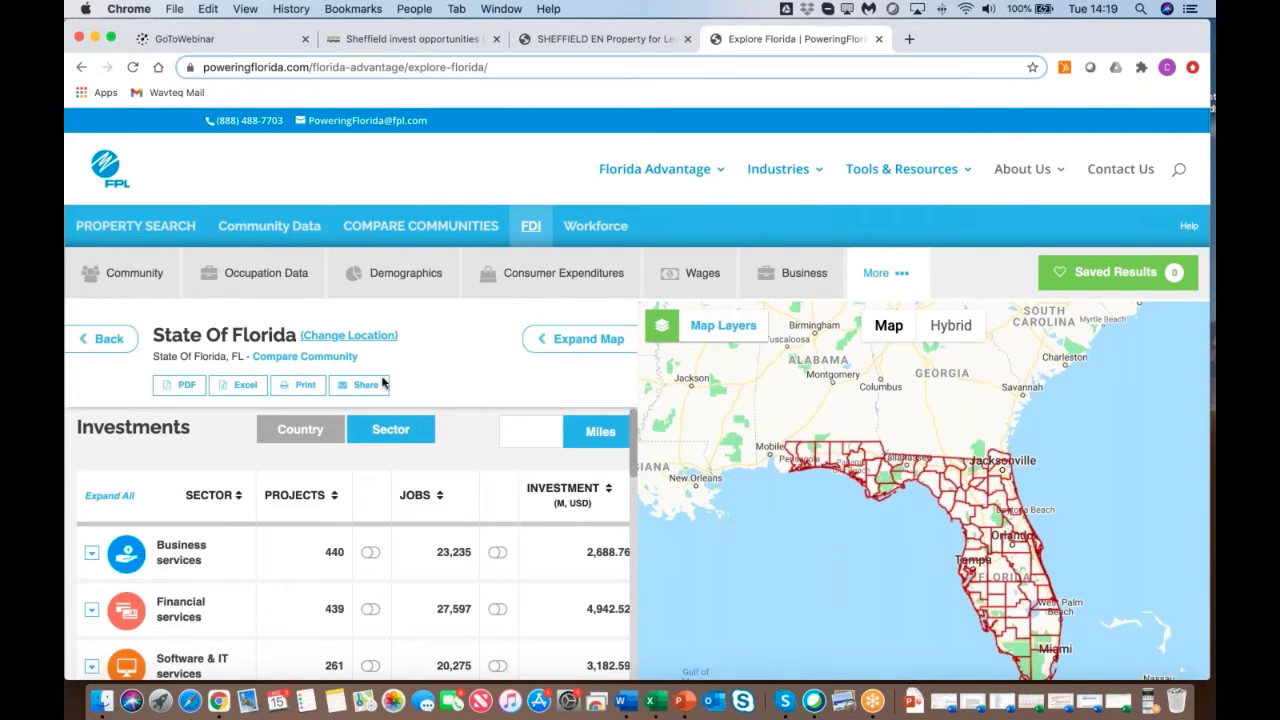
pyautogui.click(320, 438)
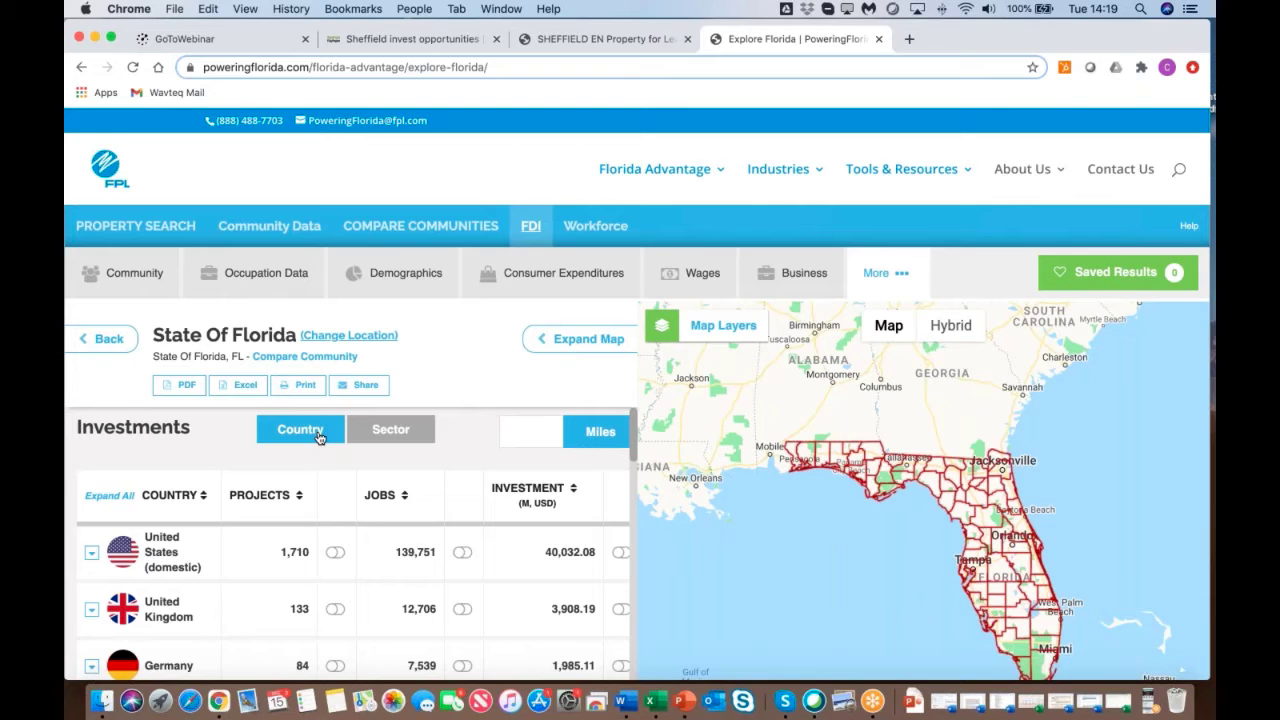
pyautogui.click(388, 431)
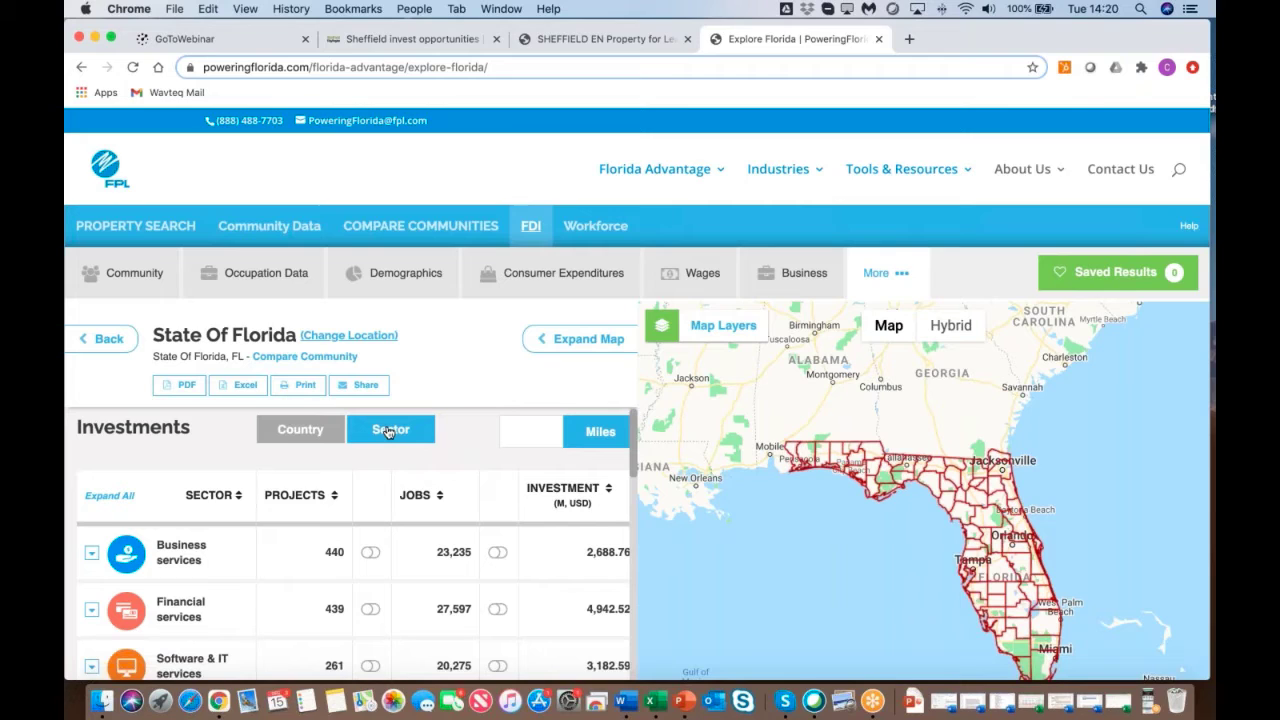
# Step: Map the Healthcare sector's investment projects across Florida, examine their distribution, and hide them
pyautogui.scroll(-3, 388, 431)
pyautogui.scroll(-2, 371, 540)
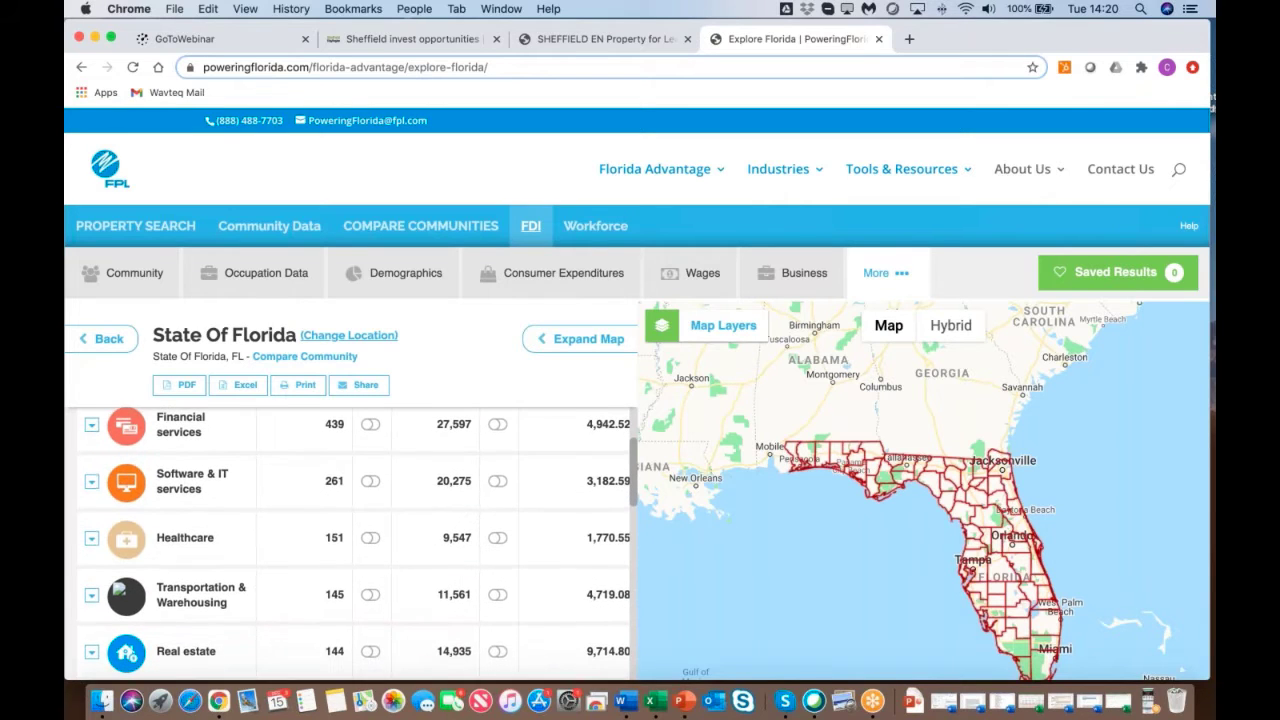
pyautogui.click(371, 539)
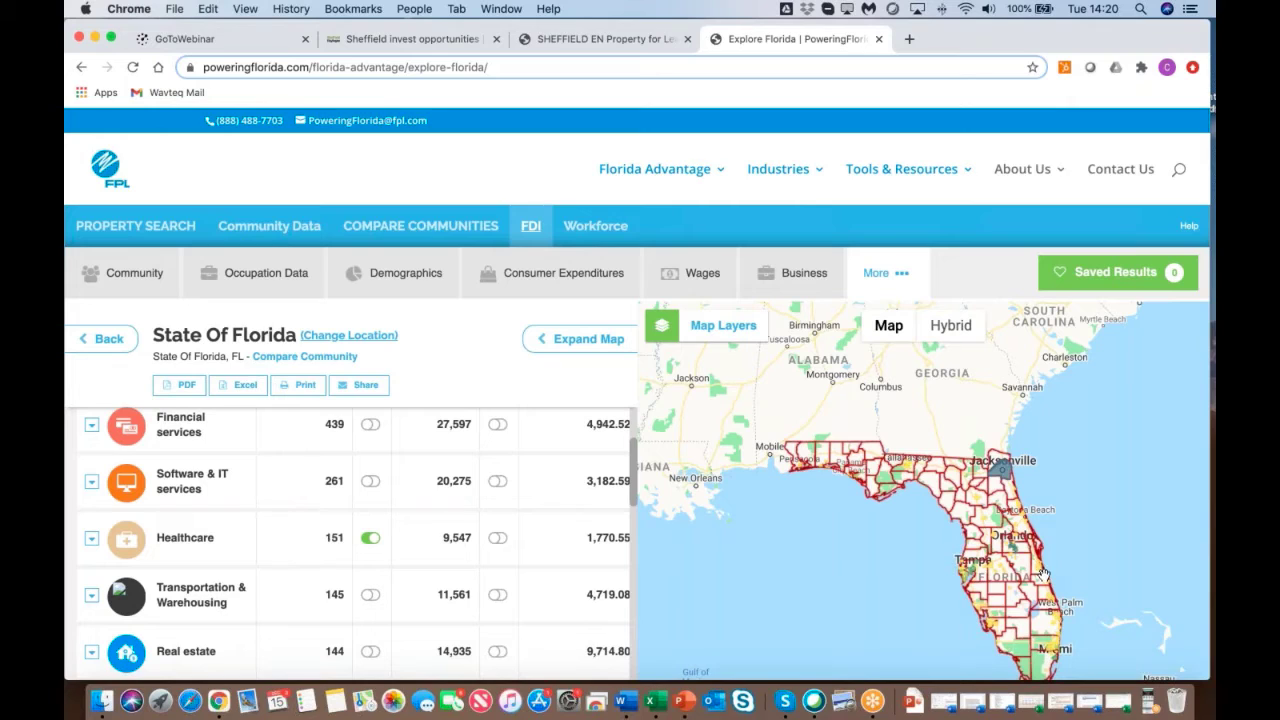
pyautogui.click(368, 539)
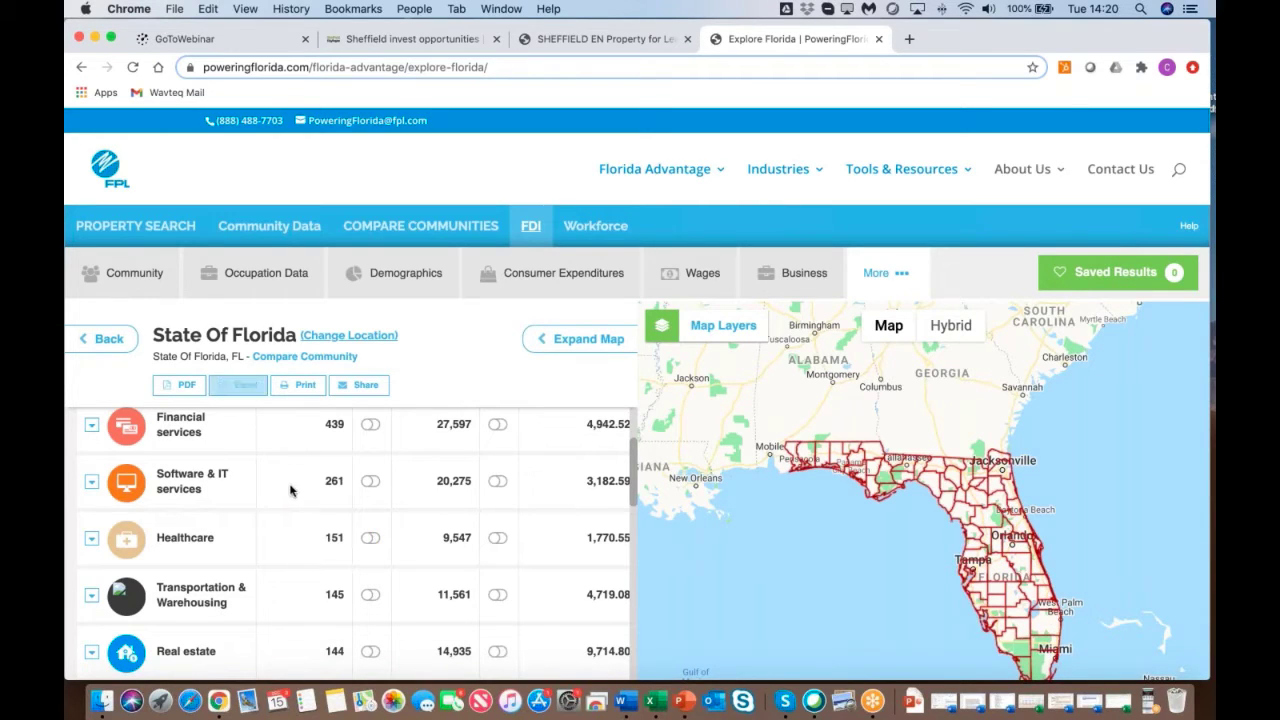
# Step: Break the Florida investments down by country and plot one listed country's projects on the map
pyautogui.scroll(4, 290, 488)
pyautogui.click(302, 442)
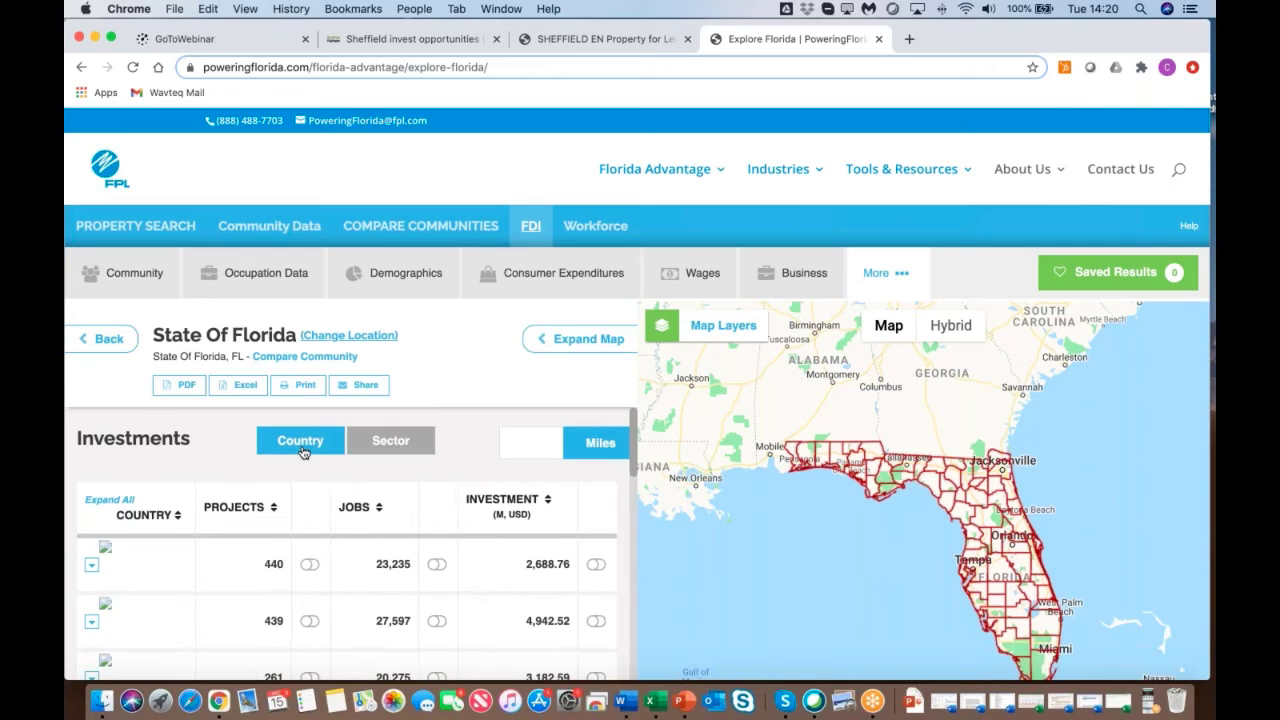
pyautogui.scroll(-2, 305, 455)
pyautogui.scroll(-1, 338, 528)
pyautogui.scroll(1, 338, 528)
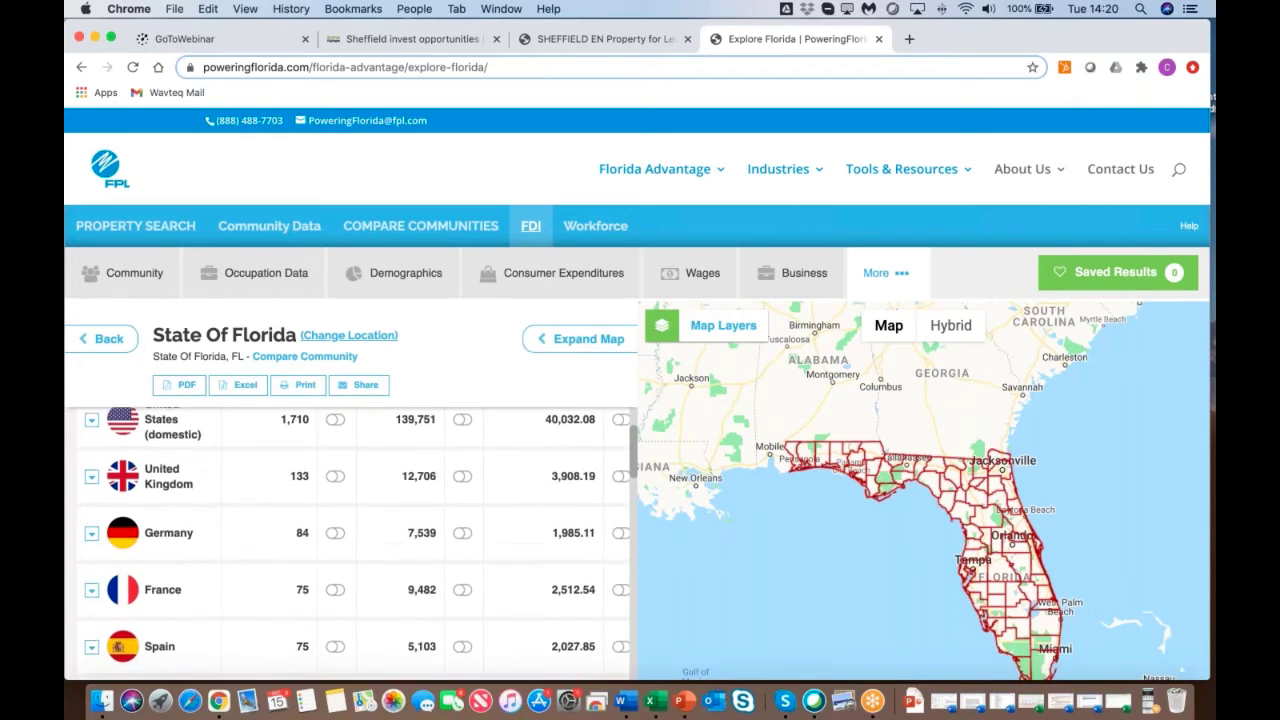
pyautogui.click(336, 514)
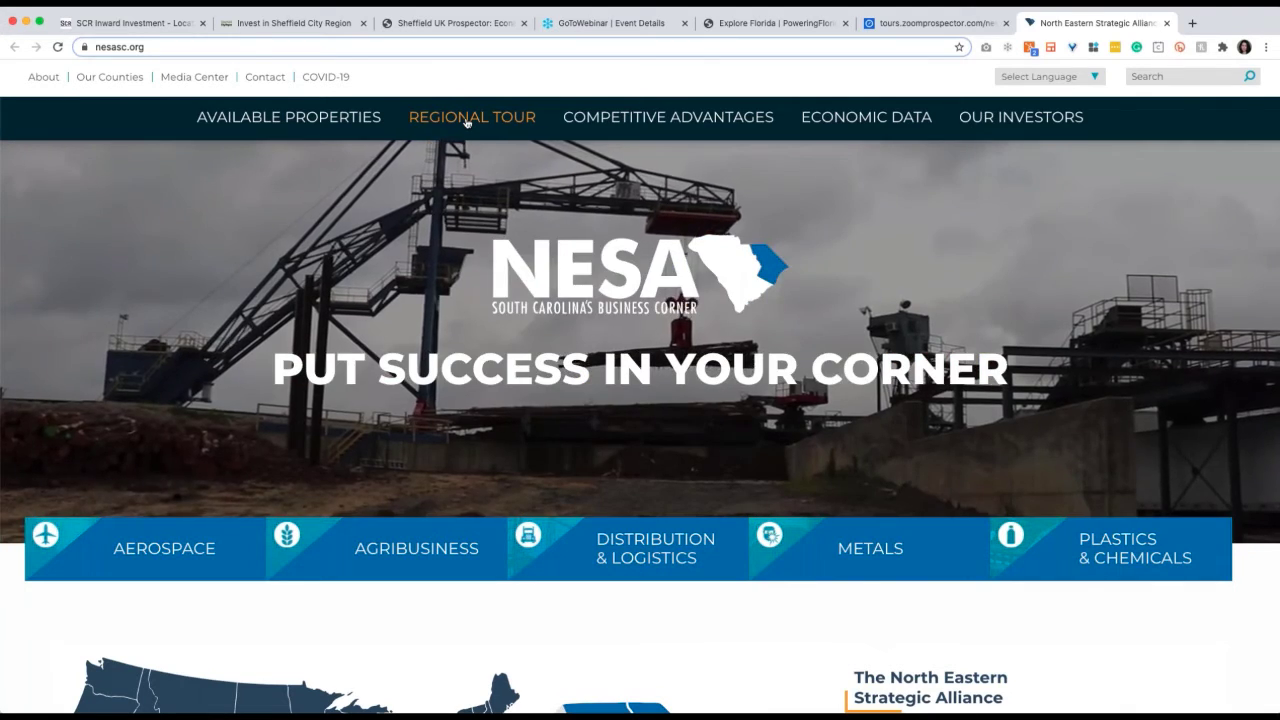
# Step: Open the Regional Tour from the NESA website and view the photo gallery of stop 1, Center of Commerce on the East Coast
pyautogui.click(466, 119)
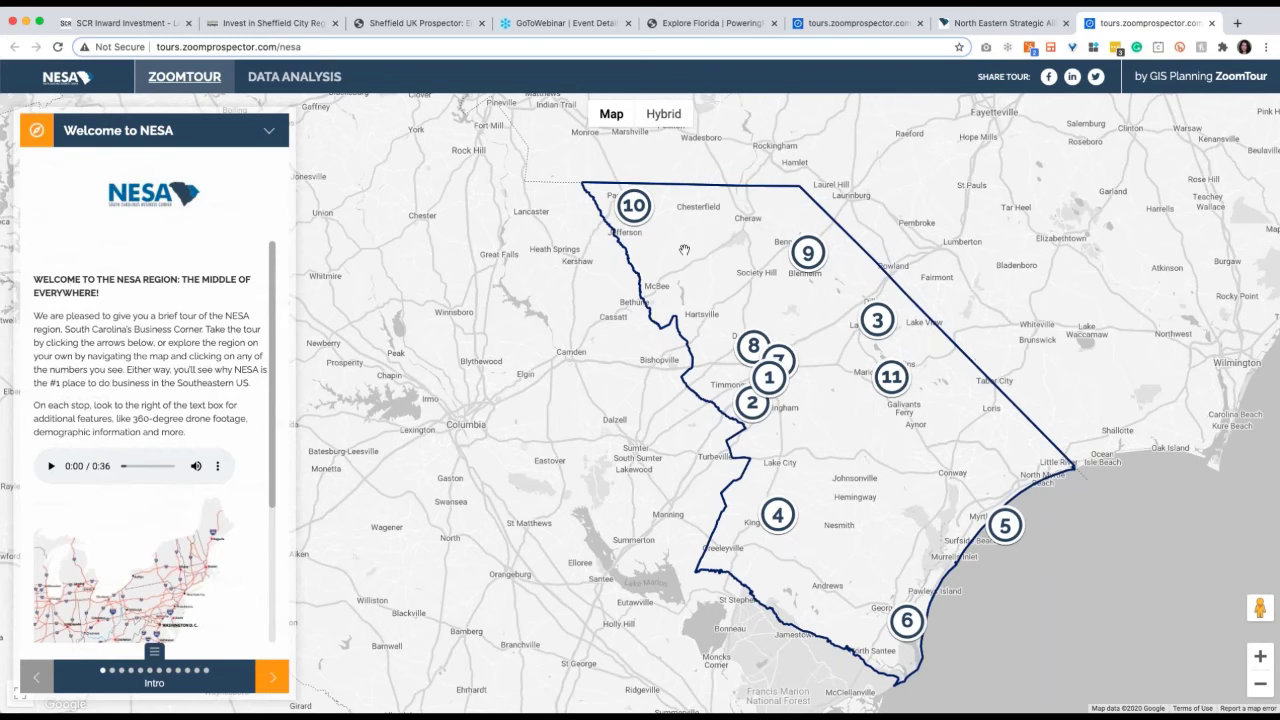
pyautogui.click(275, 681)
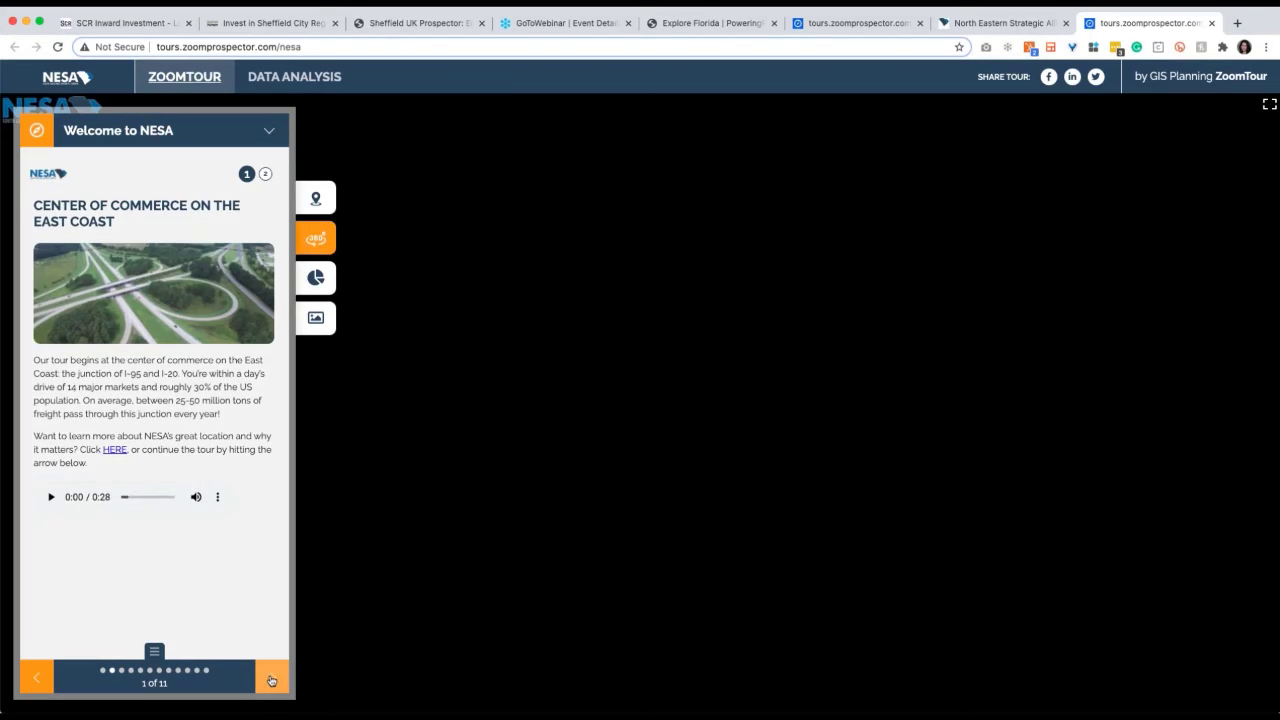
pyautogui.click(317, 322)
pyautogui.click(66, 500)
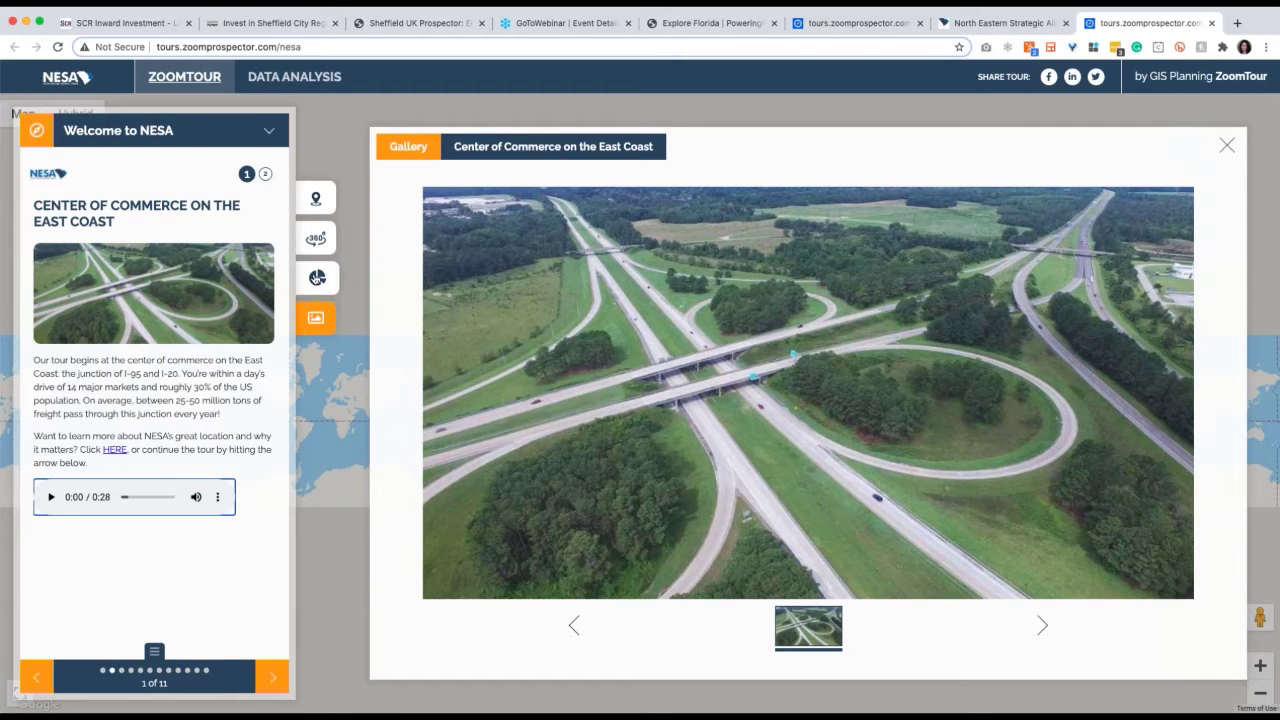
# Step: Look around the 360-degree view of the I-95 interchange at stop 1 and show the stop's population data
pyautogui.click(316, 239)
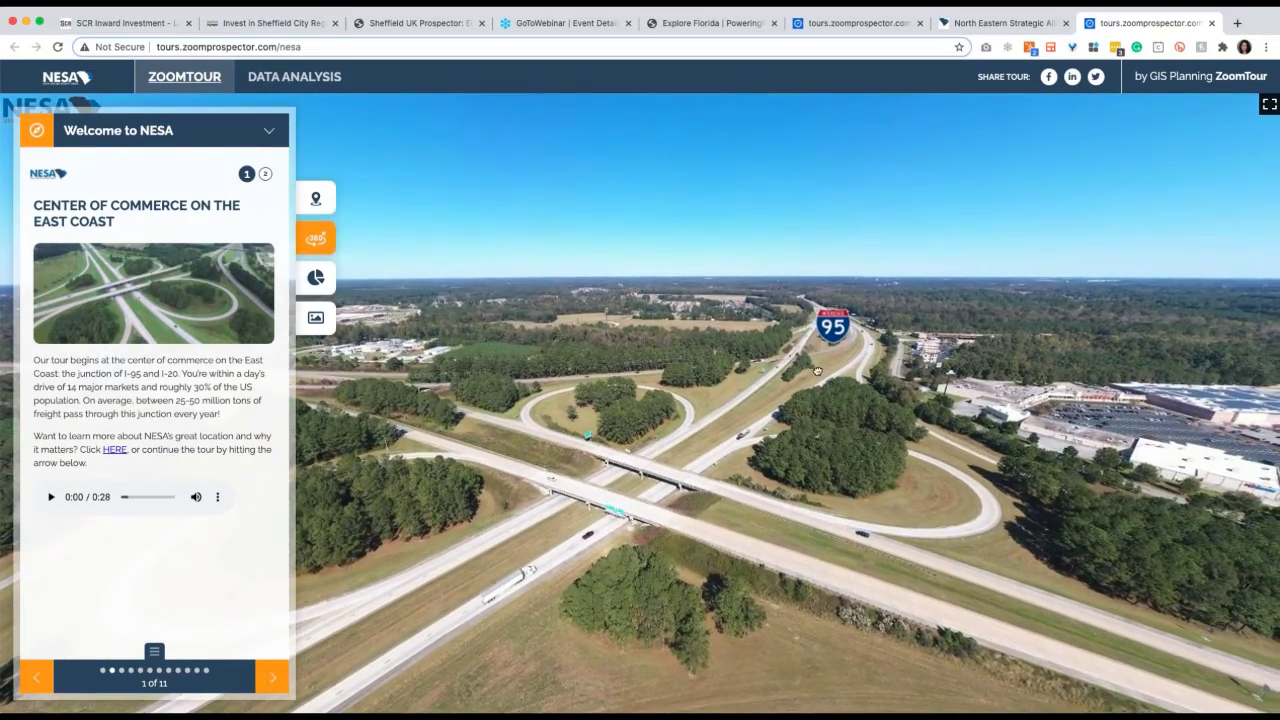
pyautogui.moveTo(817, 371)
pyautogui.mouseDown()
pyautogui.moveTo(742, 262)
pyautogui.moveTo(675, 318)
pyautogui.mouseUp()
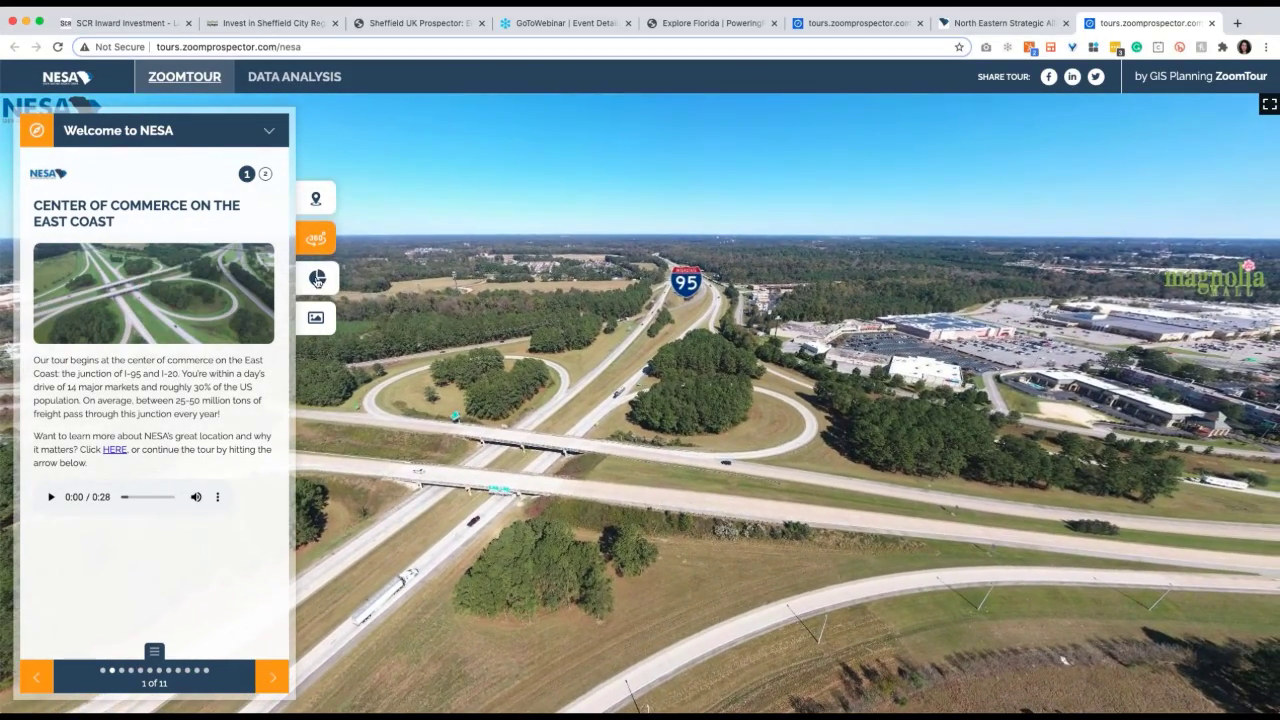
pyautogui.click(316, 279)
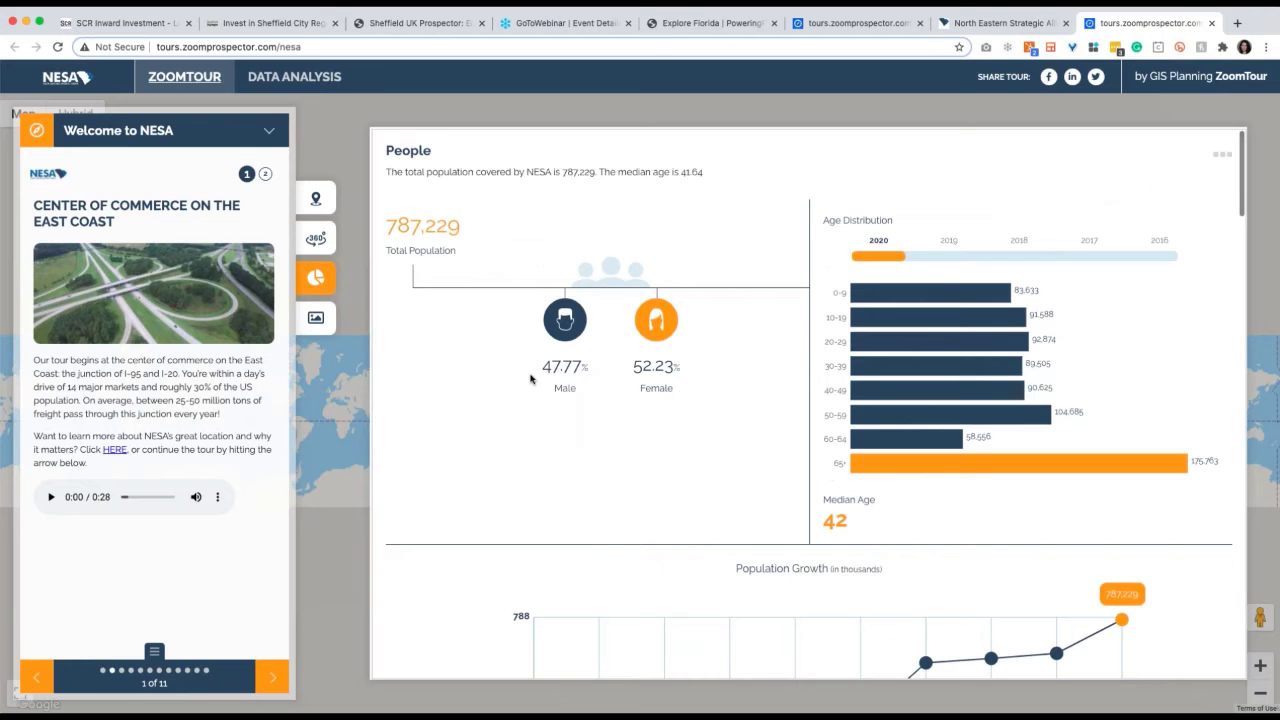
# Step: View the galleries of stop 2, Halfway Between NYC and Miami, and stop 3, Inland Port Dillon, selecting the Inland Port Dillon video
pyautogui.click(270, 680)
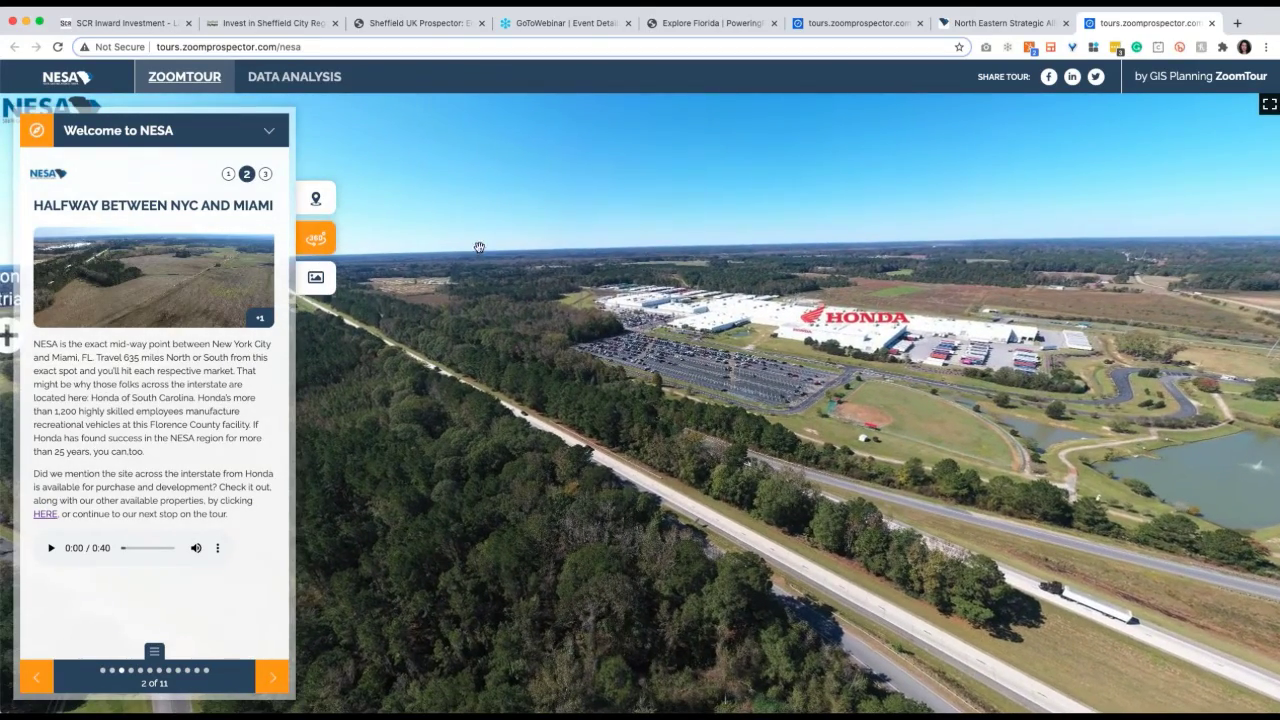
pyautogui.click(316, 277)
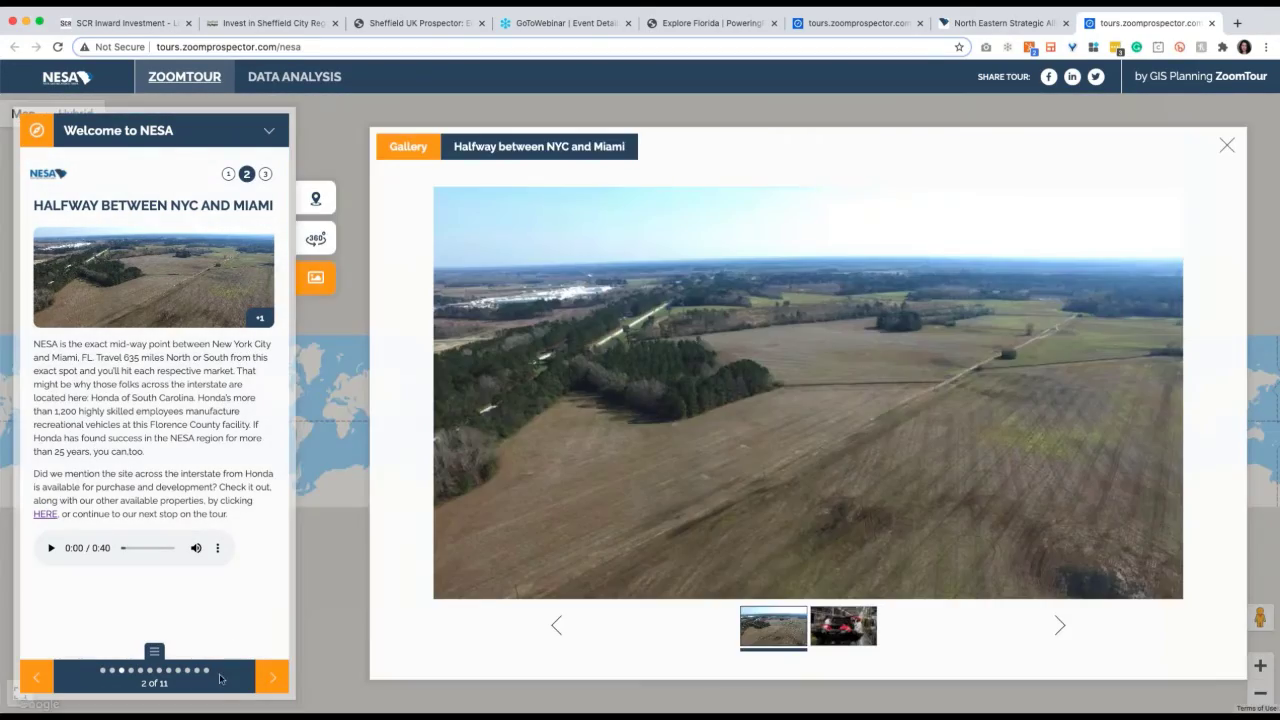
pyautogui.click(274, 680)
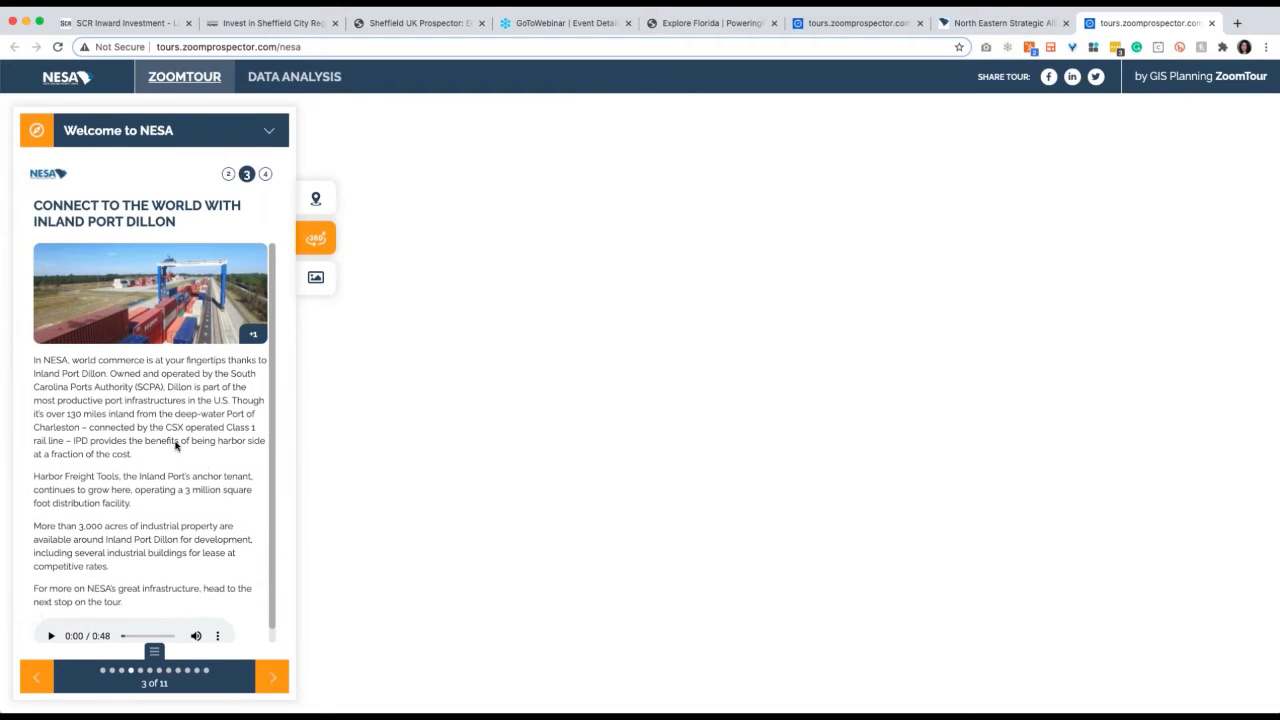
pyautogui.click(316, 277)
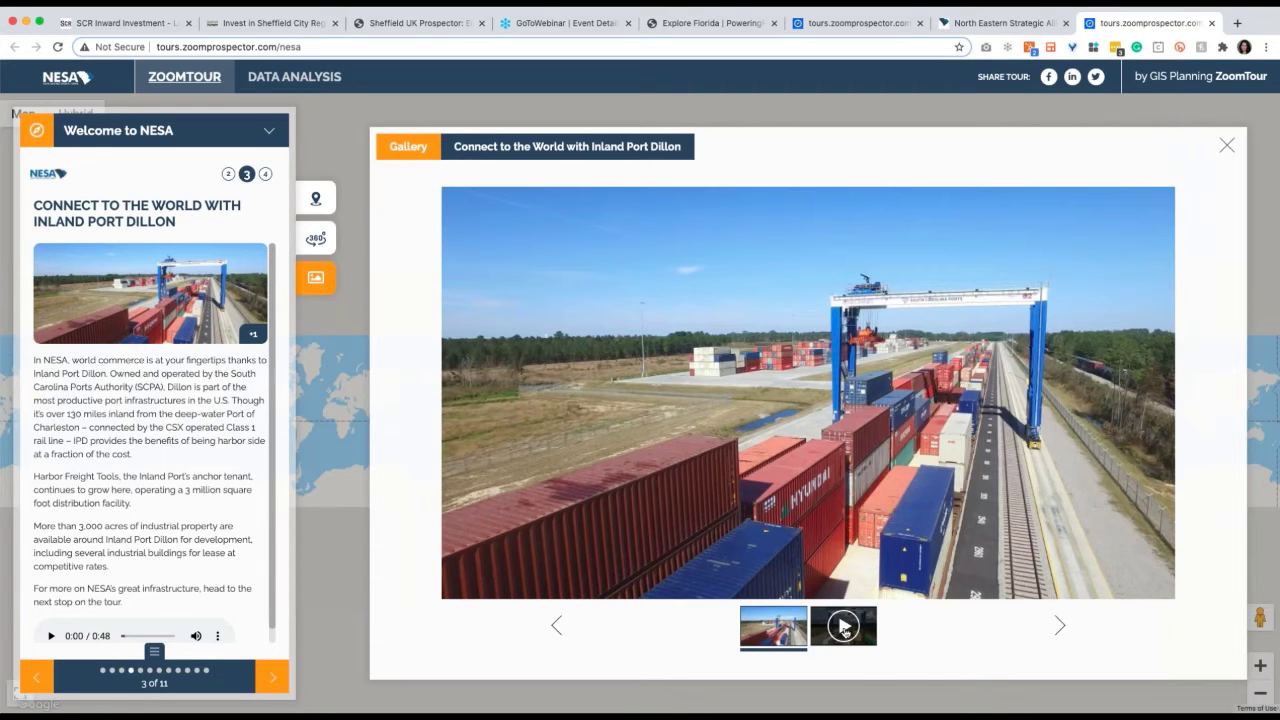
pyautogui.click(843, 627)
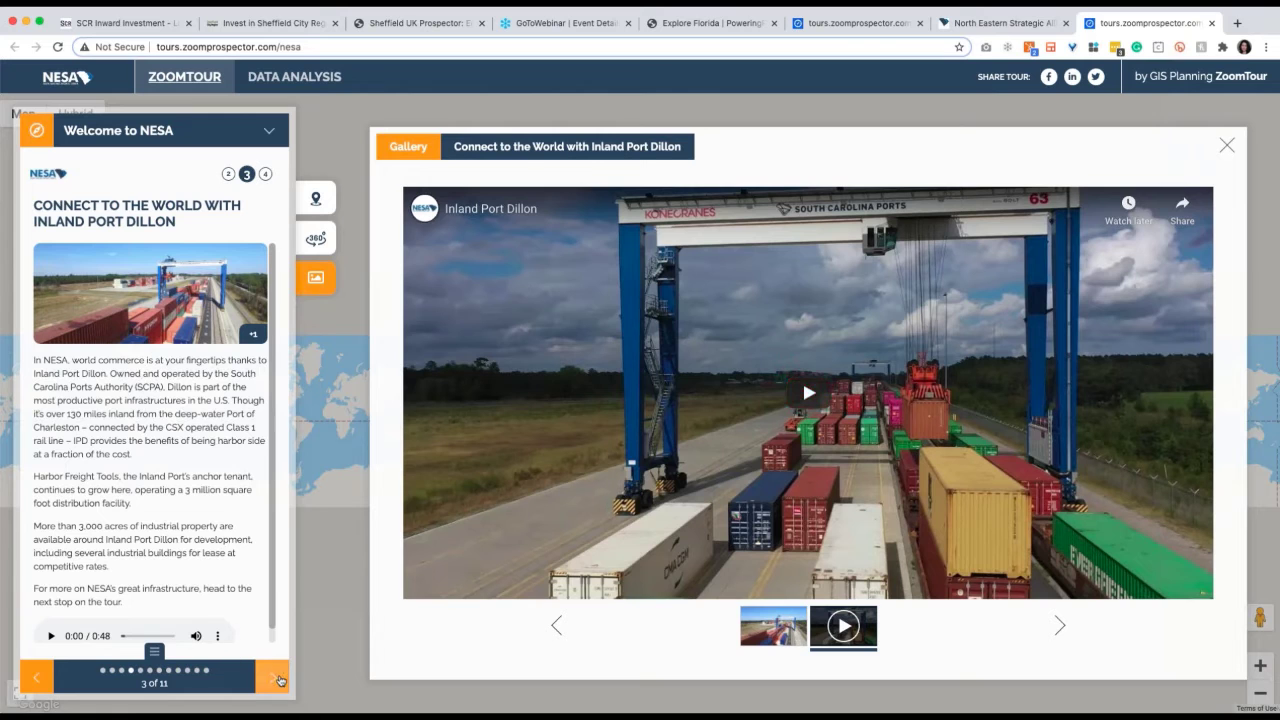
# Step: Advance to stop 5, Welcome Home to Myrtle Beach, and view its demographics report and map location
pyautogui.click(274, 680)
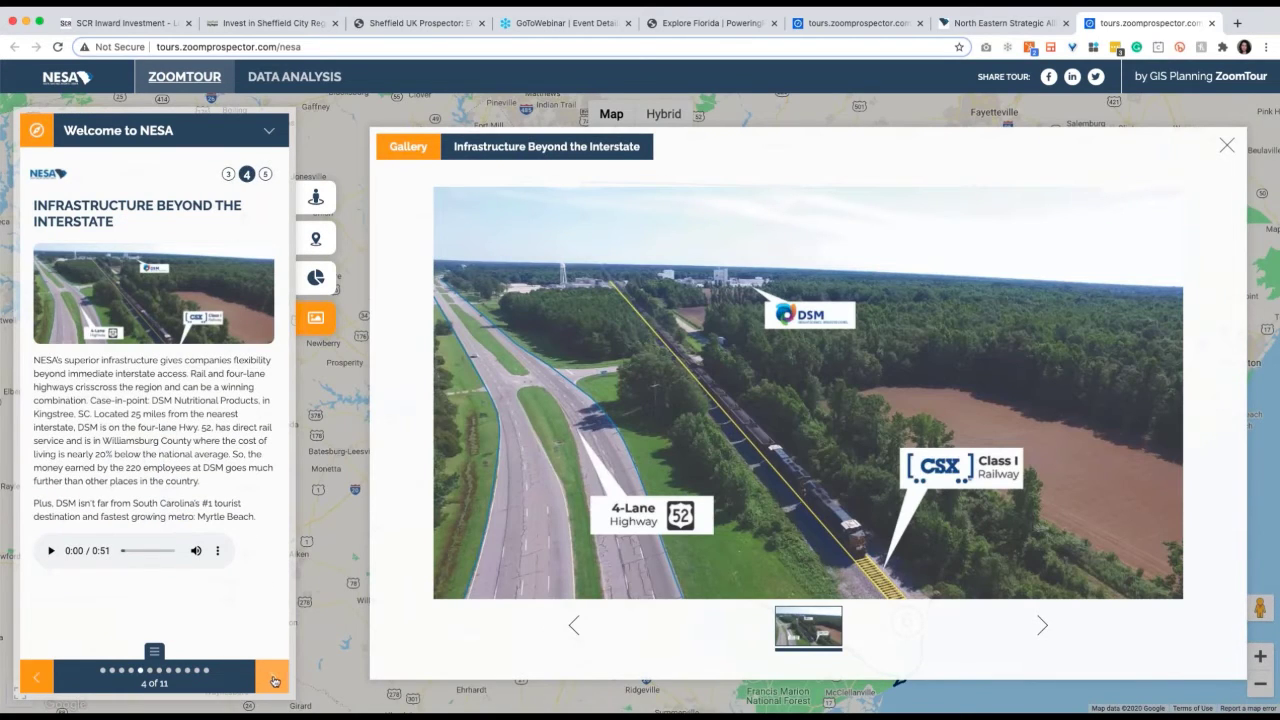
pyautogui.click(270, 681)
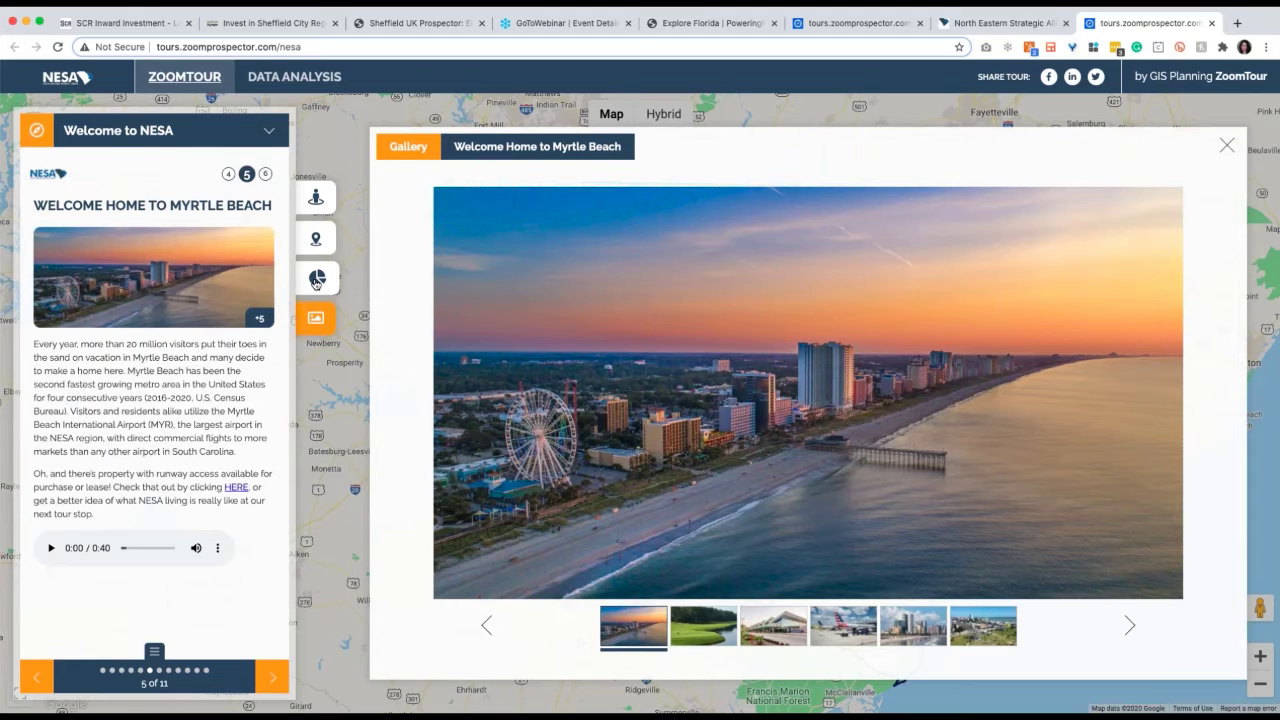
pyautogui.click(317, 281)
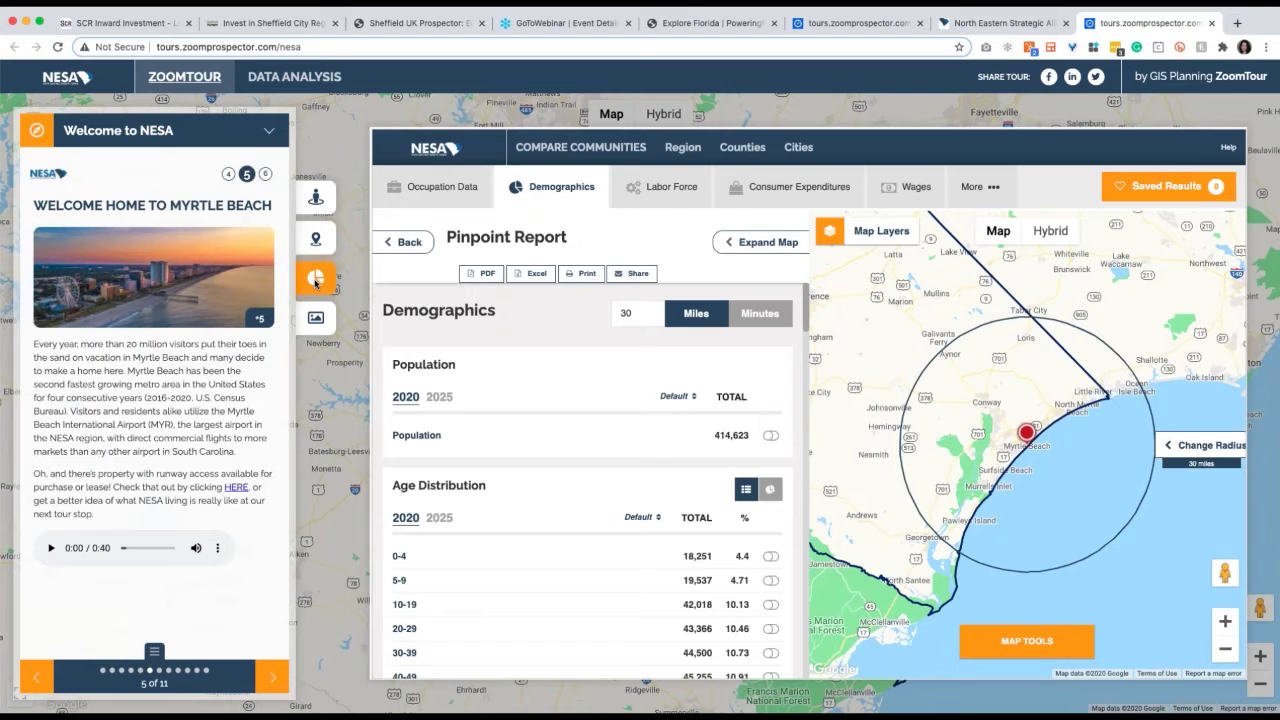
pyautogui.click(316, 238)
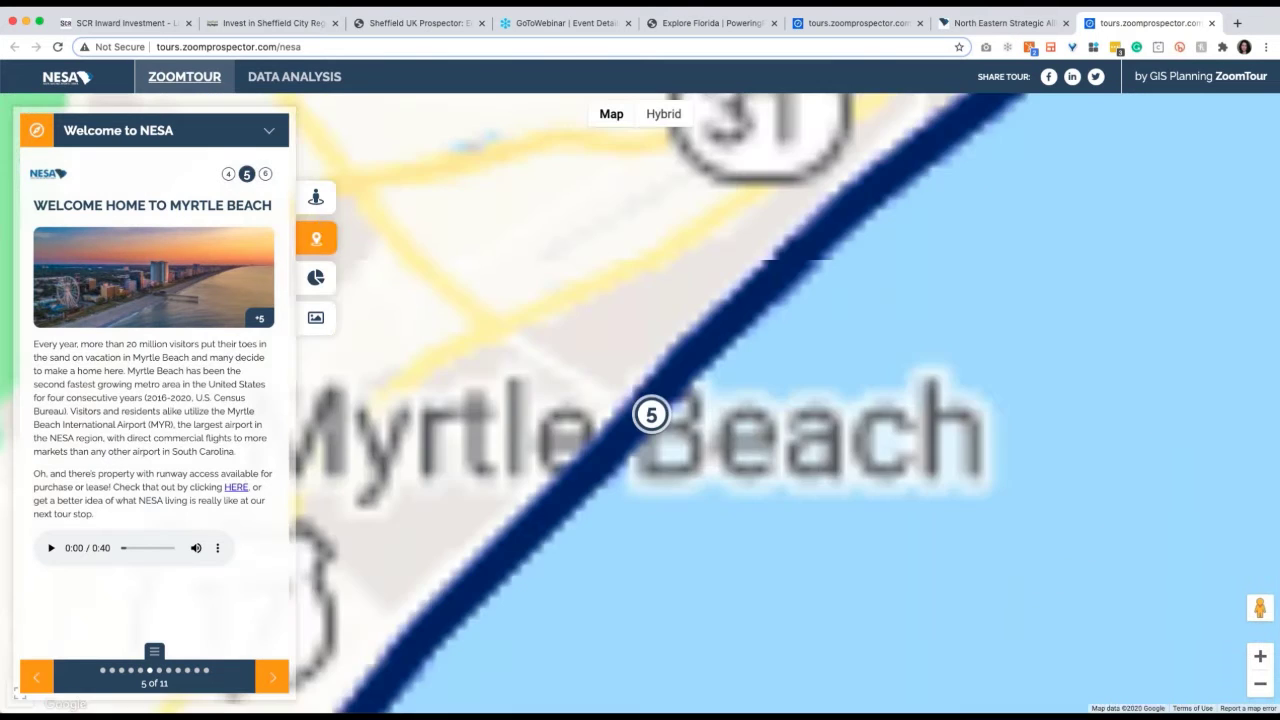
# Step: Show the street-level view of Myrtle Beach and look around towards the Ferris wheel and the street
pyautogui.click(327, 200)
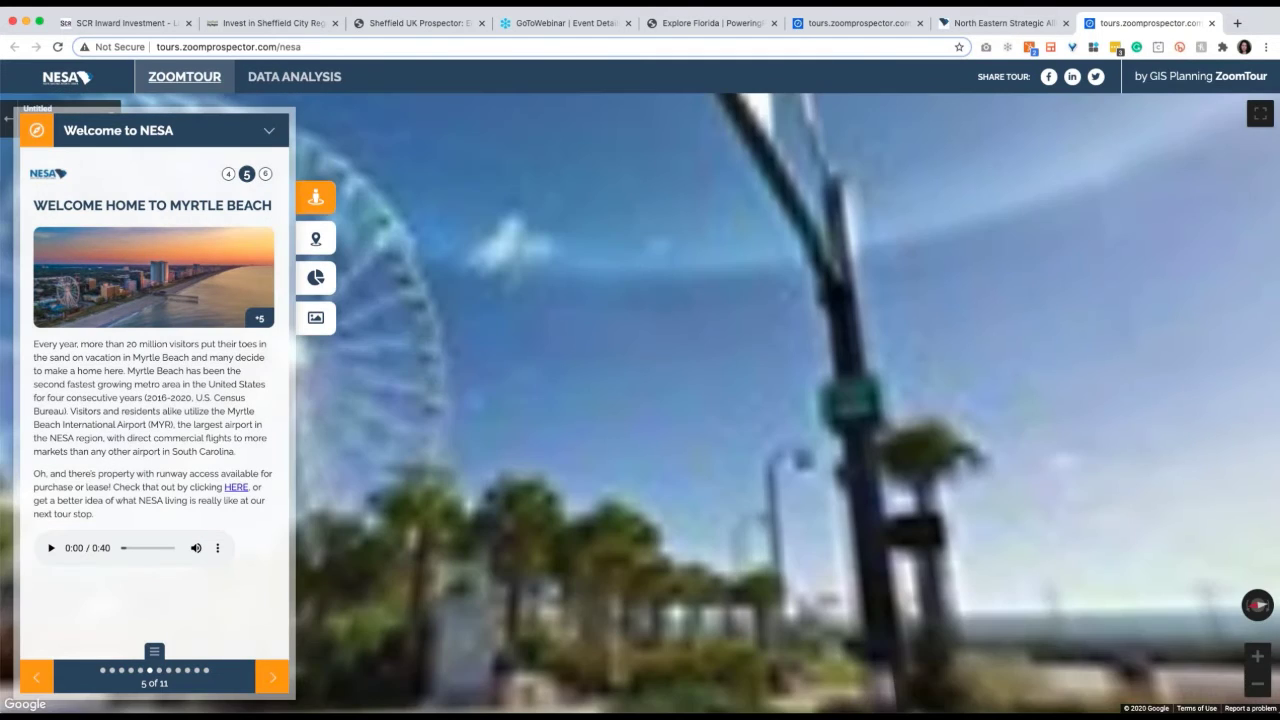
pyautogui.moveTo(480, 456); pyautogui.dragTo(1010, 300)
pyautogui.moveTo(525, 572); pyautogui.dragTo(644, 535)
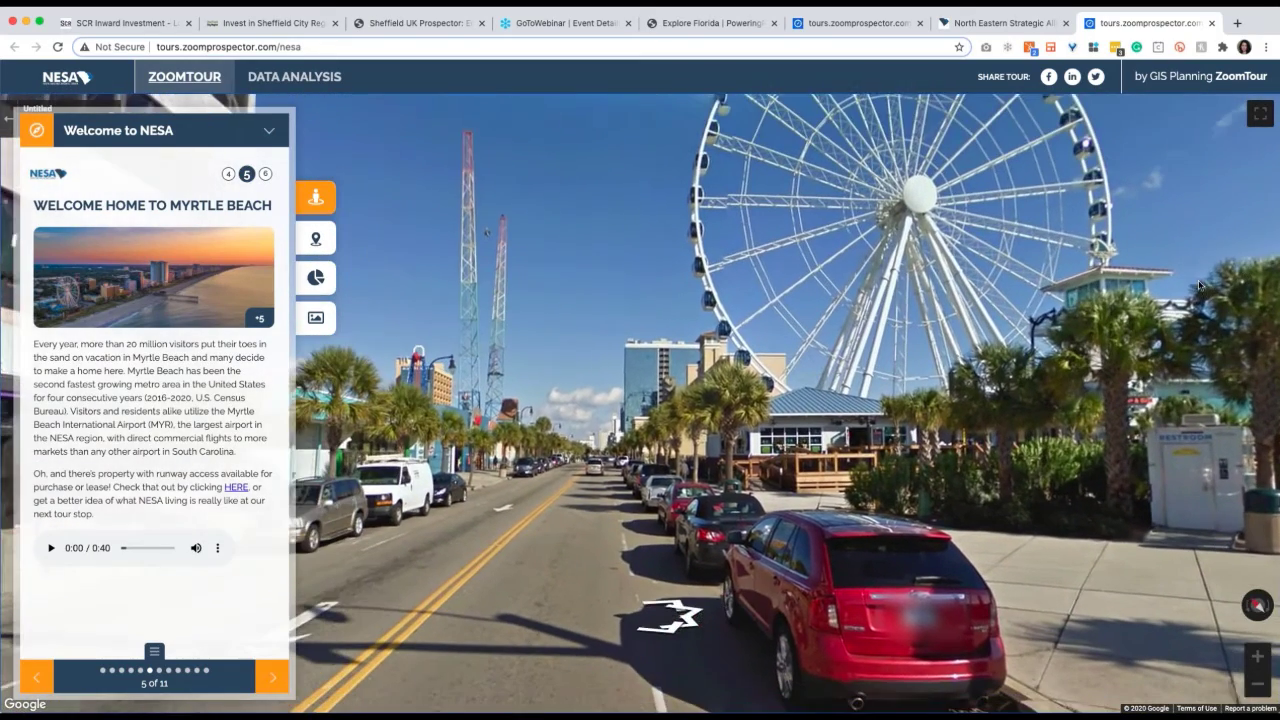
# Step: View the photo gallery of stop 6, Historic Georgetown is NESA Living, and advance to stop 7 on workforce training
pyautogui.click(273, 679)
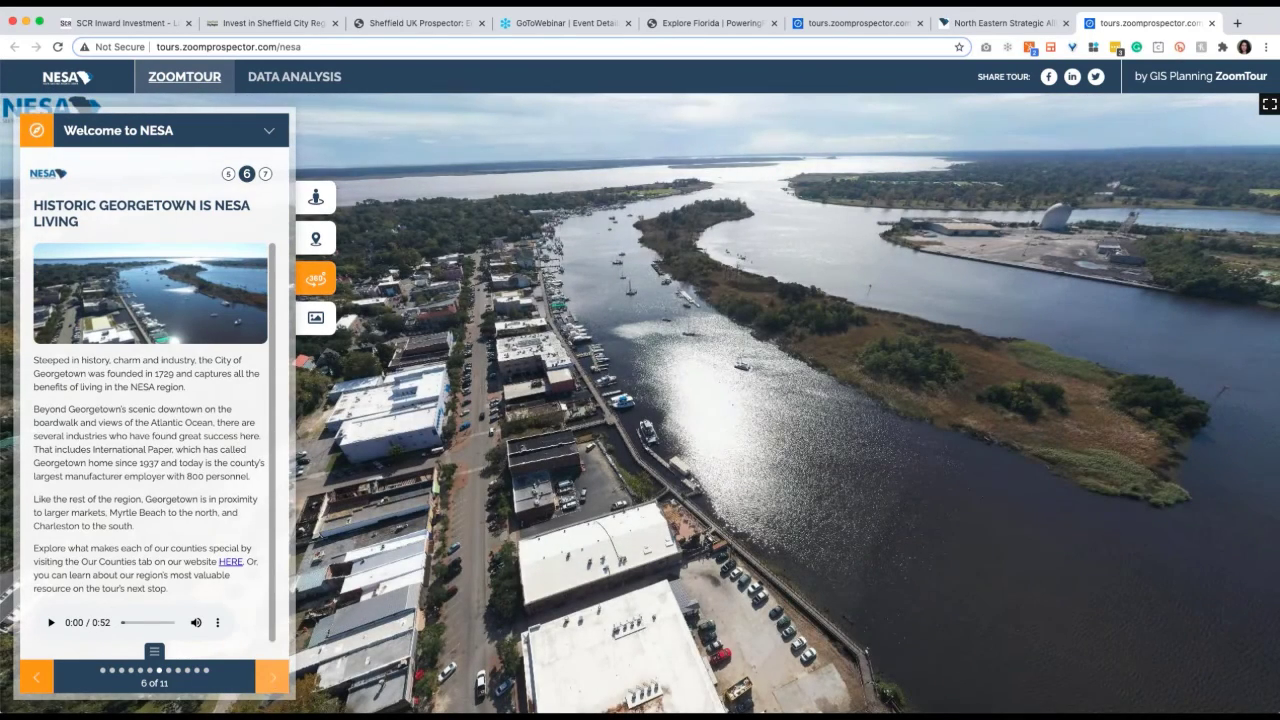
pyautogui.click(315, 317)
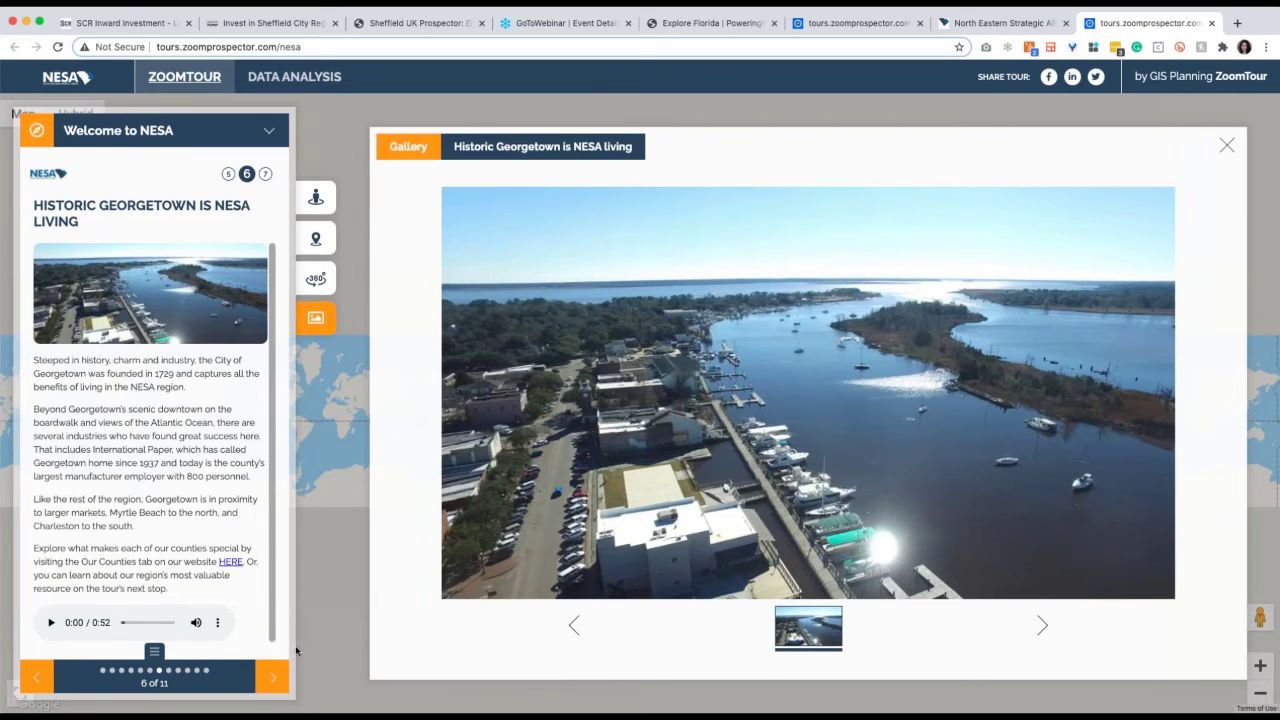
pyautogui.click(271, 680)
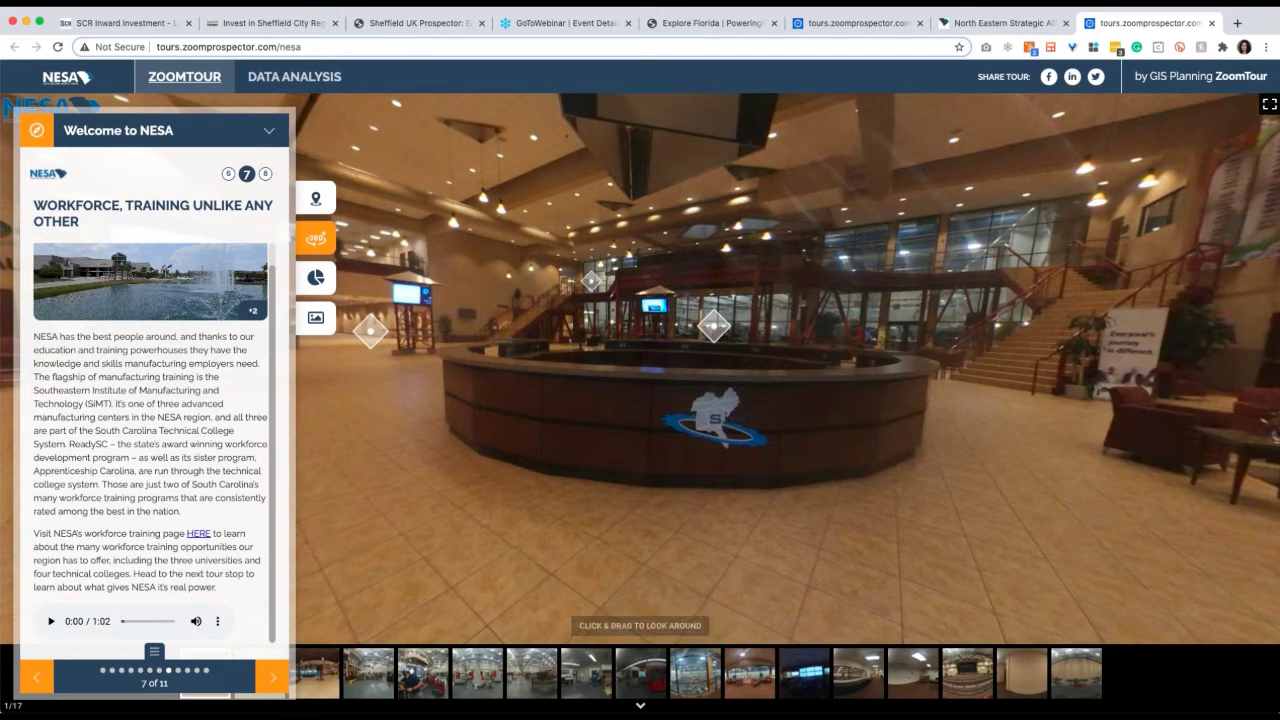
# Step: Move through stop 7's 360-degree training centre tour to the machine shop and the red 3D machine, and advance to stop 8
pyautogui.click(714, 326)
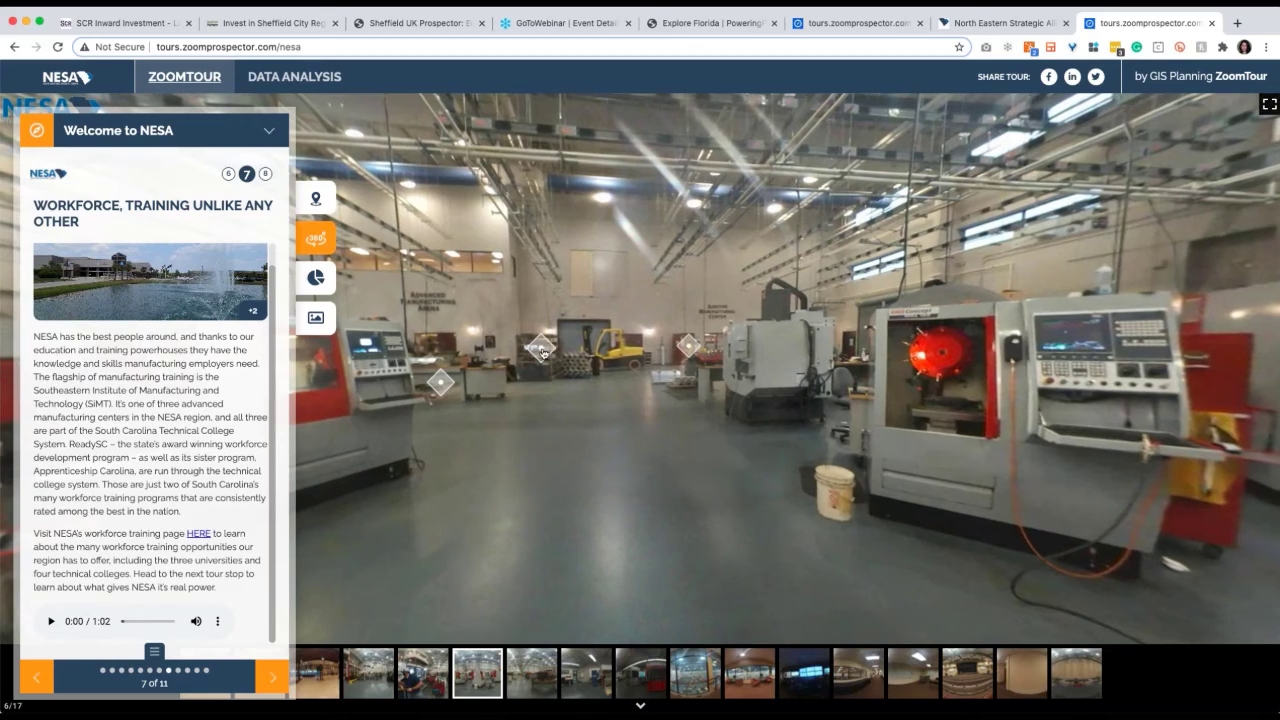
pyautogui.click(541, 351)
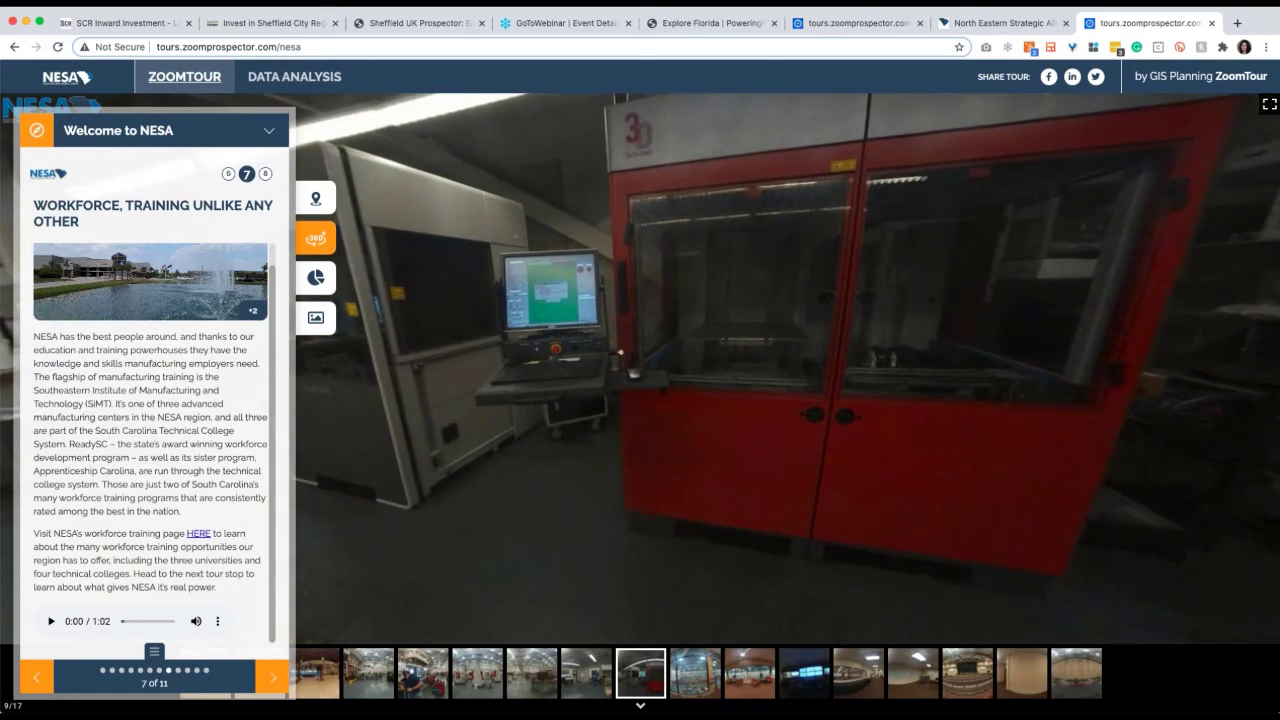
pyautogui.click(273, 678)
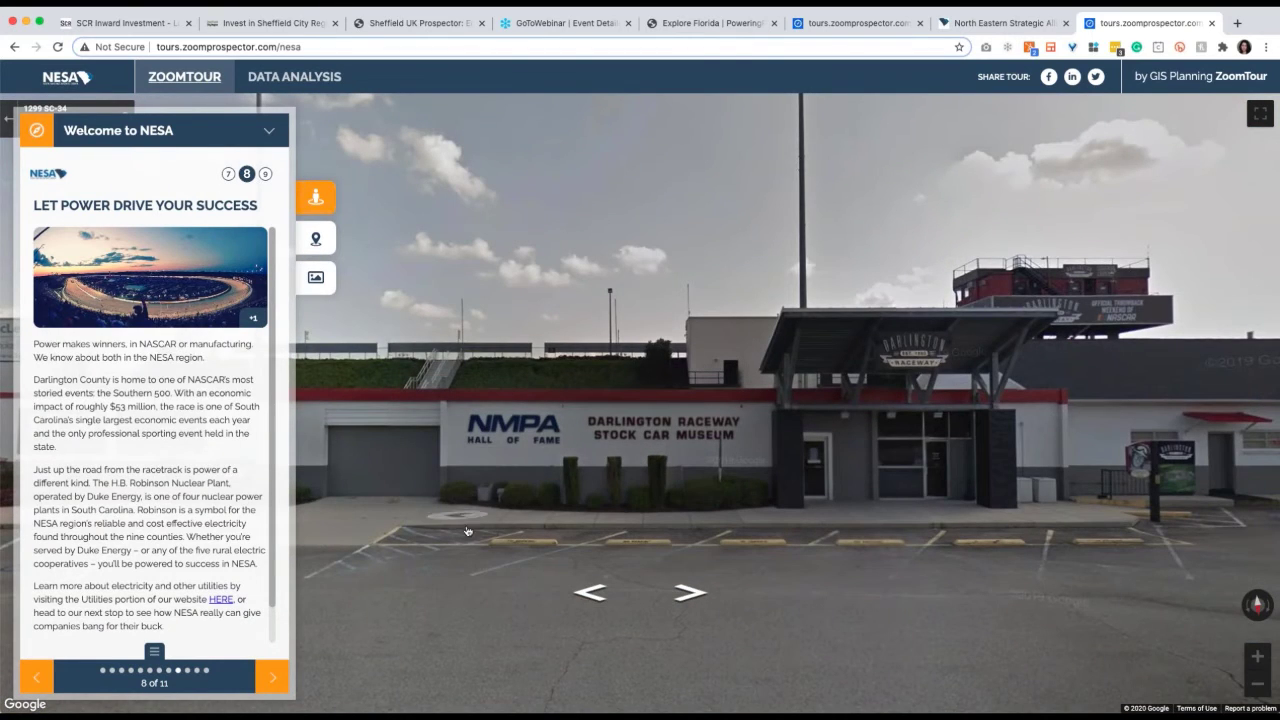
# Step: Look around the street-level view of Darlington Raceway at stop 8, and advance through stop 9 to stop 10
pyautogui.click(455, 590)
pyautogui.moveTo(868, 536); pyautogui.dragTo(1200, 560)
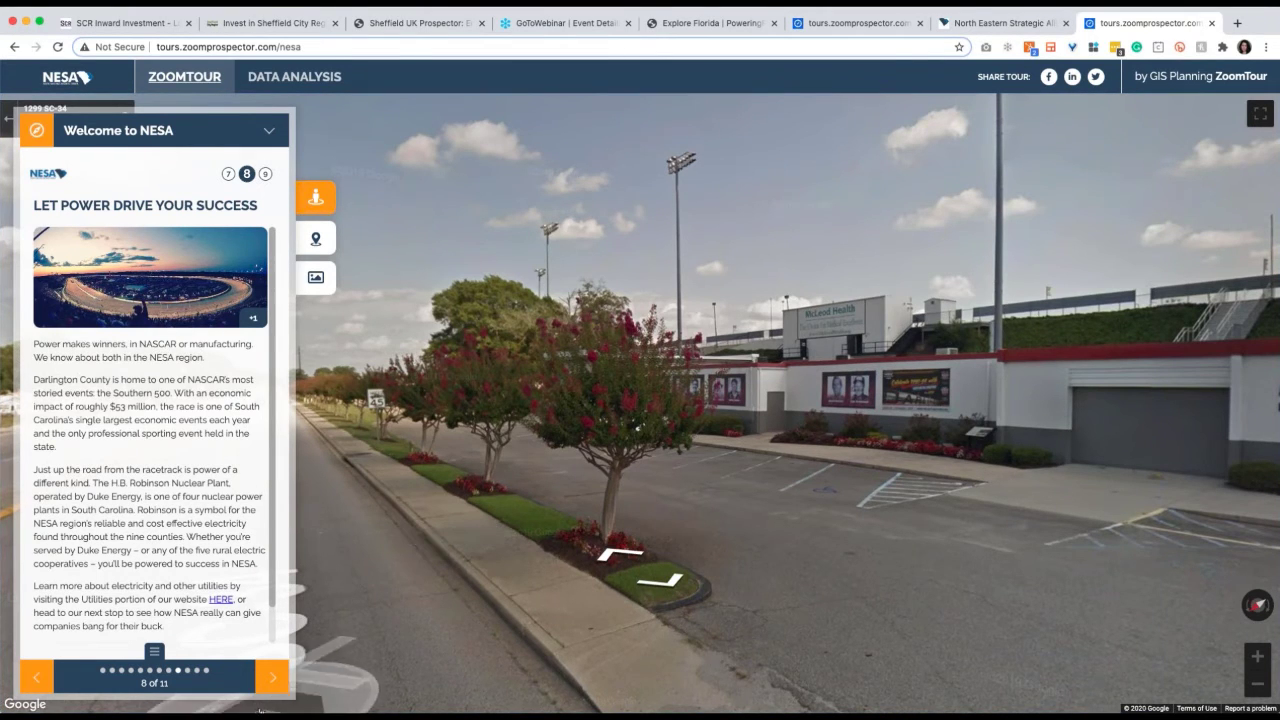
pyautogui.click(273, 679)
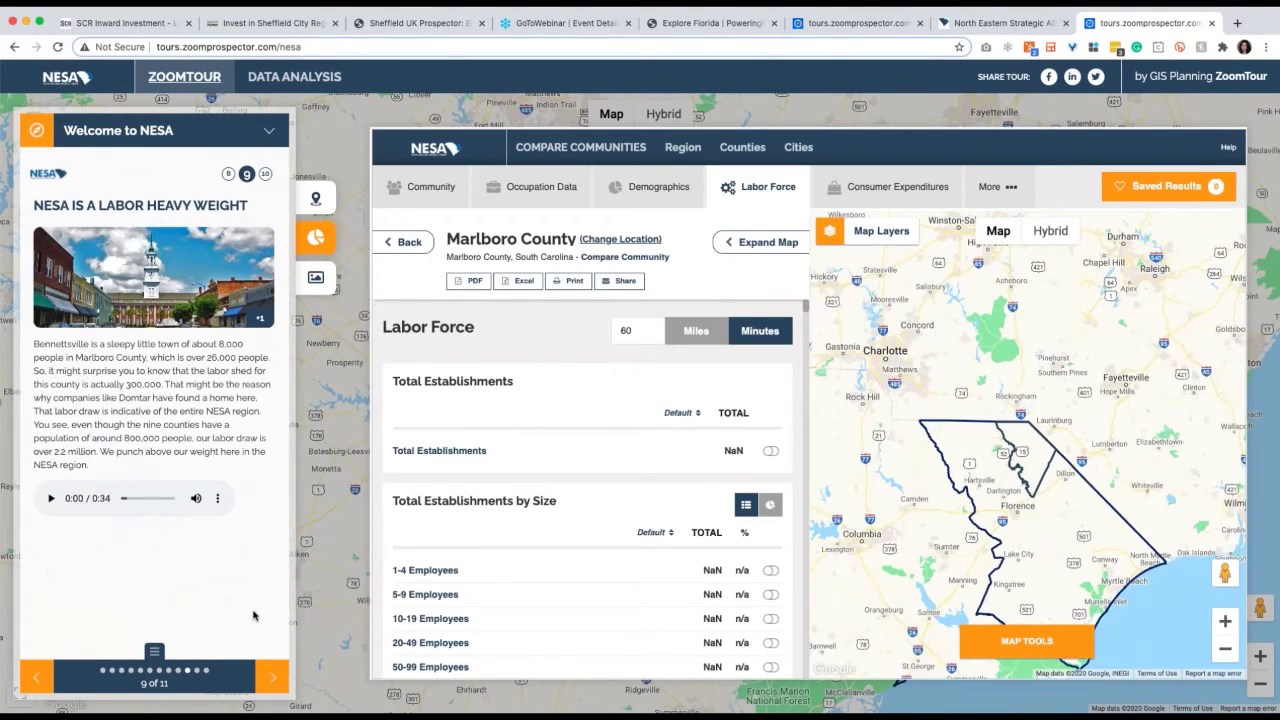
pyautogui.click(269, 675)
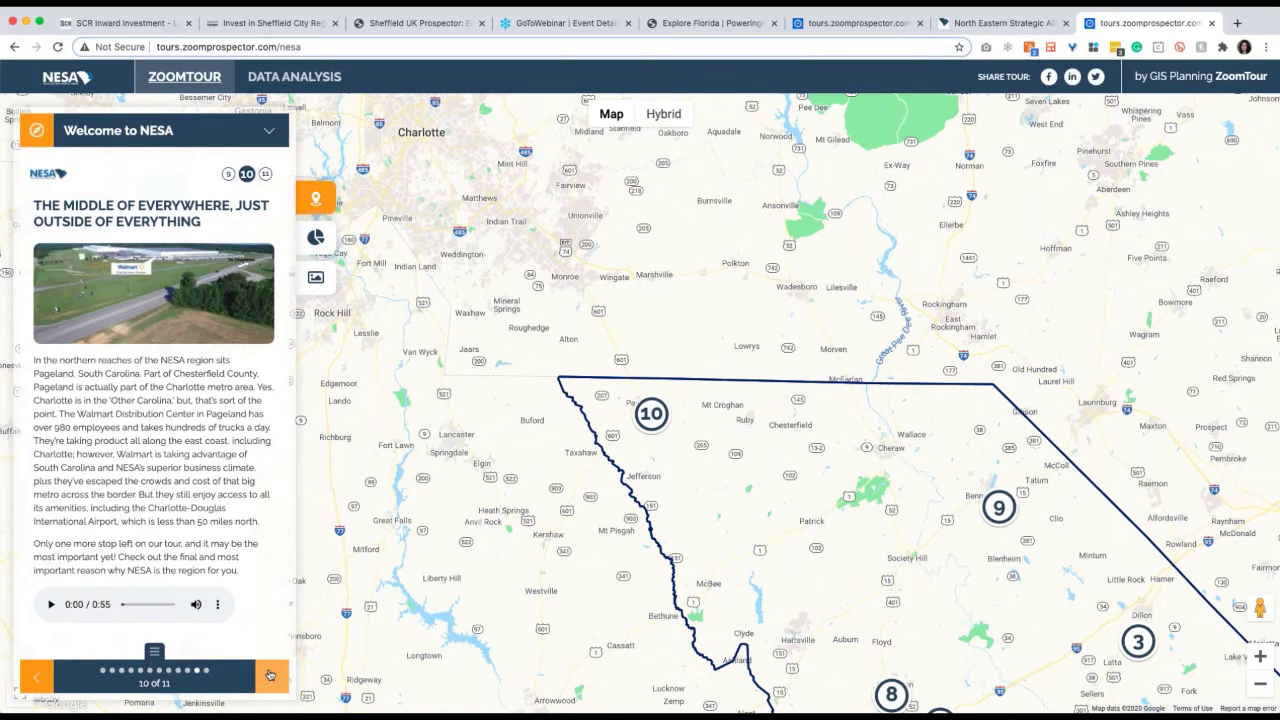
# Step: Switch to the Sheffield property site and list its community data by City/District, also checking the Region geography
pyautogui.click(420, 28)
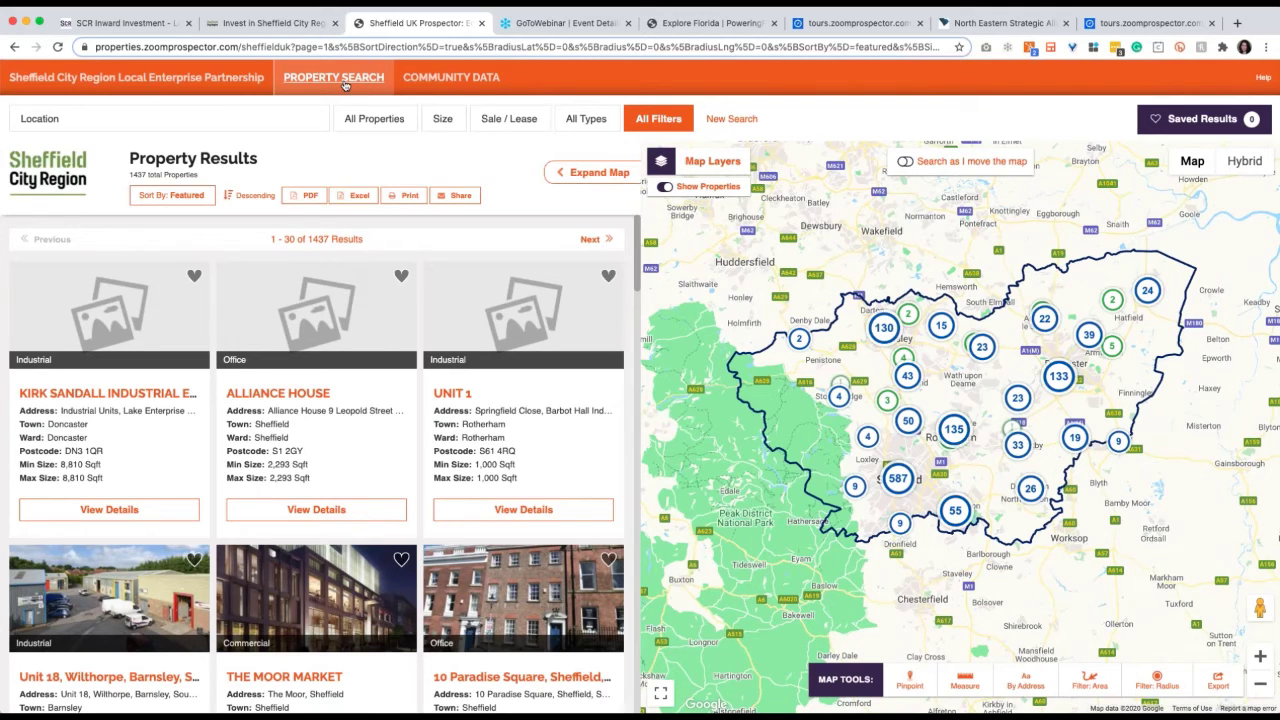
pyautogui.click(473, 80)
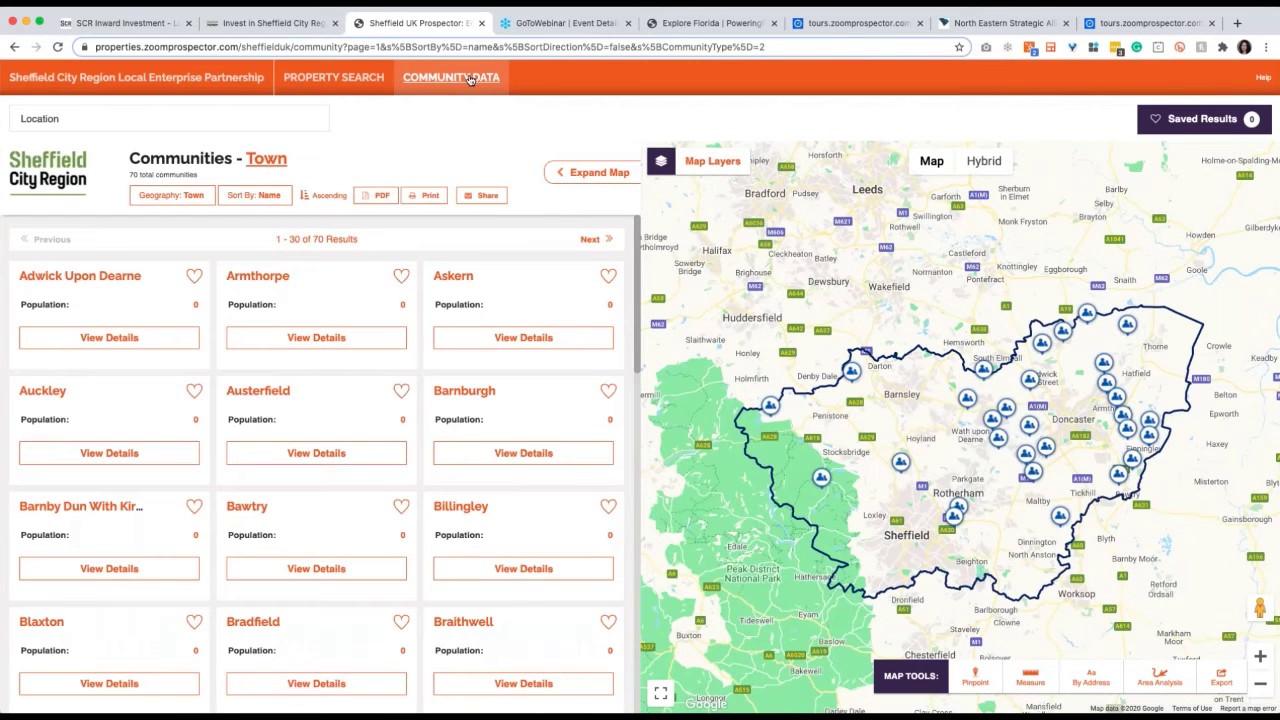
pyautogui.click(266, 164)
pyautogui.click(270, 202)
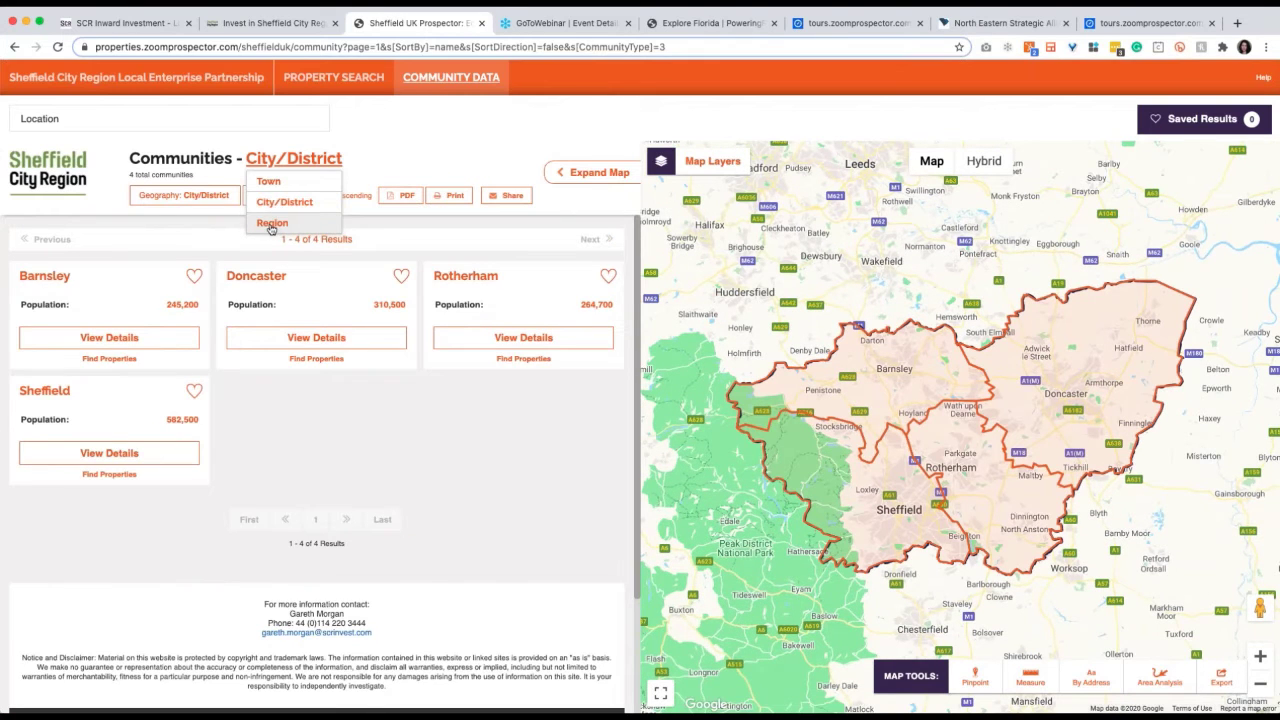
pyautogui.click(271, 224)
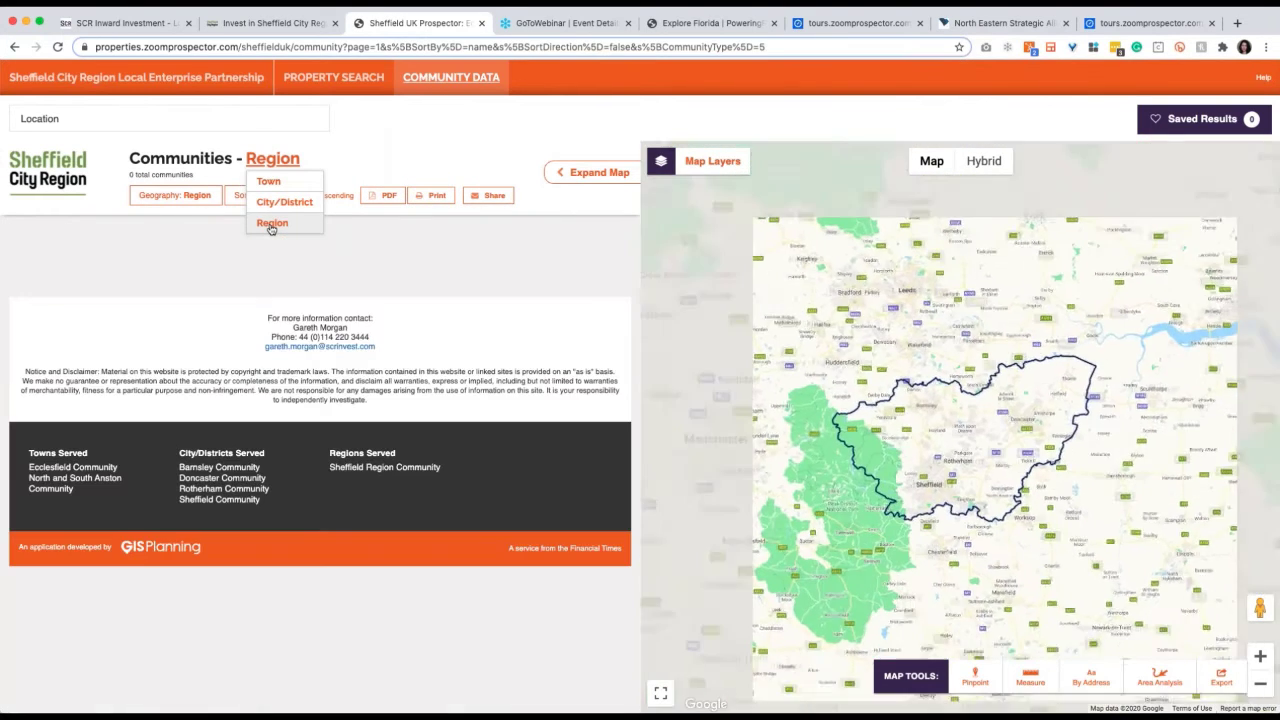
pyautogui.click(285, 203)
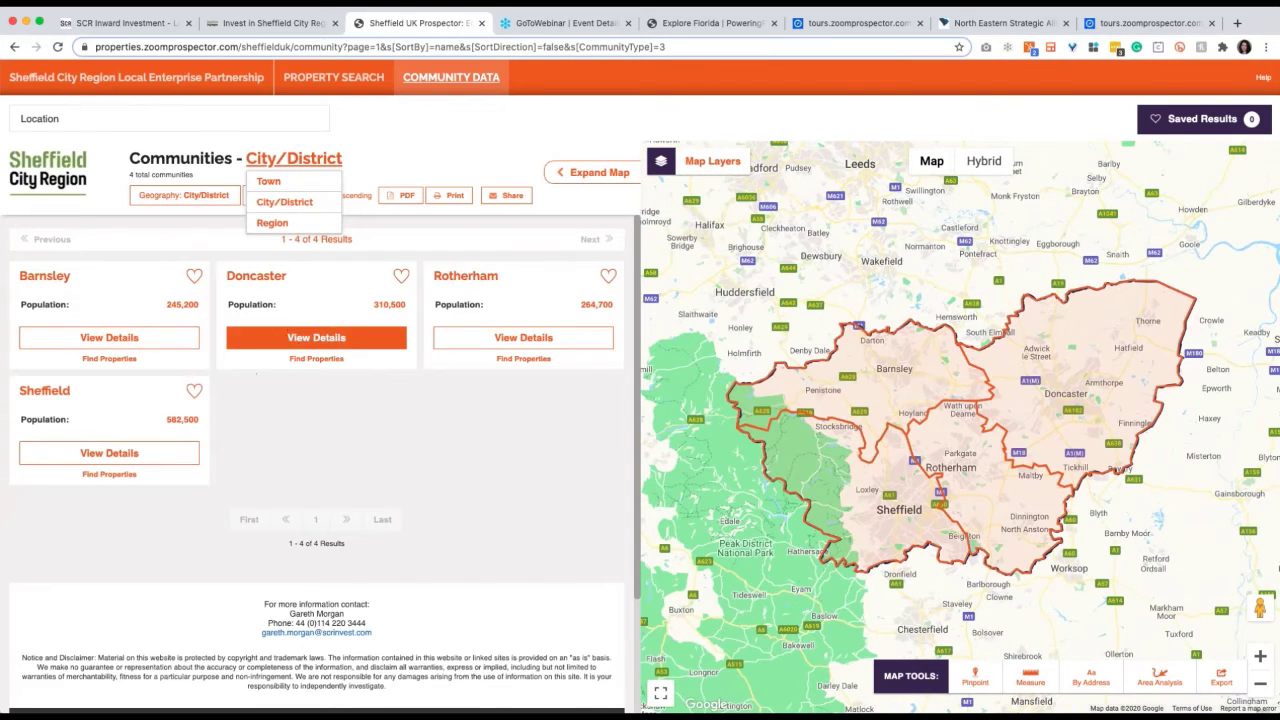
# Step: Map Sheffield's £100,000+ household income bracket from its consumer expenditures data, and view the report's sharing options
pyautogui.click(141, 455)
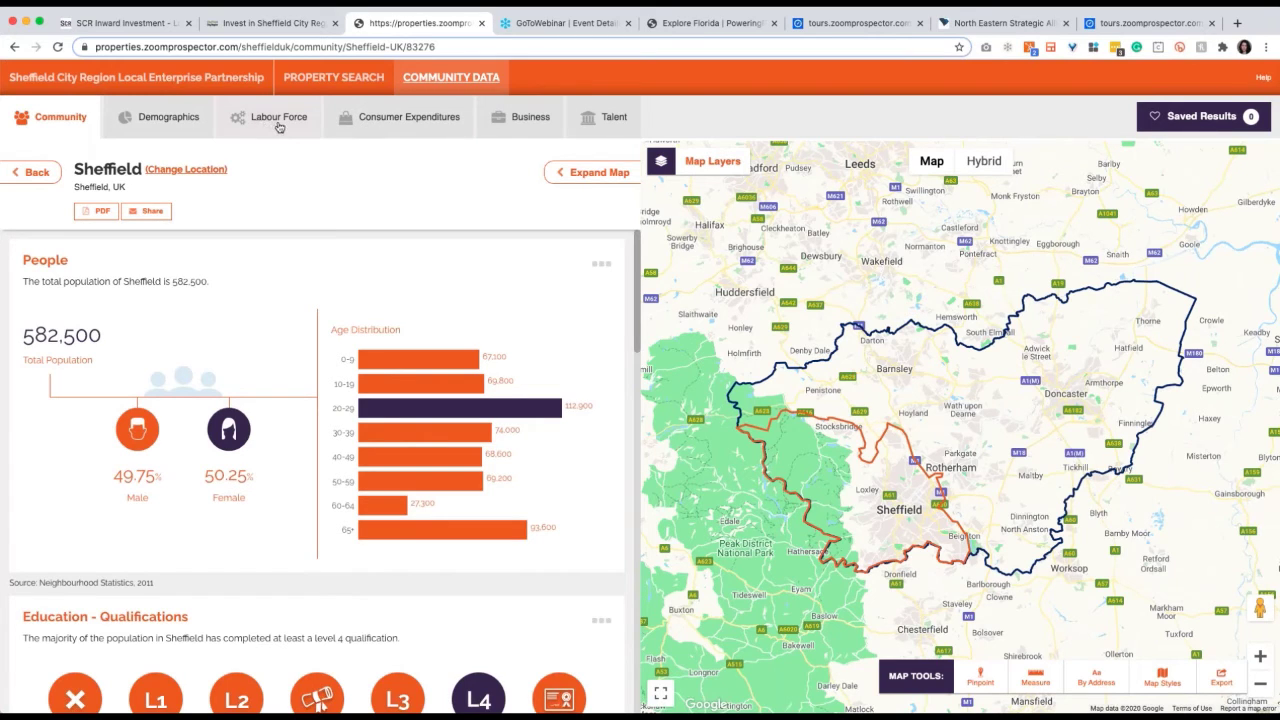
pyautogui.click(414, 132)
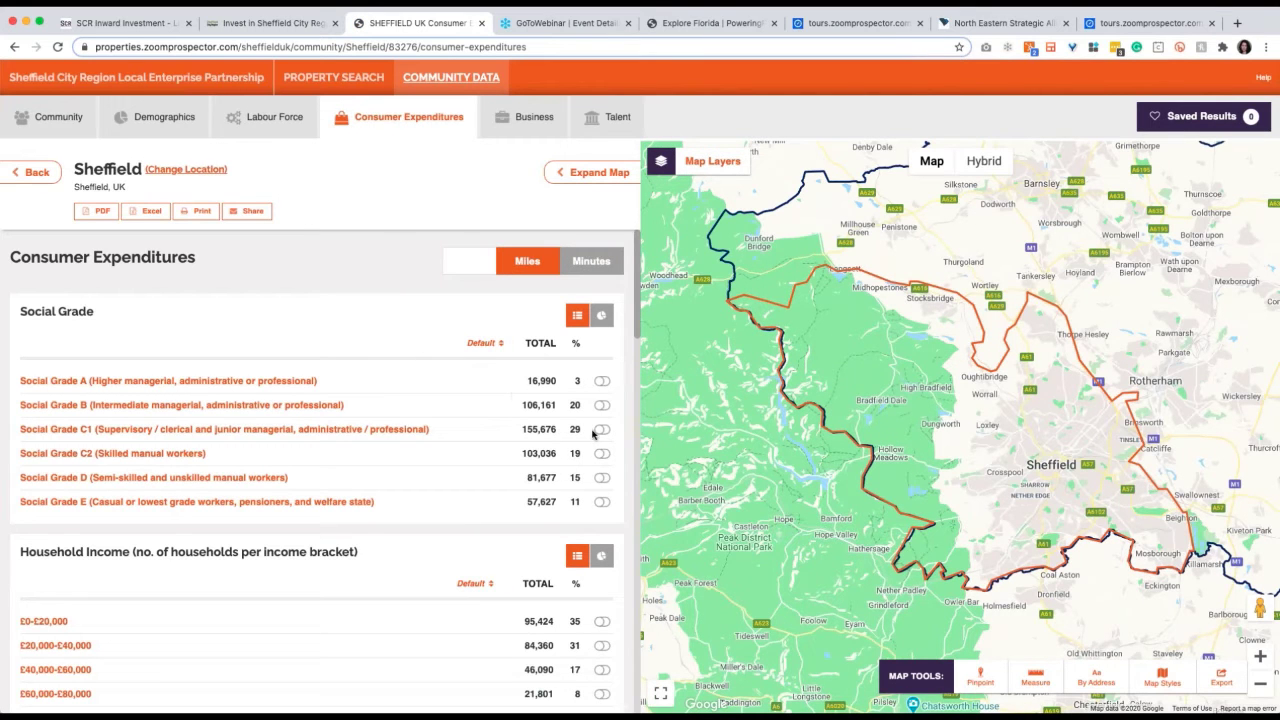
pyautogui.scroll(-5, 565, 533)
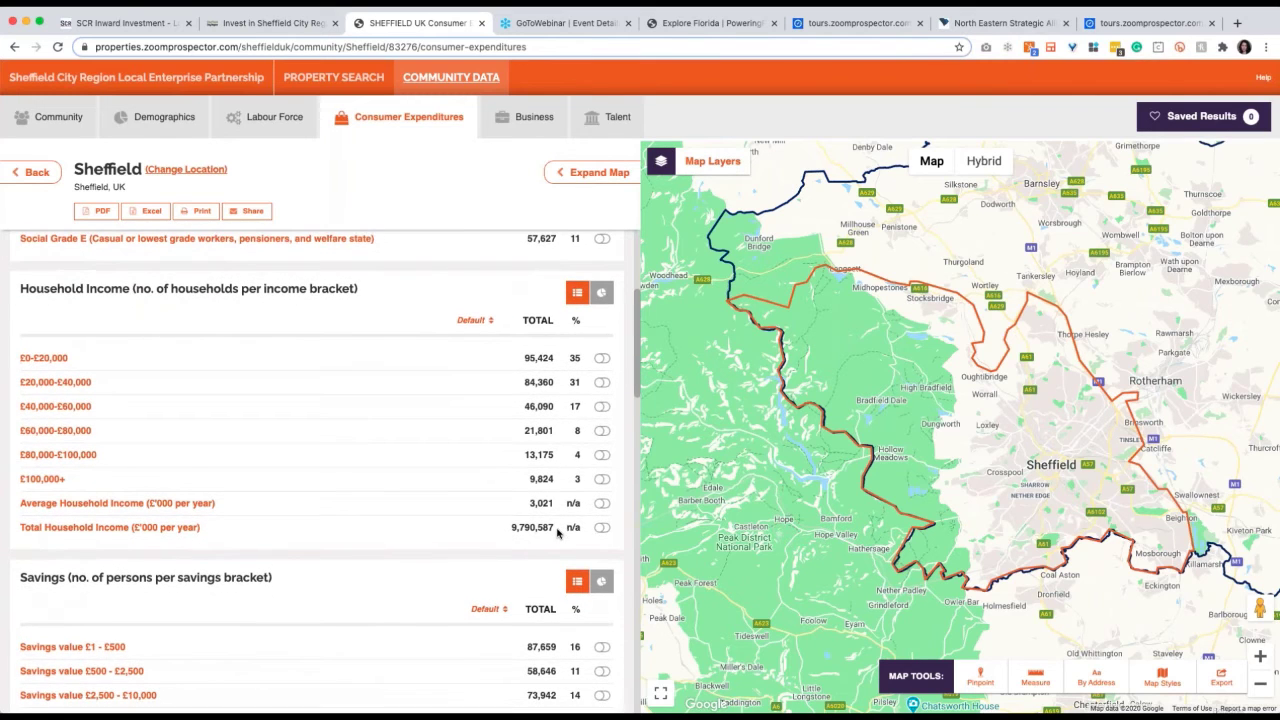
pyautogui.click(602, 480)
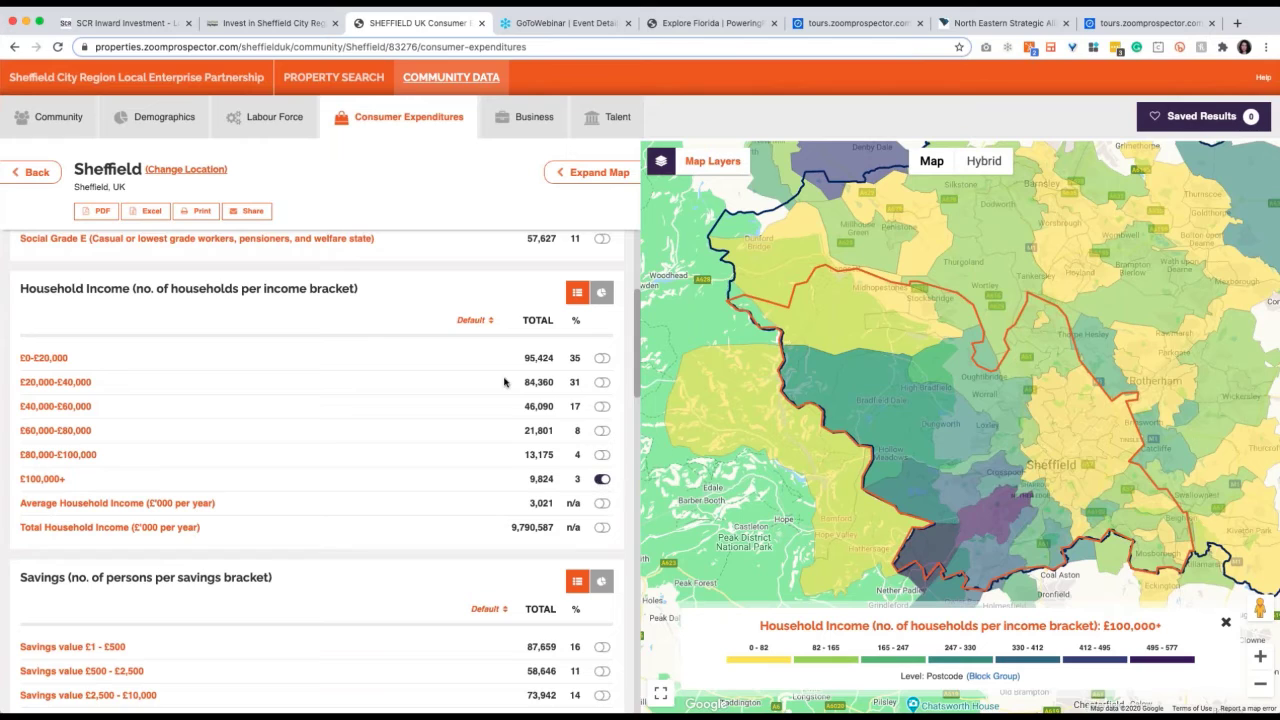
pyautogui.click(252, 212)
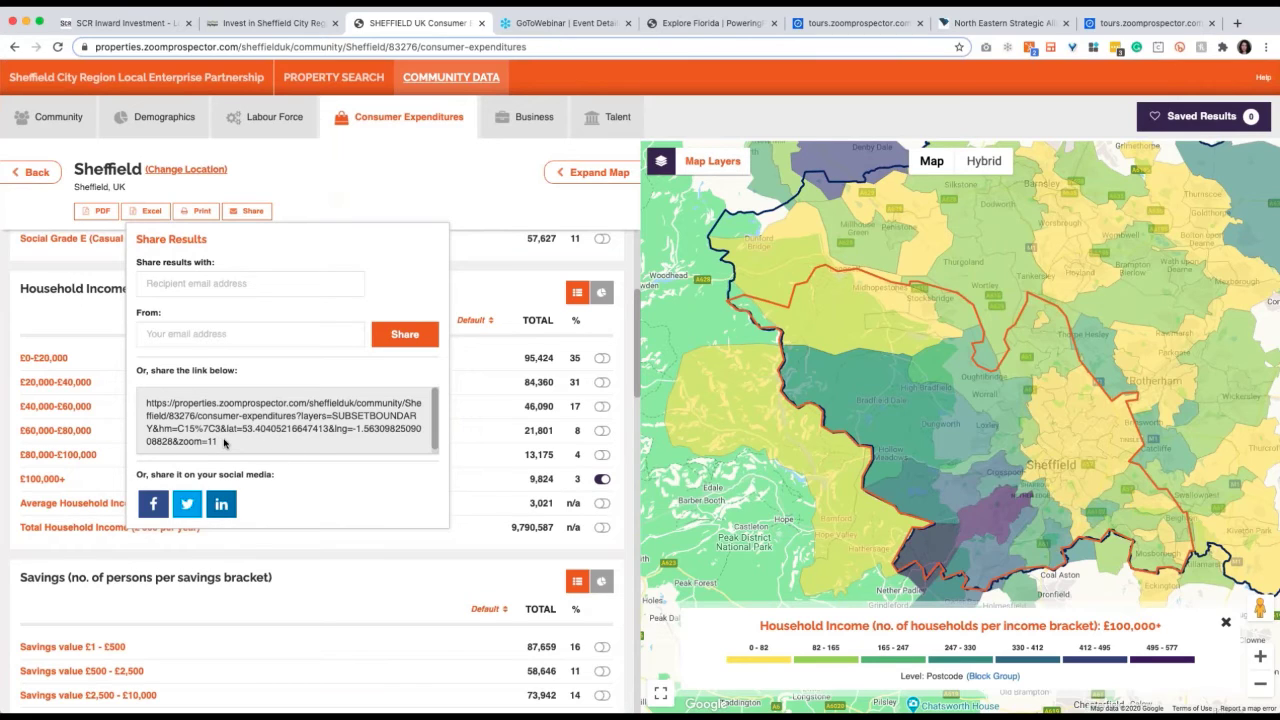
pyautogui.click(323, 164)
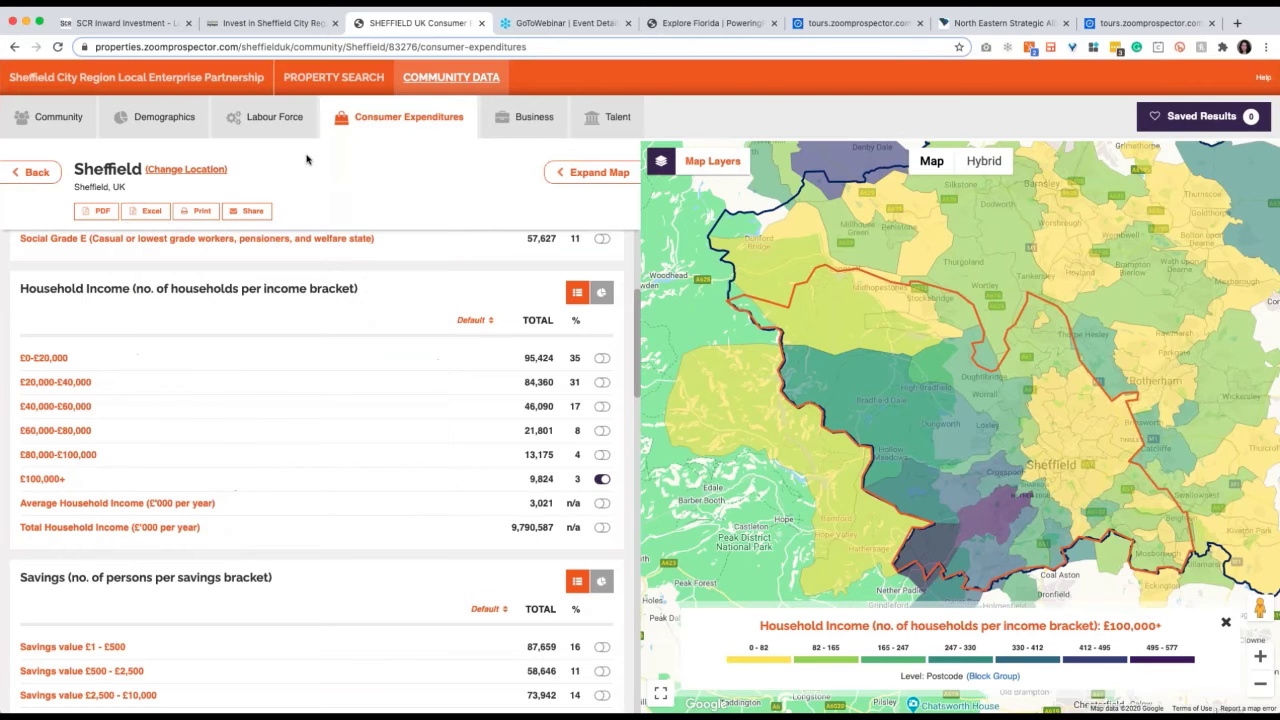
# Step: View Sheffield's labour force data, and map the 20-24 age group from its demographics
pyautogui.click(278, 127)
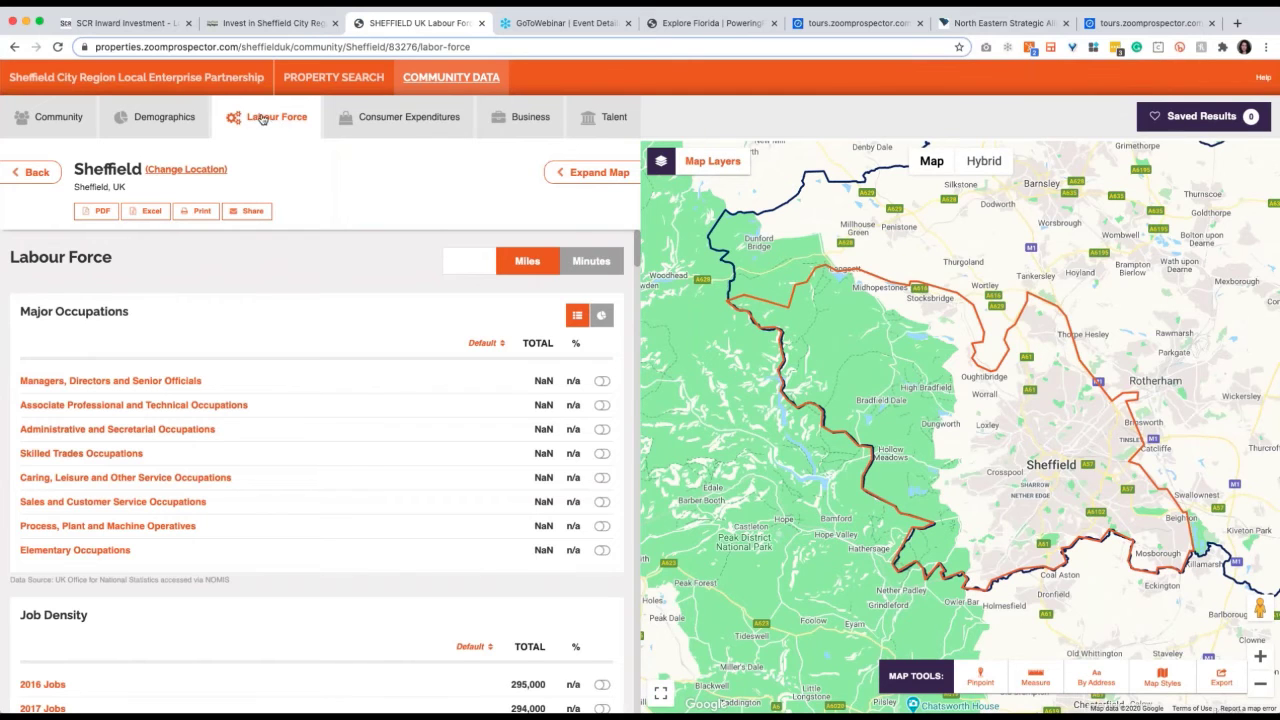
pyautogui.click(169, 121)
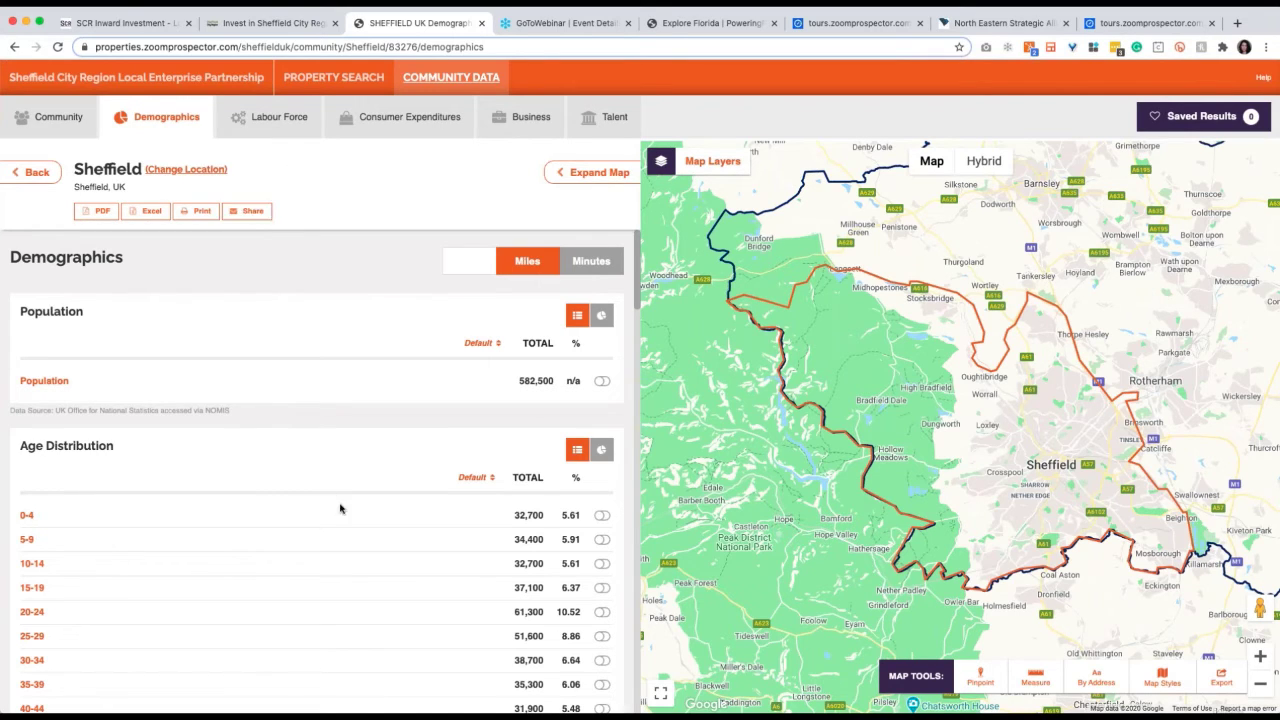
pyautogui.click(601, 612)
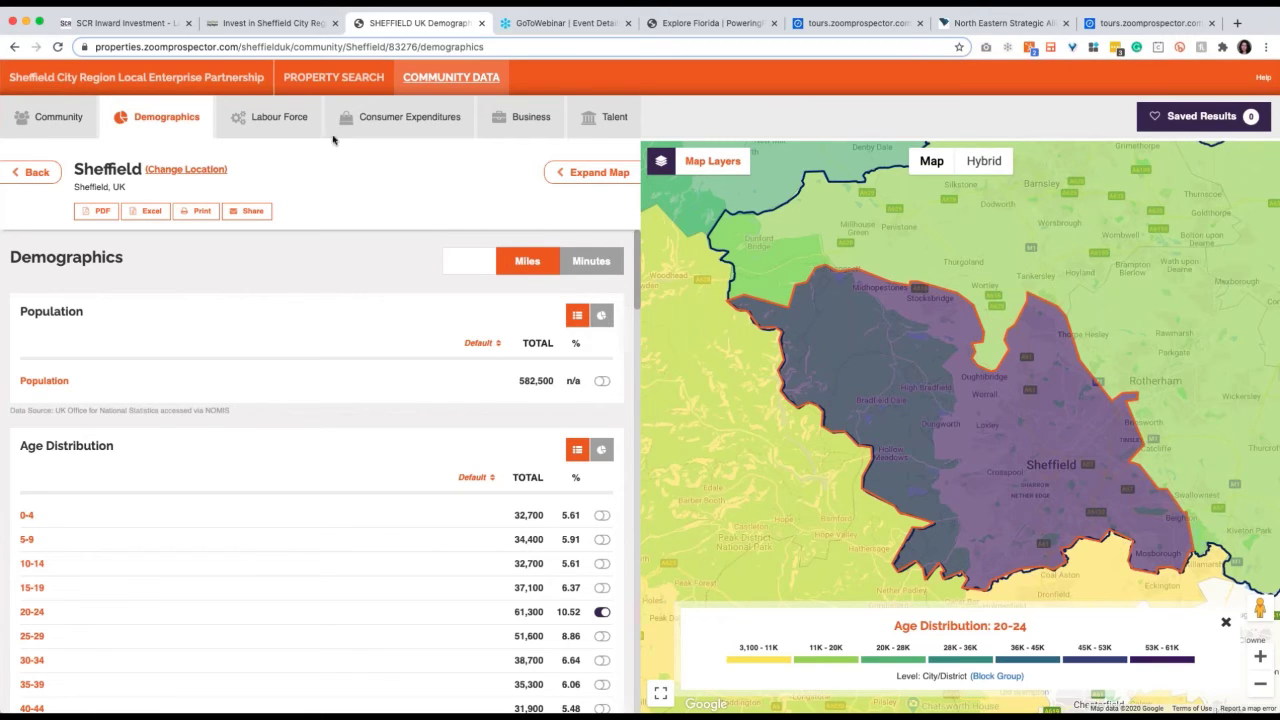
# Step: Return to the property search, open the property report for The Moor Market, and view its sharing options
pyautogui.click(36, 174)
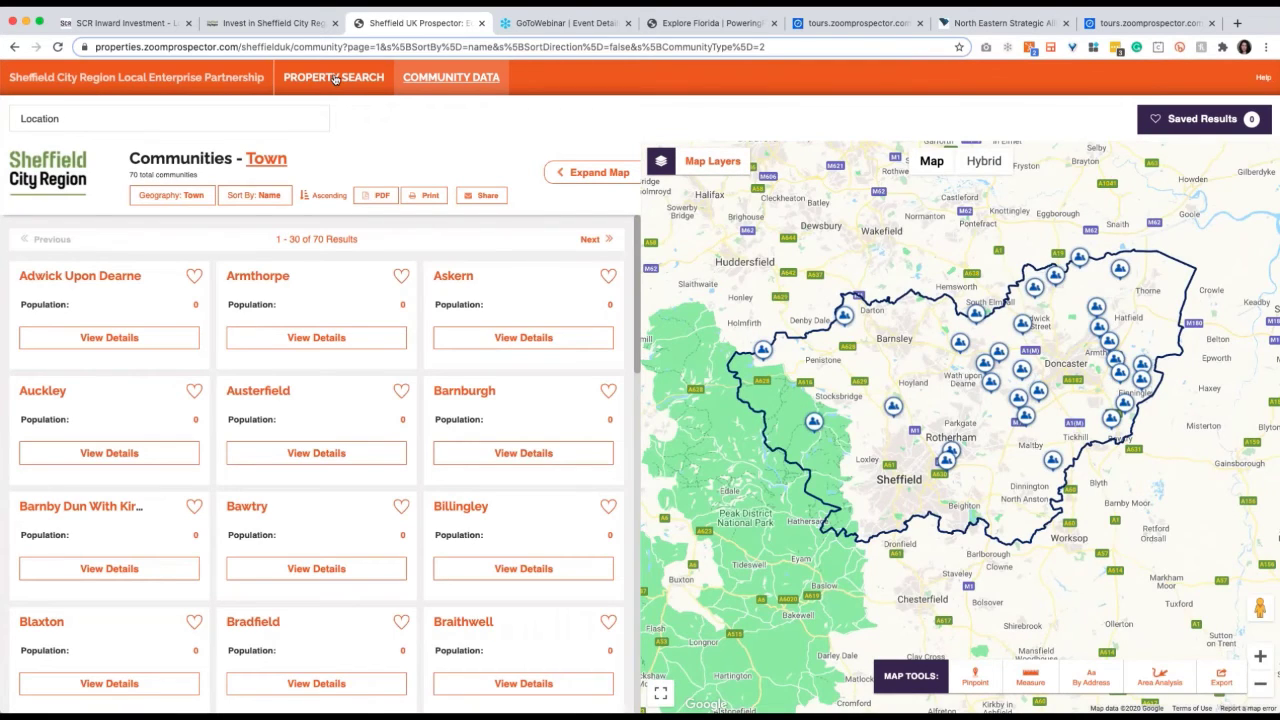
pyautogui.click(334, 78)
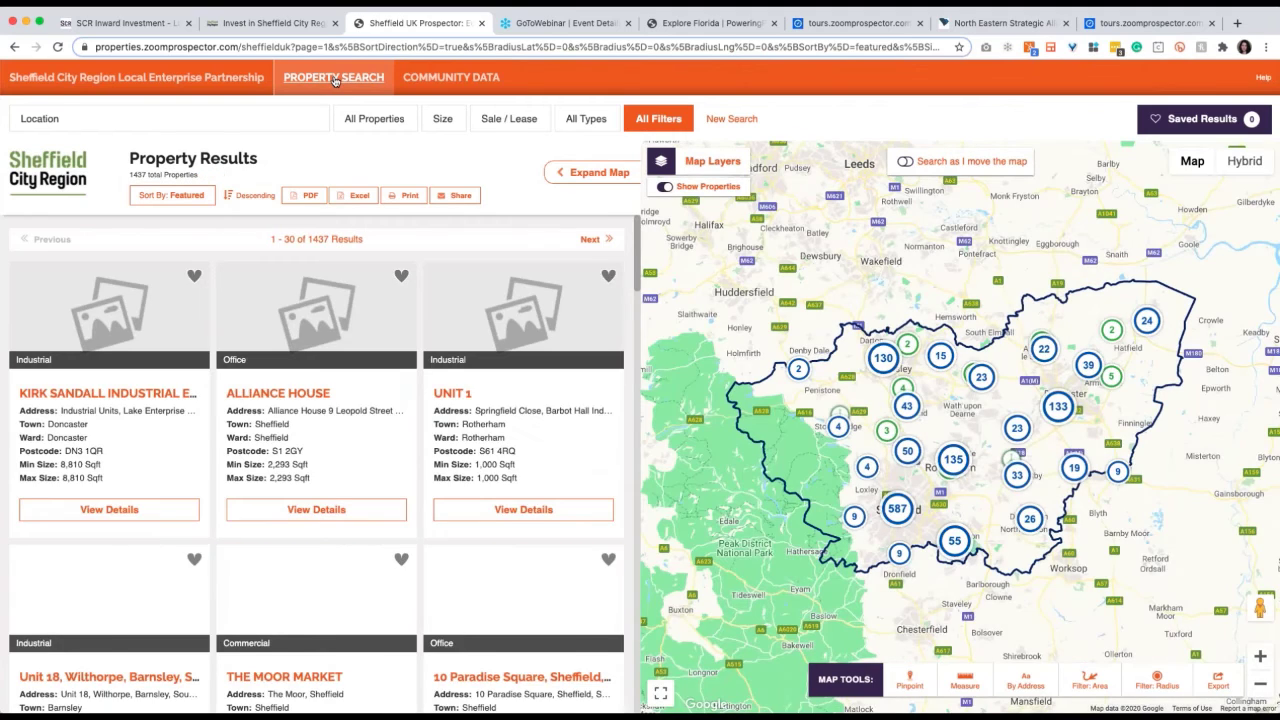
pyautogui.moveTo(180, 386)
pyautogui.scroll(-2, 182, 386)
pyautogui.scroll(-3, 182, 386)
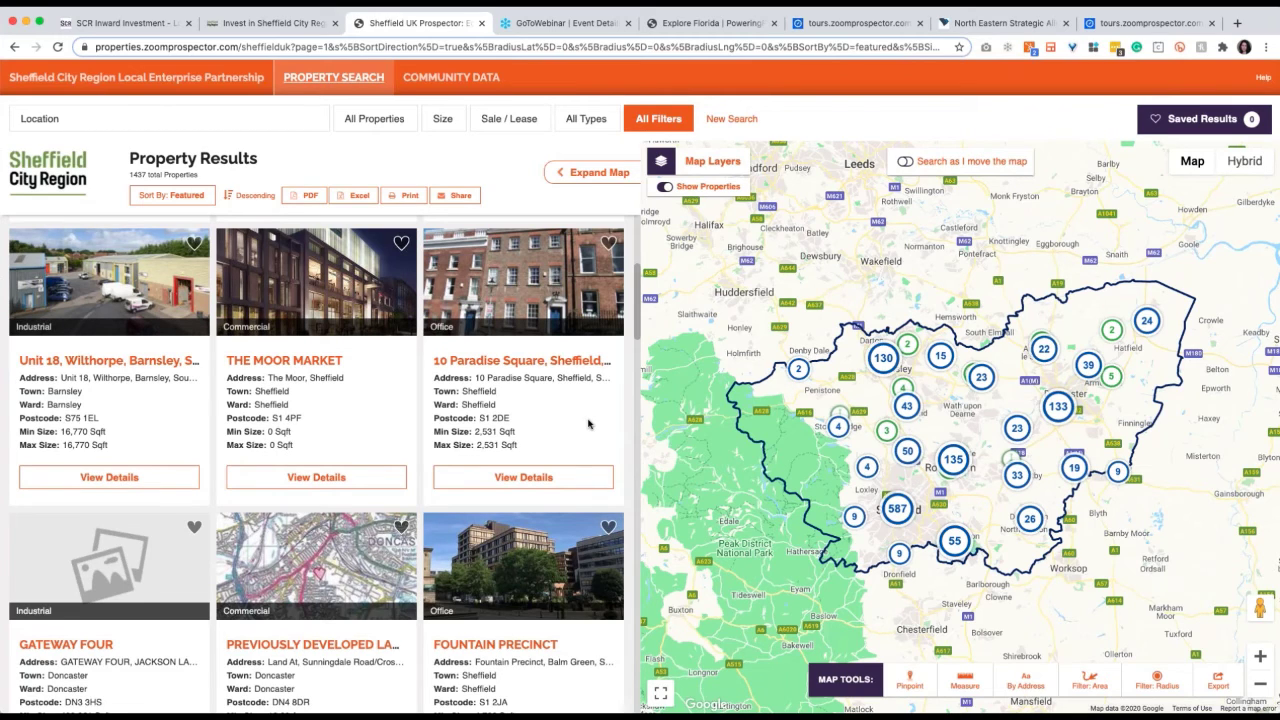
pyautogui.click(316, 480)
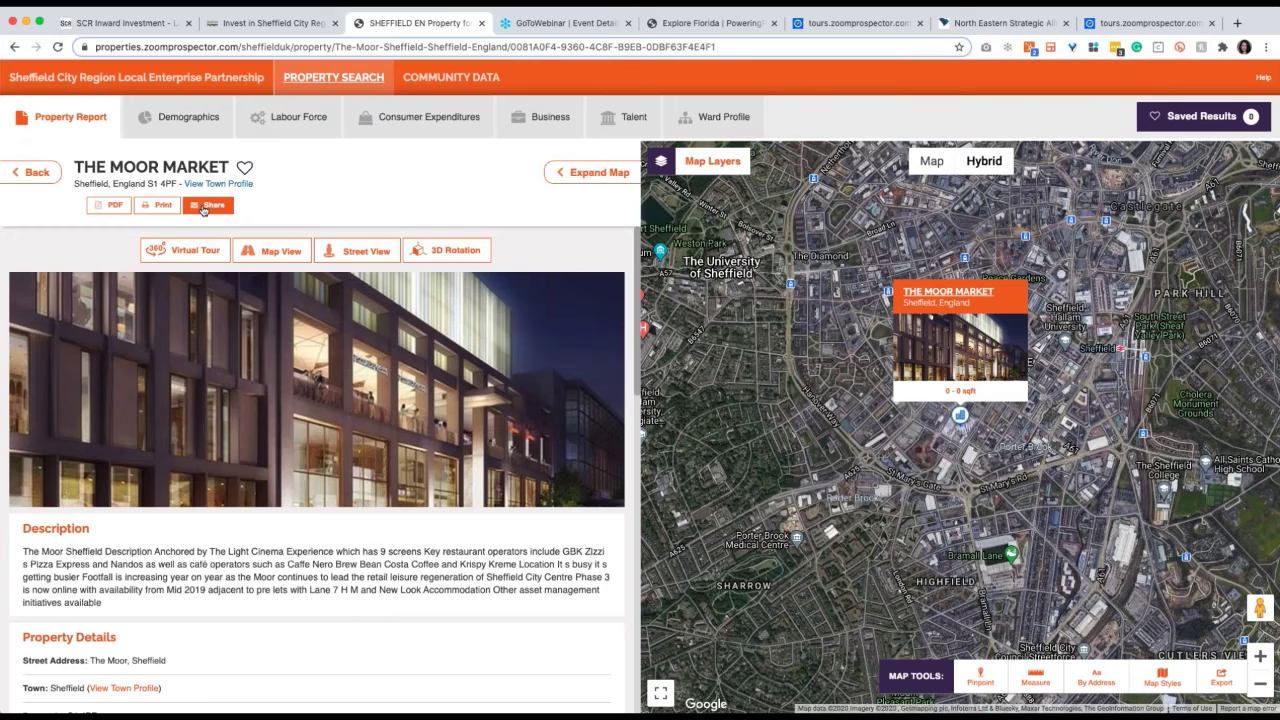
pyautogui.click(203, 207)
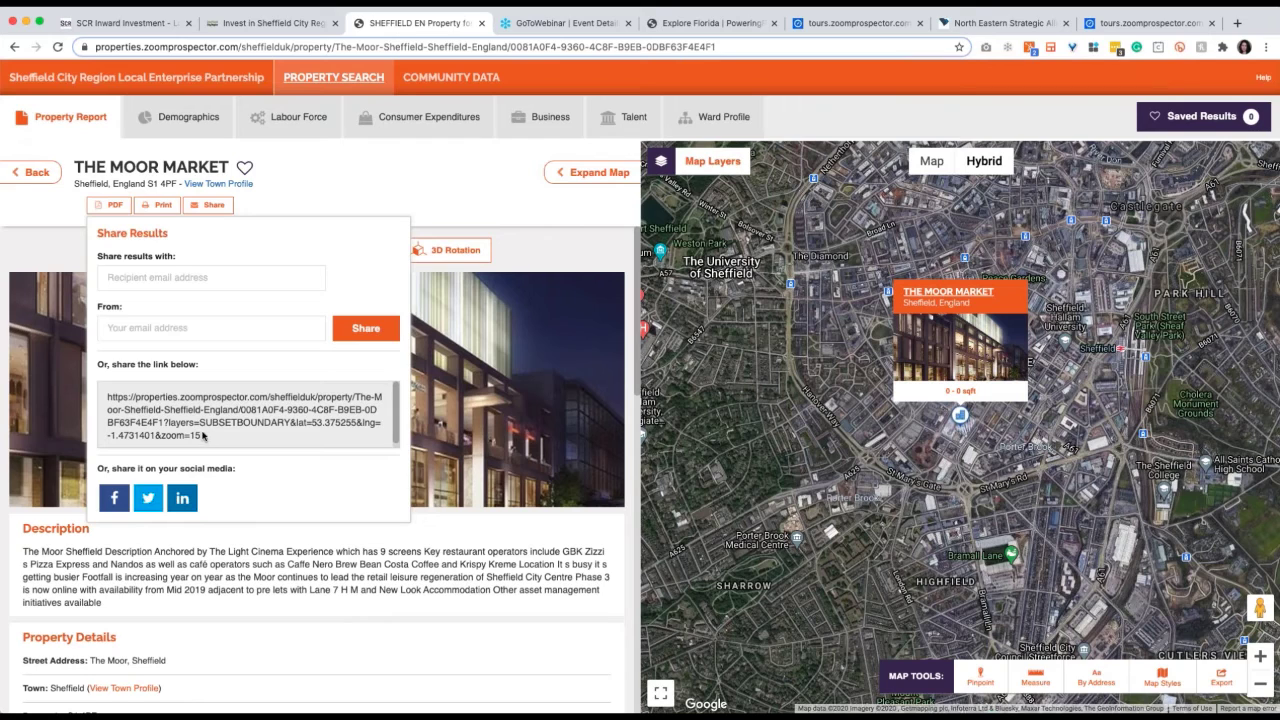
pyautogui.click(320, 187)
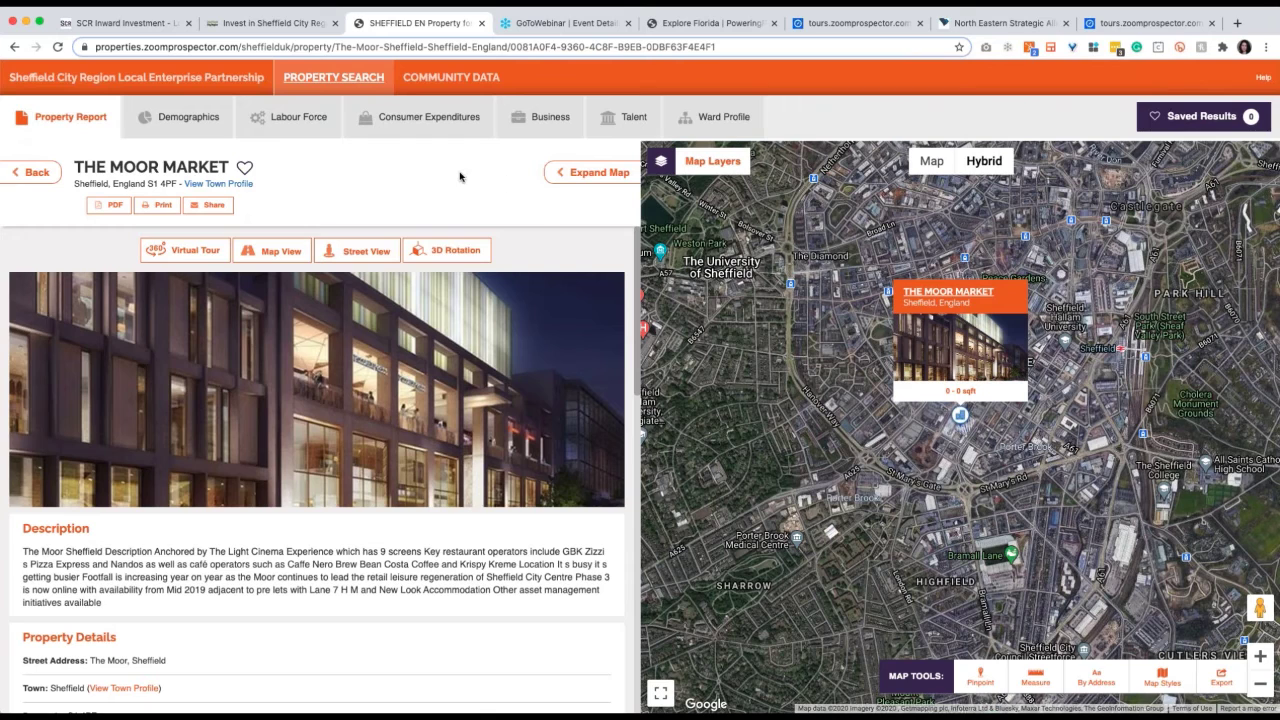
# Step: Switch to the Invest in Sheffield City Region site and examine its home page from the district selection to the mission section
pyautogui.click(292, 26)
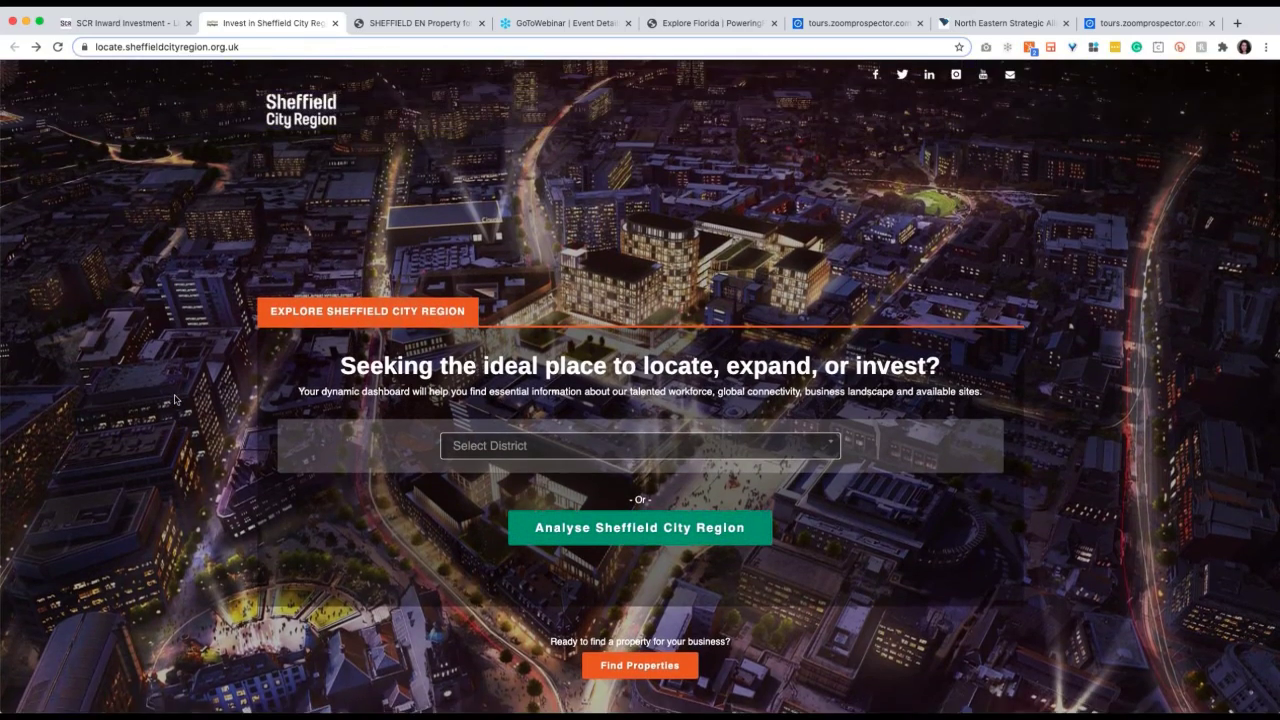
pyautogui.scroll(-5, 174, 399)
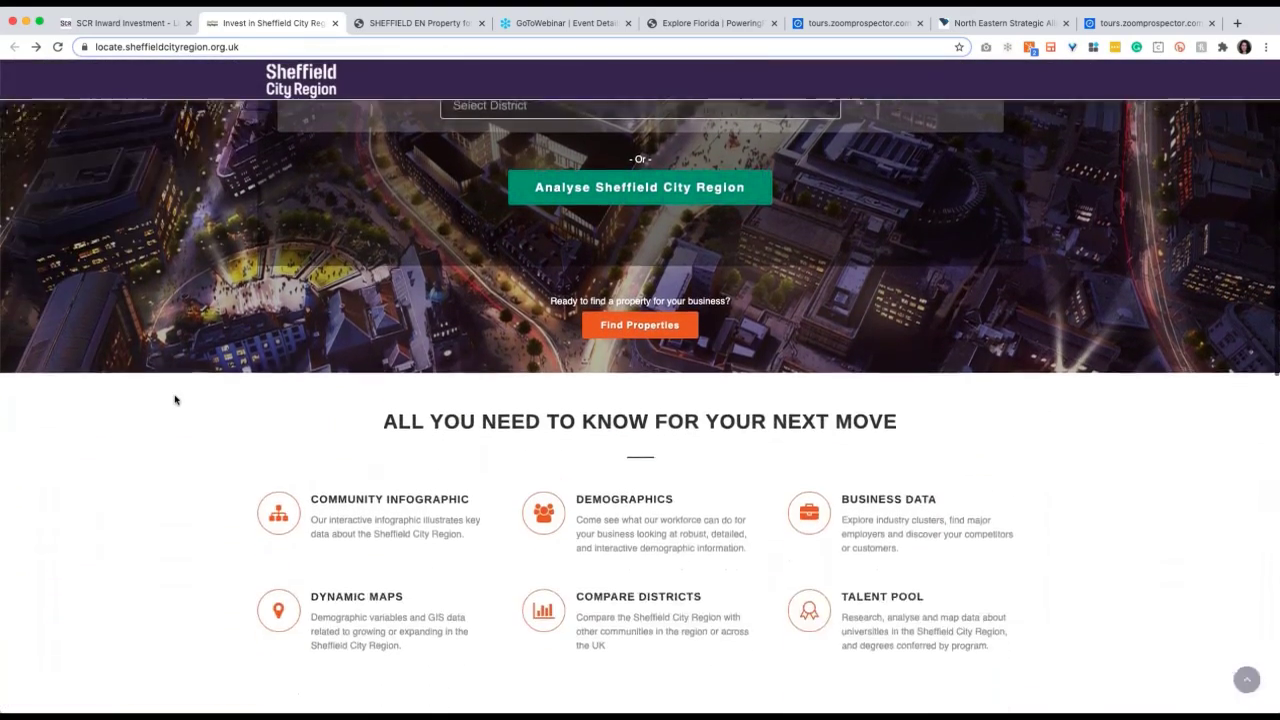
pyautogui.scroll(-3, 174, 399)
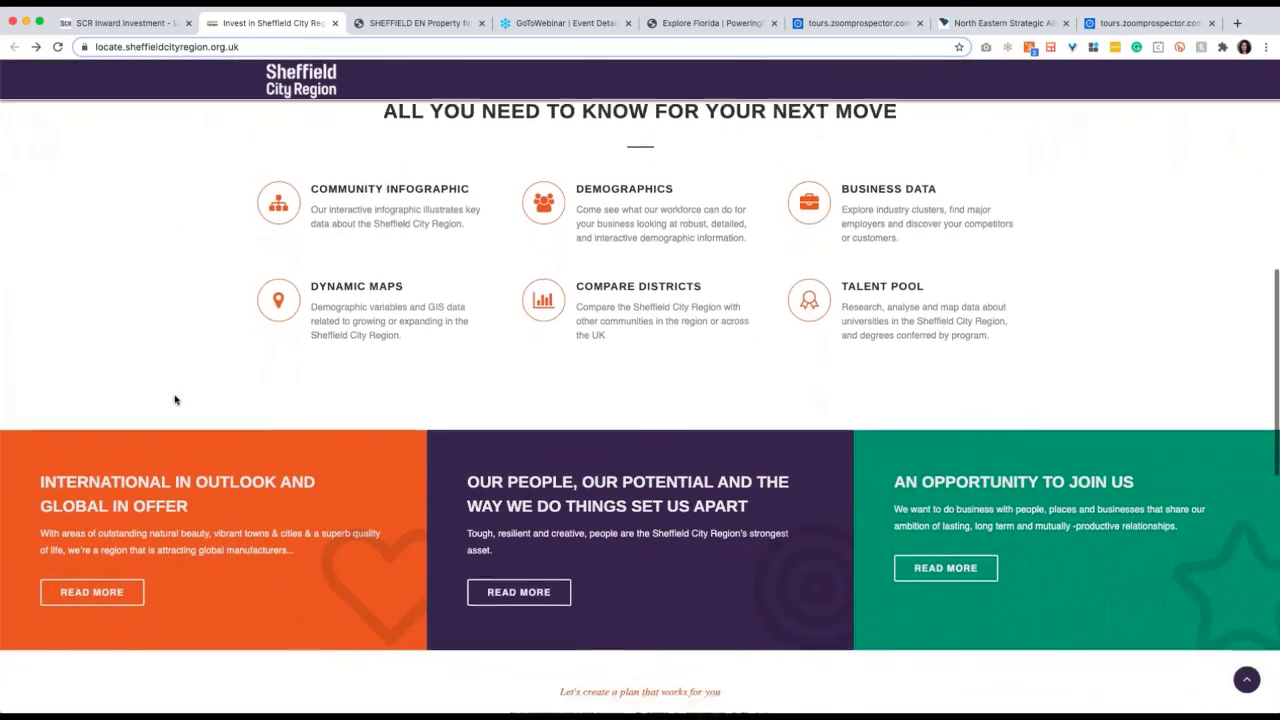
pyautogui.scroll(8, 174, 399)
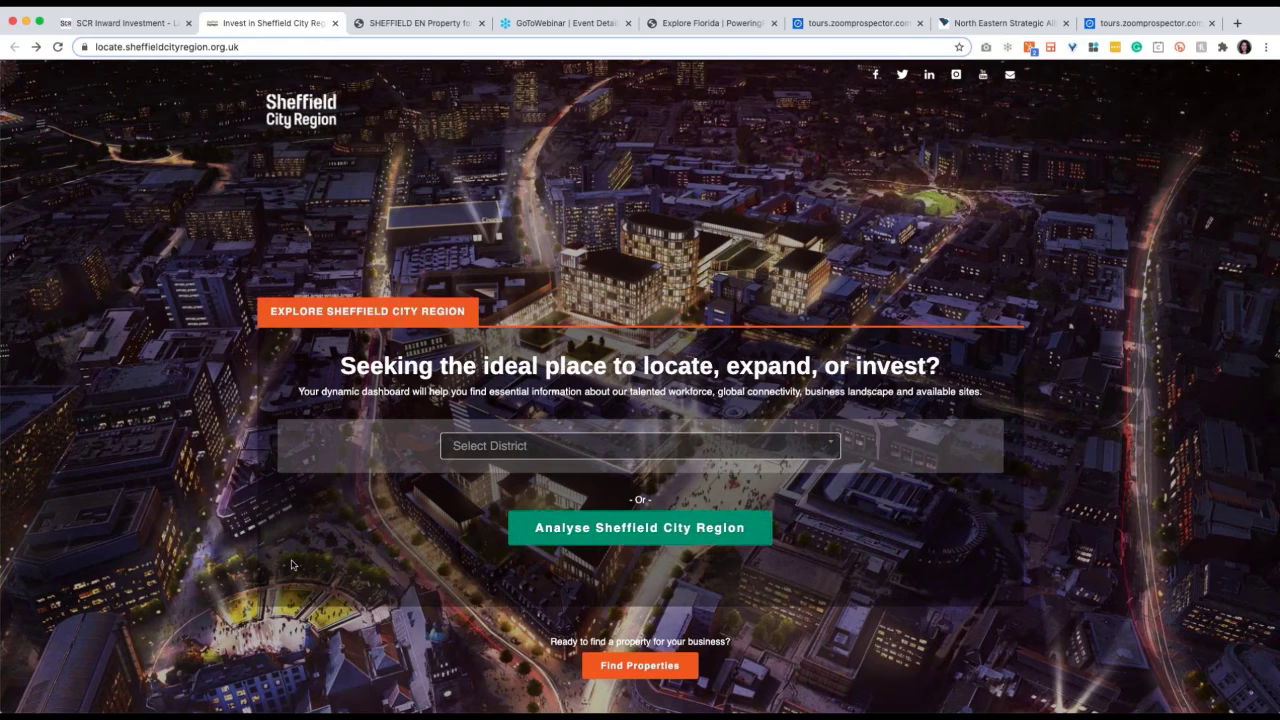
pyautogui.scroll(-1, 297, 555)
pyautogui.scroll(-3, 297, 555)
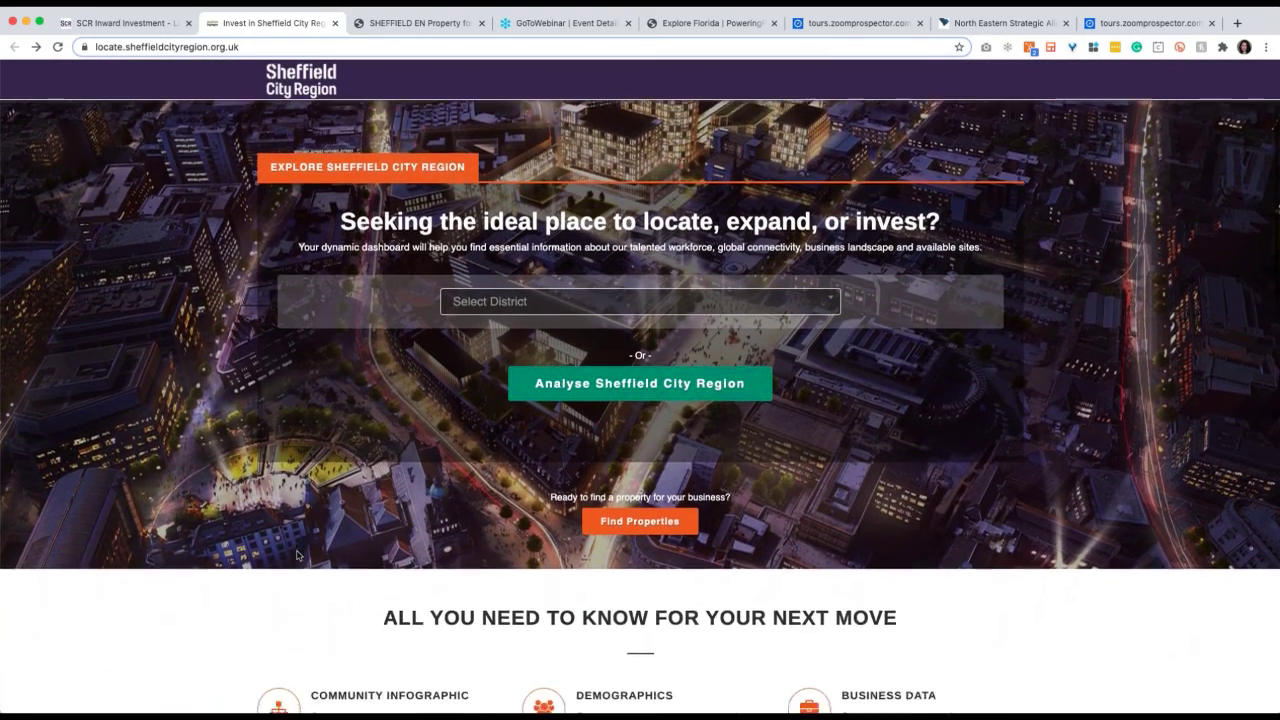
pyautogui.scroll(-7, 297, 555)
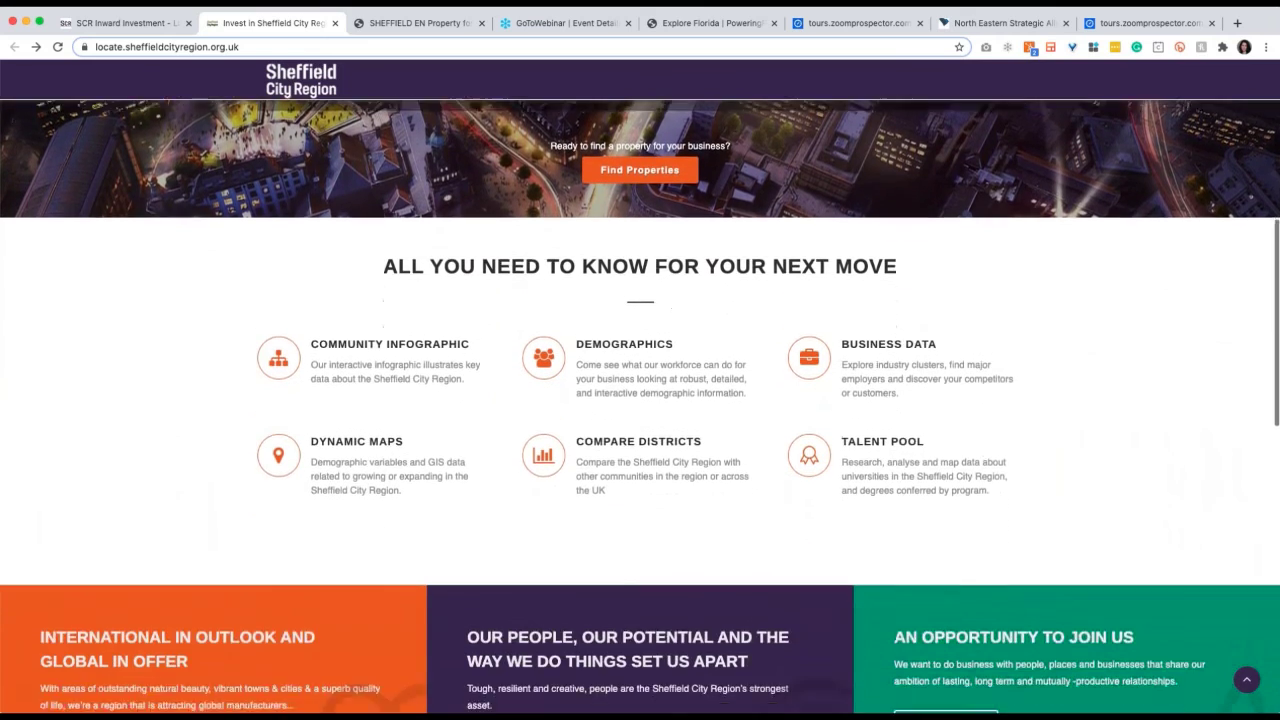
pyautogui.scroll(-6, 640, 385)
pyautogui.scroll(-3, 640, 385)
pyautogui.scroll(-1, 640, 385)
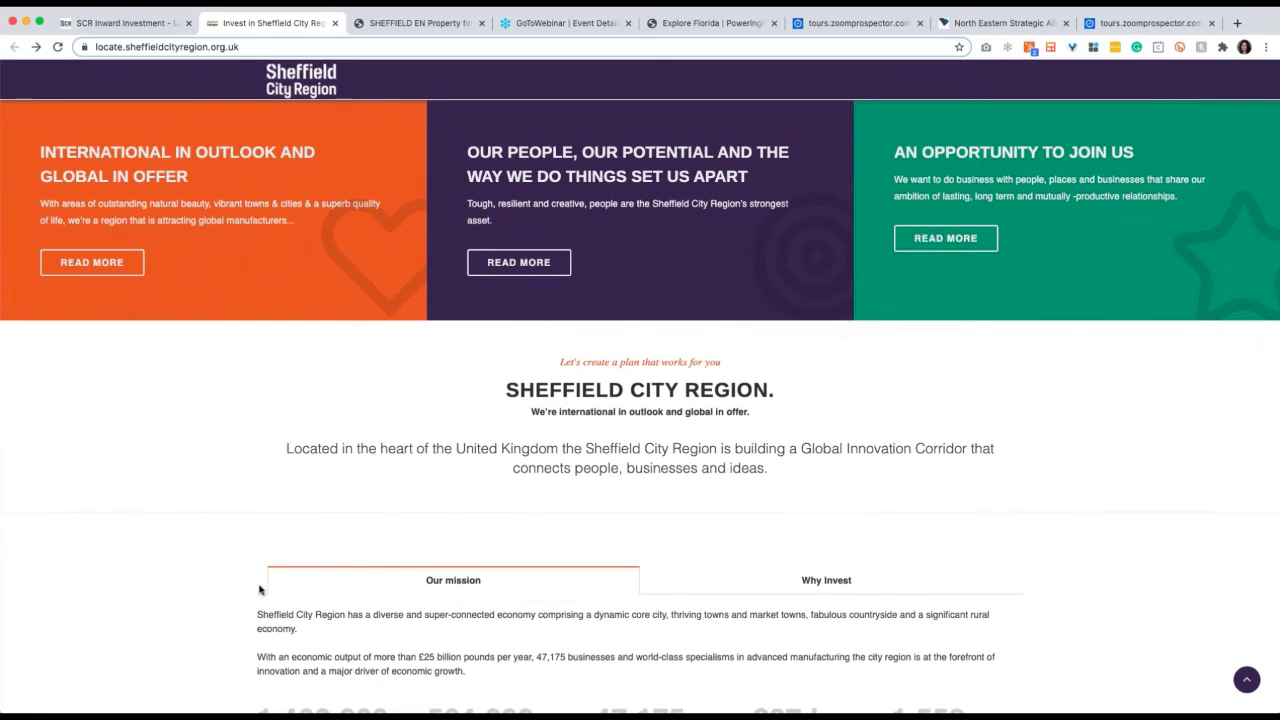